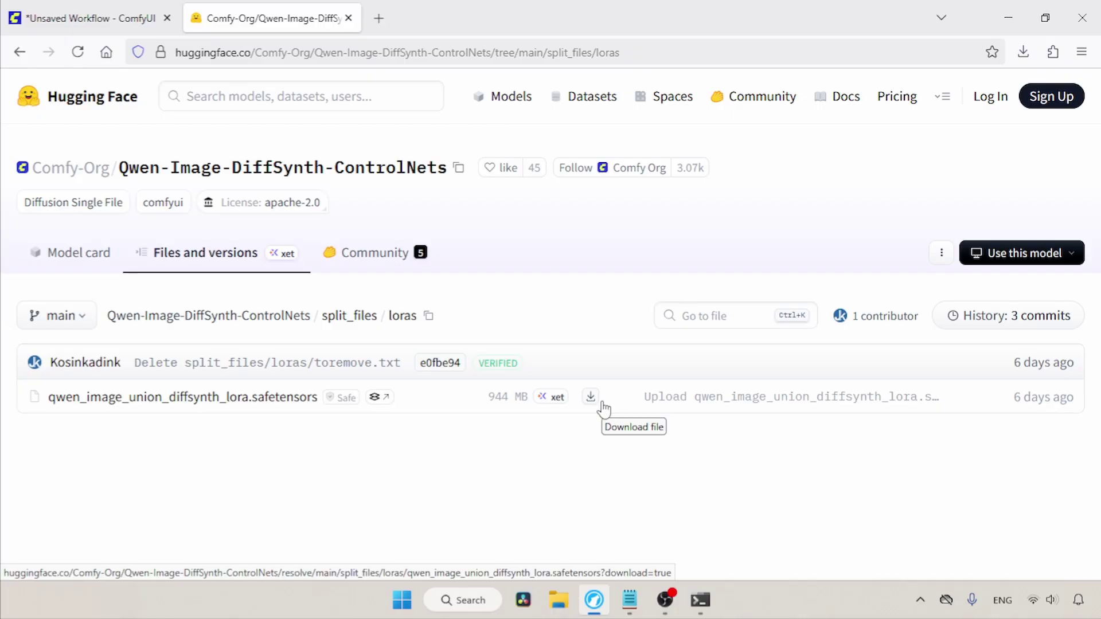
Close the Hugging Face page, minimize the browser, and open the Downloads folder in File Explorer.
{"action": "left_click", "coordinate": [348, 18]}
{"action": "left_click", "coordinate": [1008, 18]}
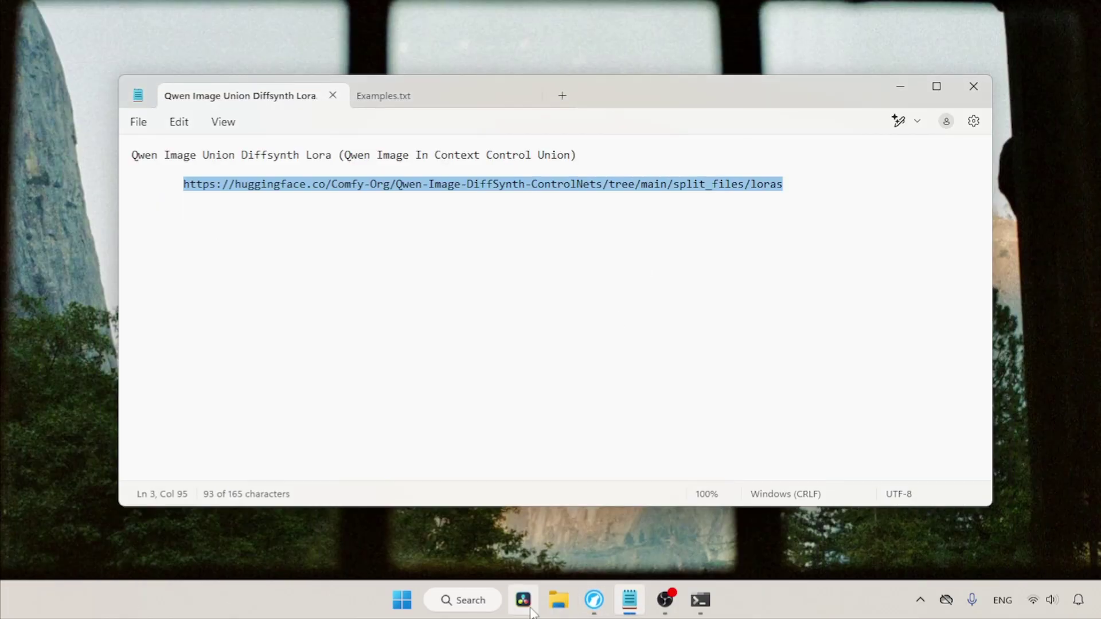
{"action": "left_click", "coordinate": [559, 604]}
{"action": "left_click", "coordinate": [119, 297]}
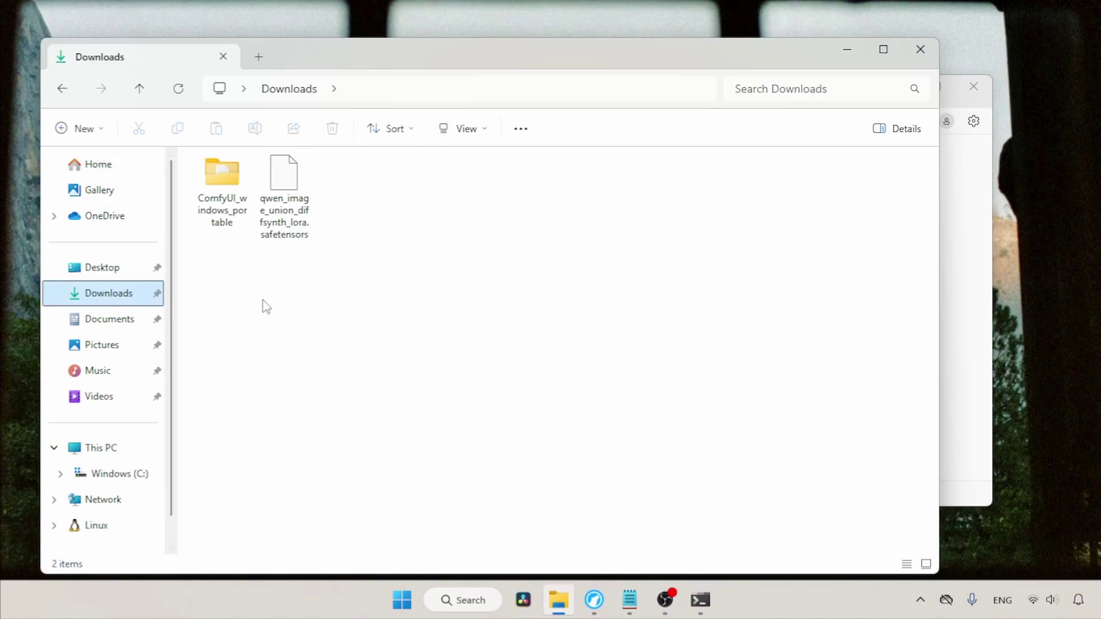
Transfer qwen_image_union_diffsynth_lora.safetensors from Downloads into the ComfyUI_windows_portable\ComfyUI\models\loras folder.
{"action": "left_click", "coordinate": [304, 206]}
{"action": "double_click", "coordinate": [222, 189]}
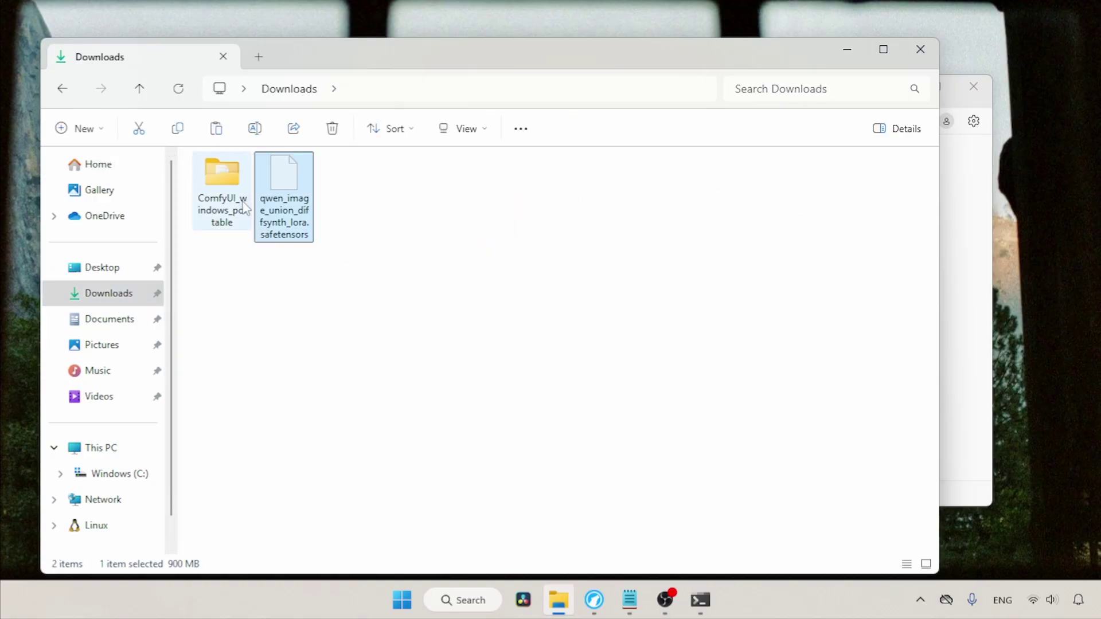
{"action": "double_click", "coordinate": [331, 191]}
{"action": "key", "text": "m"}
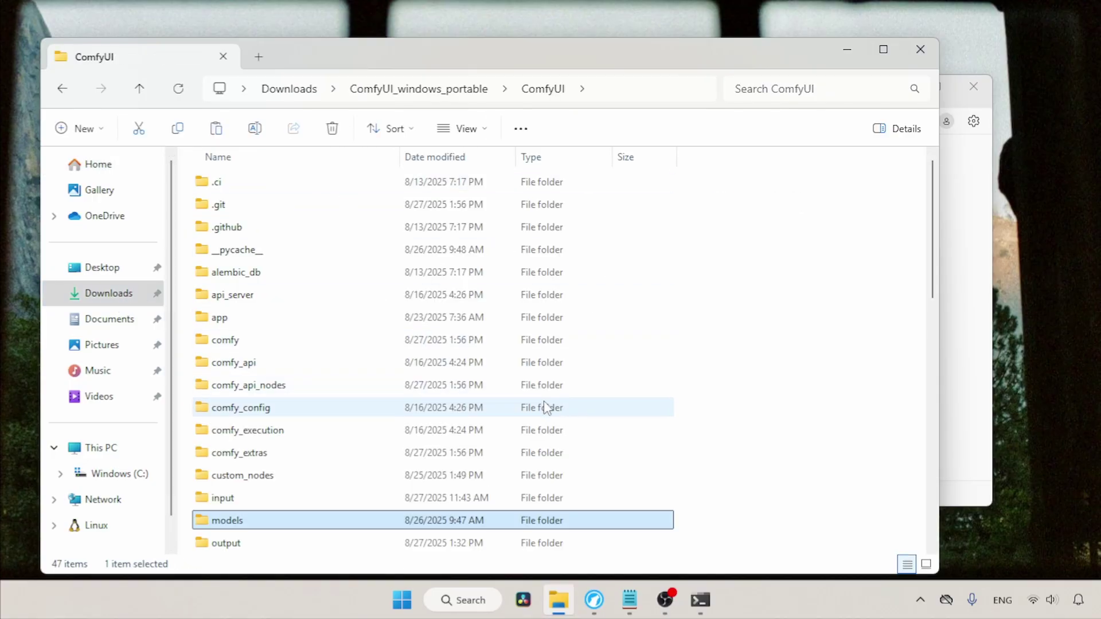
{"action": "double_click", "coordinate": [382, 522]}
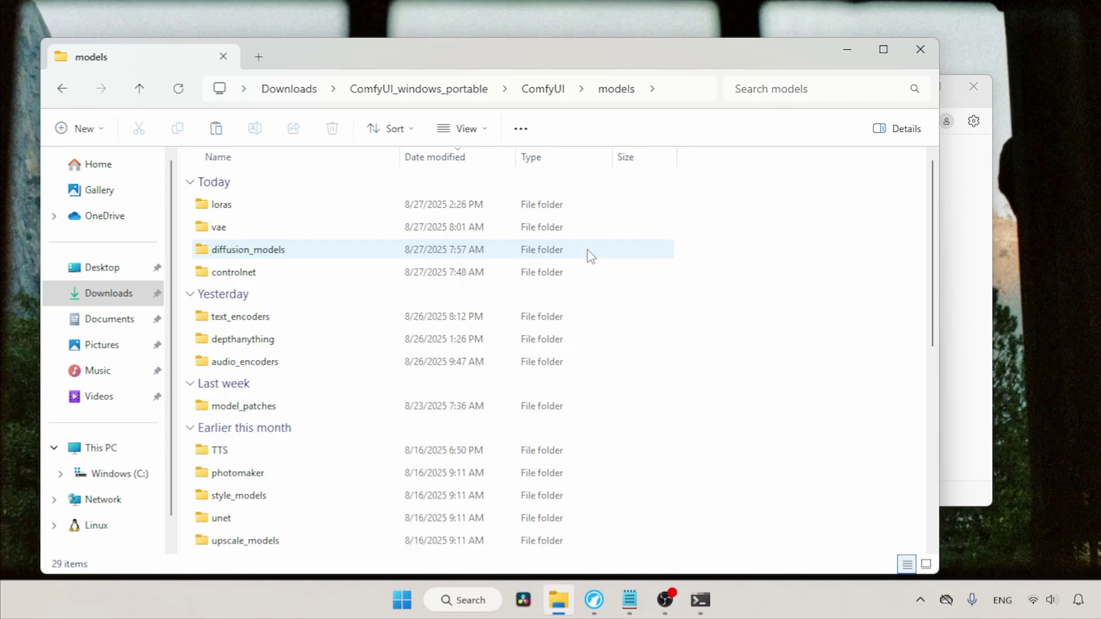
{"action": "double_click", "coordinate": [418, 206]}
{"action": "key", "text": "ctrl+v"}
{"action": "left_click", "coordinate": [629, 469]}
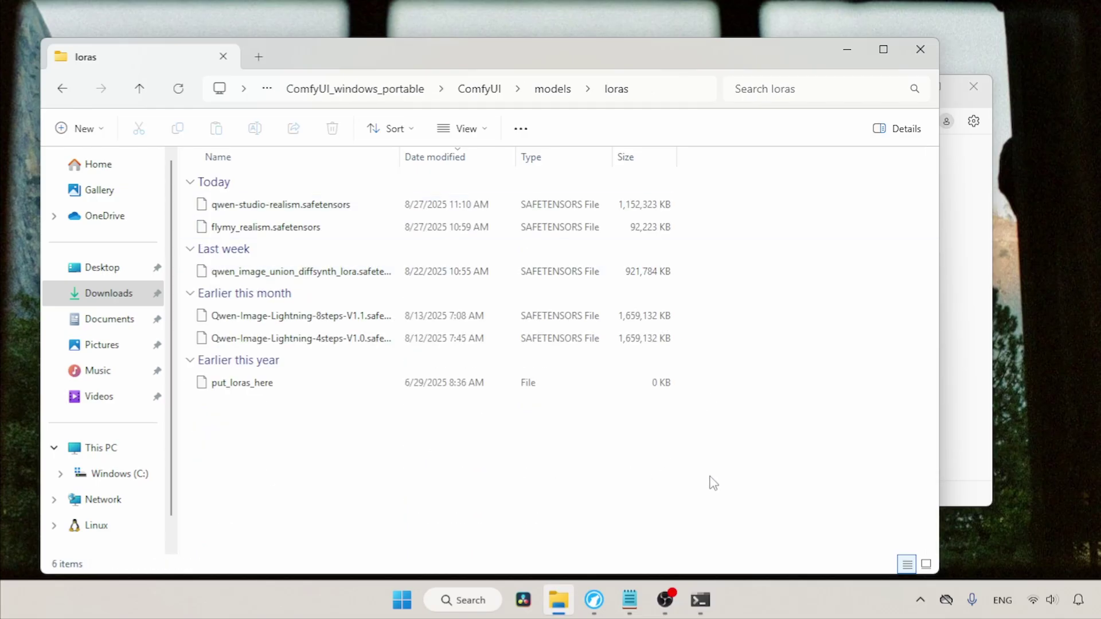
Close the loras folder window, switch back to ComfyUI in the browser, and refresh the node definitions.
{"action": "left_click", "coordinate": [922, 50]}
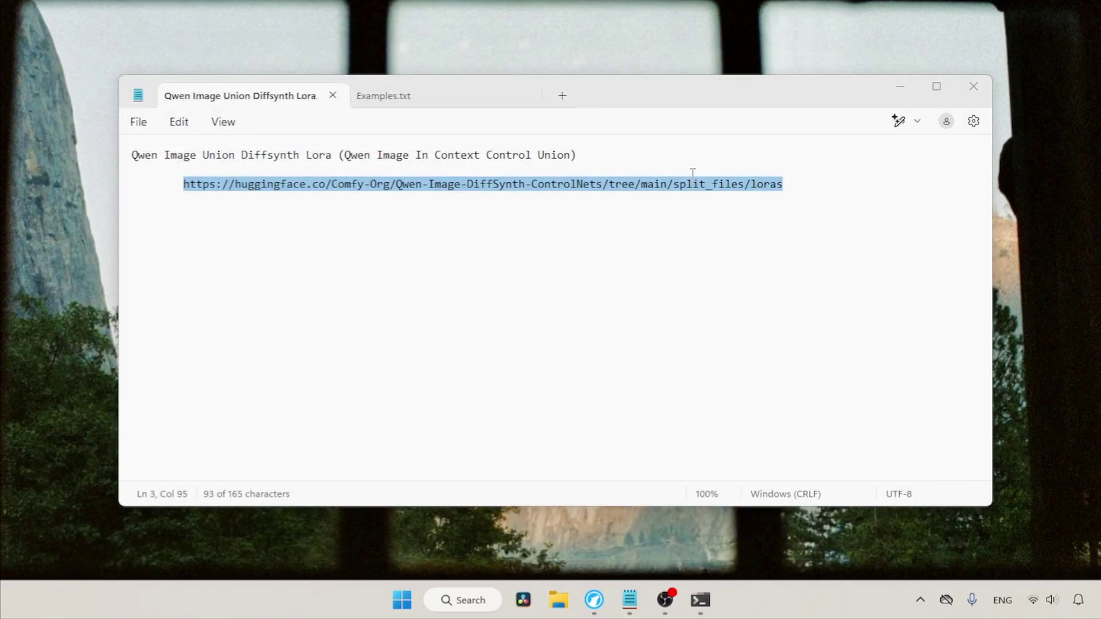
{"action": "left_click", "coordinate": [594, 600]}
{"action": "key", "text": "r"}
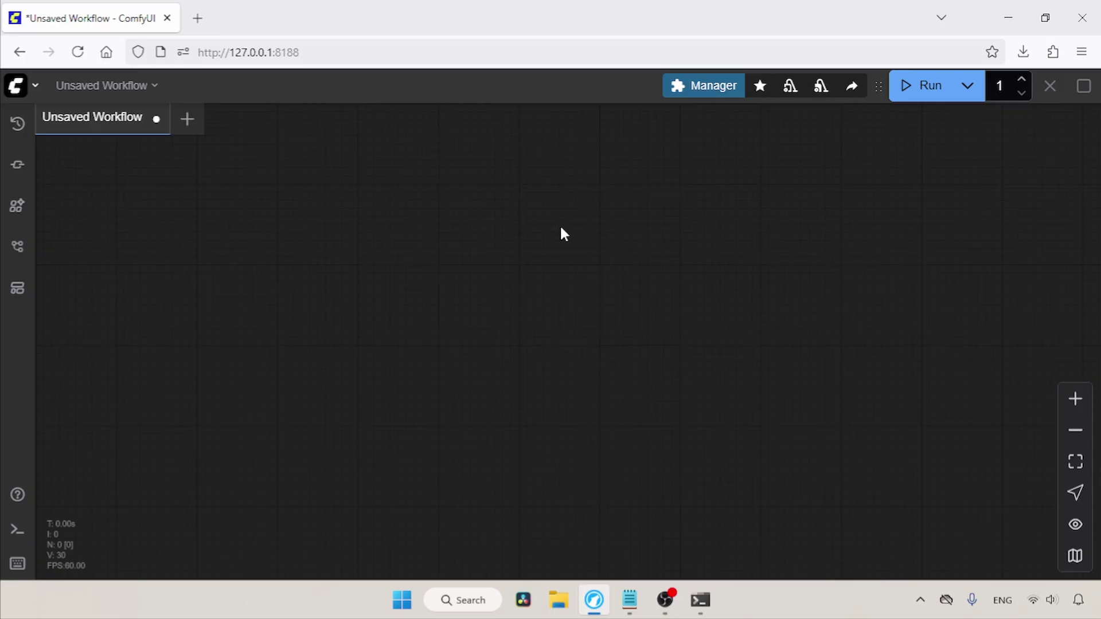
Search the ComfyUI Manager's custom nodes for "comfyui's controlnet au" to check the Auxiliary Preprocessors pack.
{"action": "left_click", "coordinate": [716, 92]}
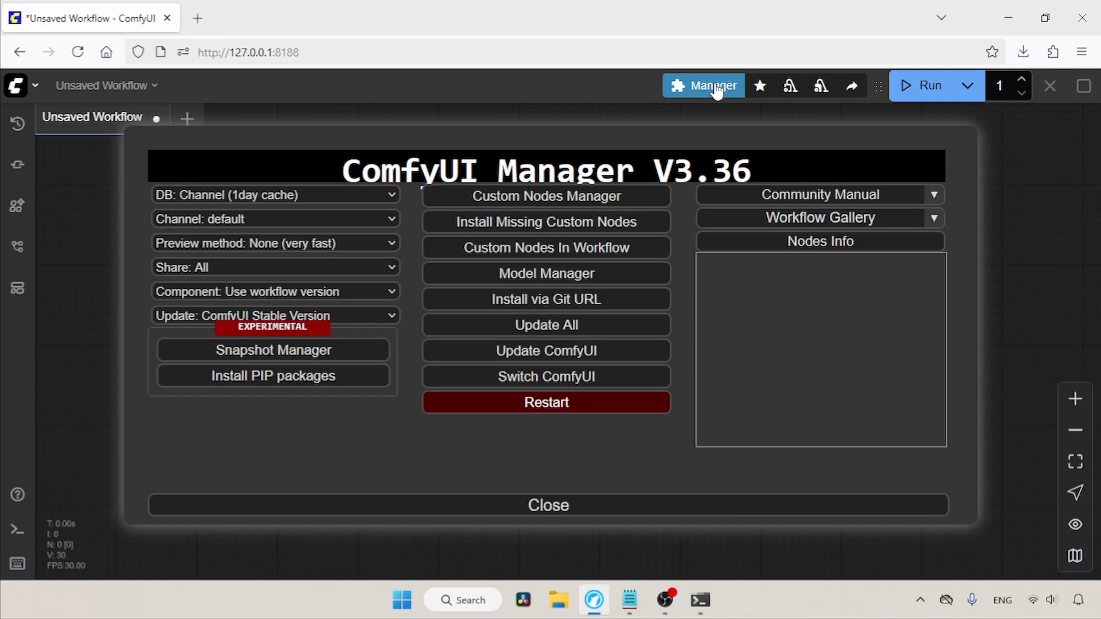
{"action": "left_click", "coordinate": [581, 196]}
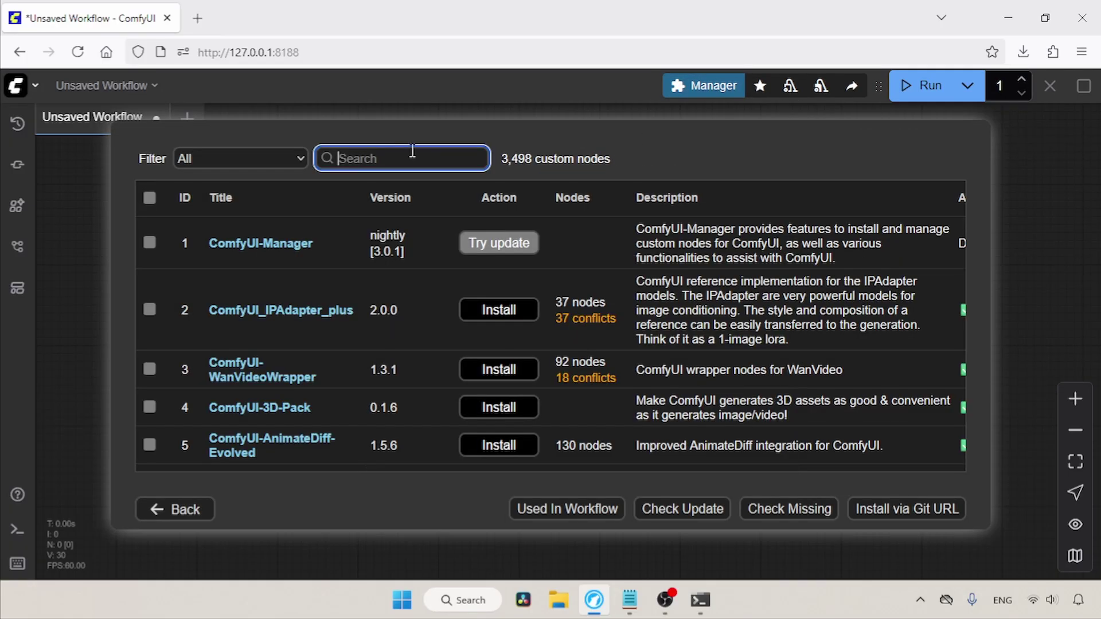
{"action": "type", "text": "comfyui's"}
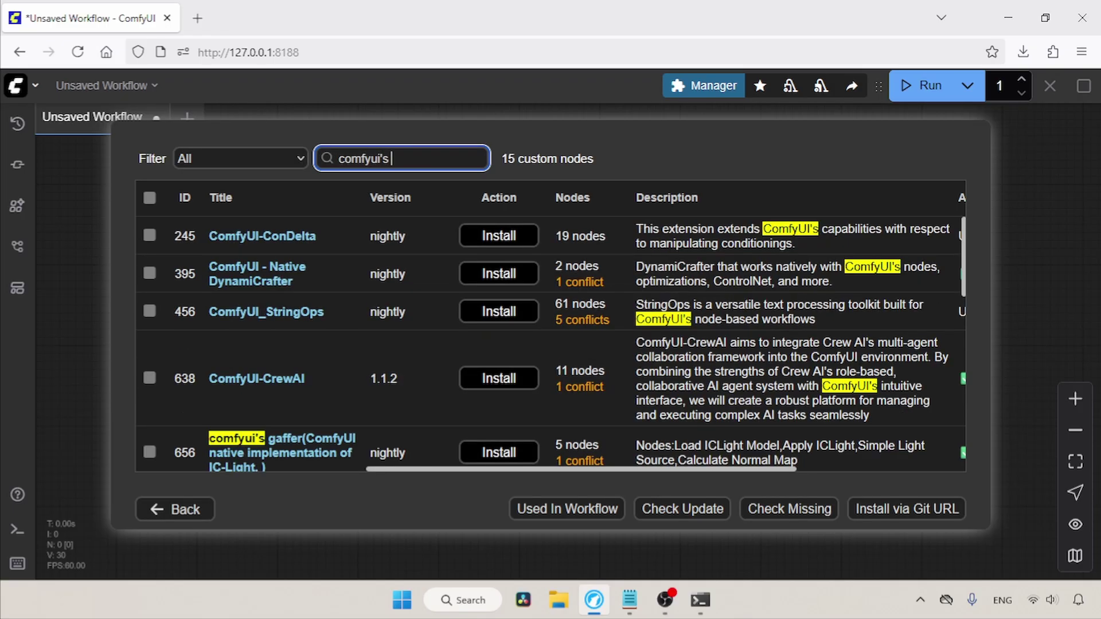
{"action": "type", "text": " controlnet"}
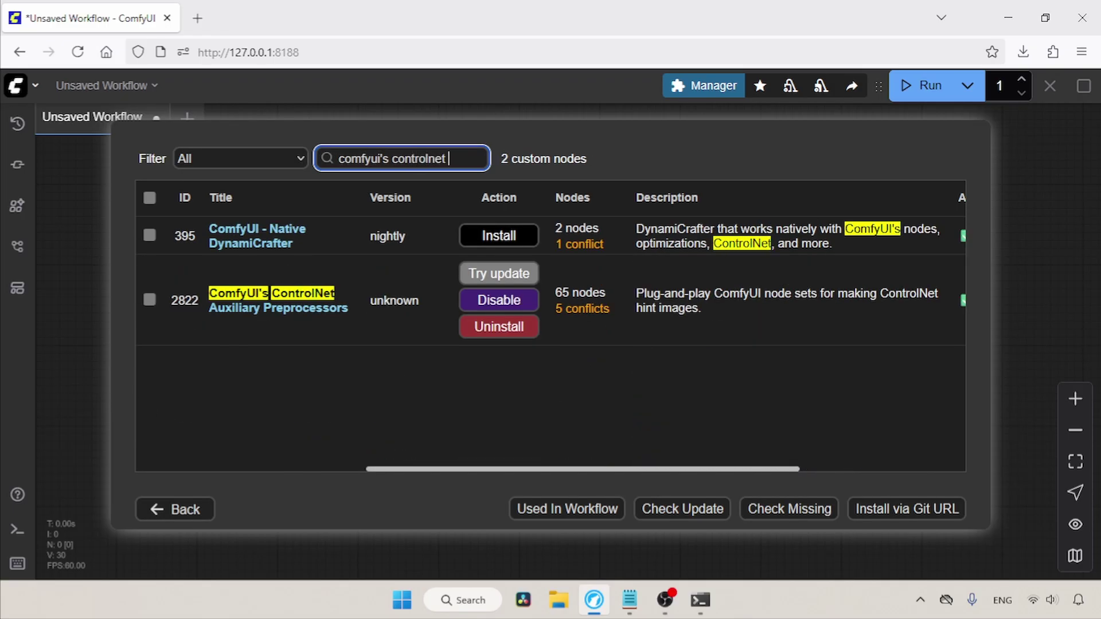
{"action": "type", "text": " au"}
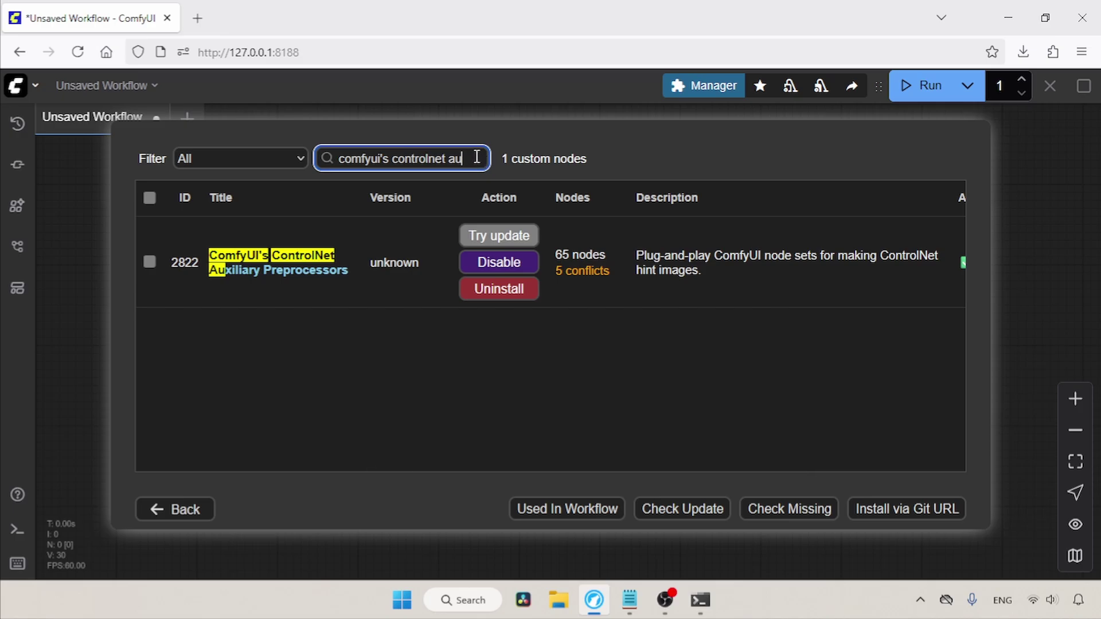
Search the custom nodes for "rgthree" and "comfyui kjnode", and close the Manager.
{"action": "key", "text": "ctrl+a"}
{"action": "type", "text": "rgthree"}
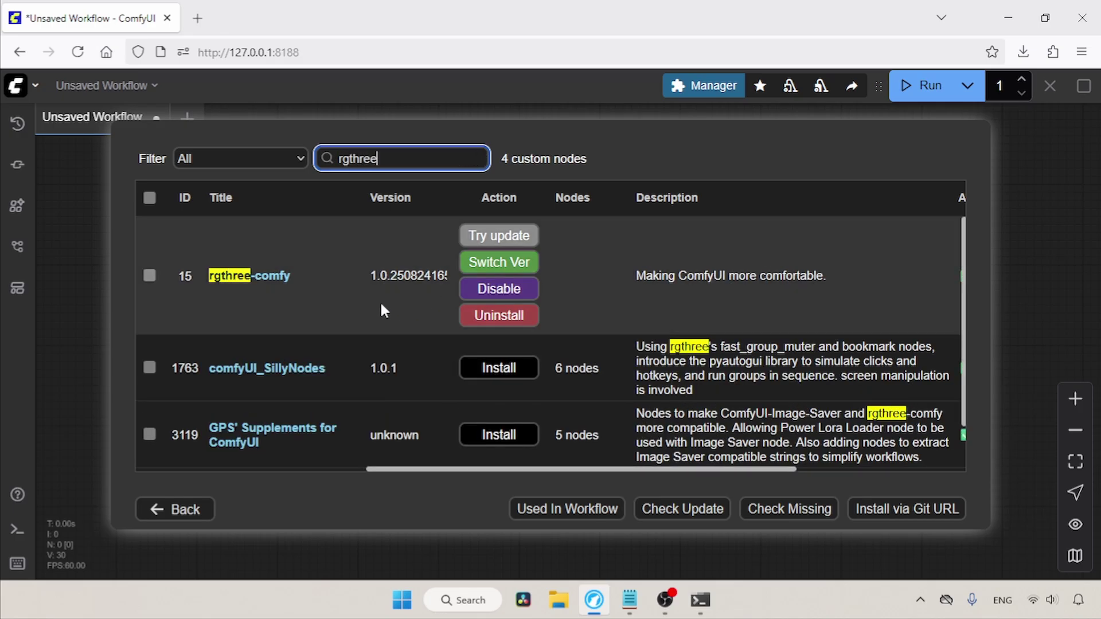
{"action": "double_click", "coordinate": [408, 161]}
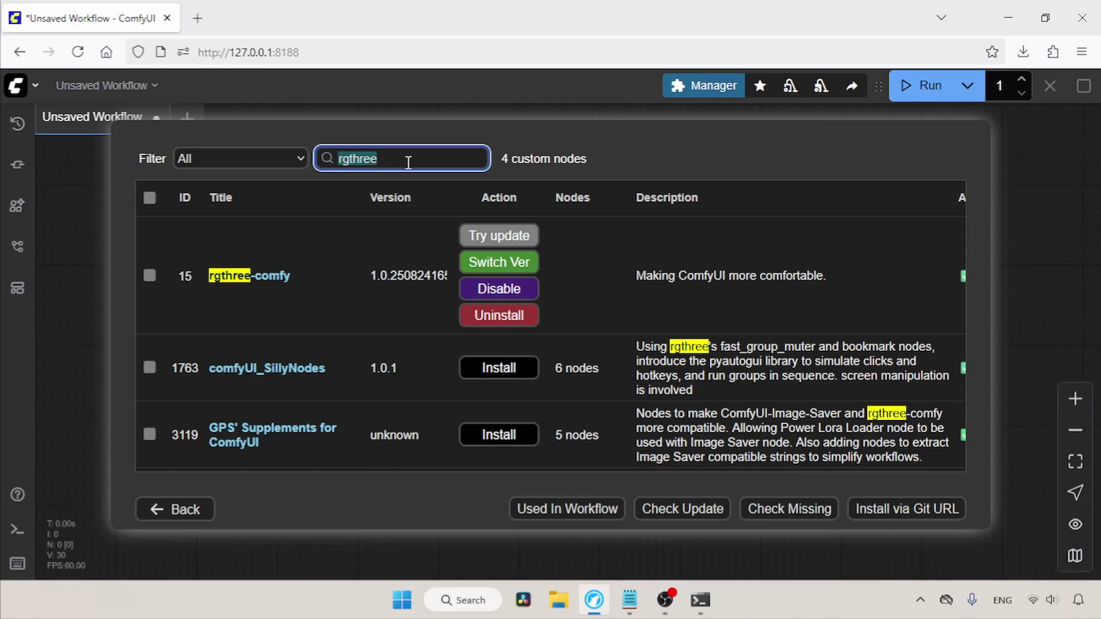
{"action": "type", "text": "comfyui "}
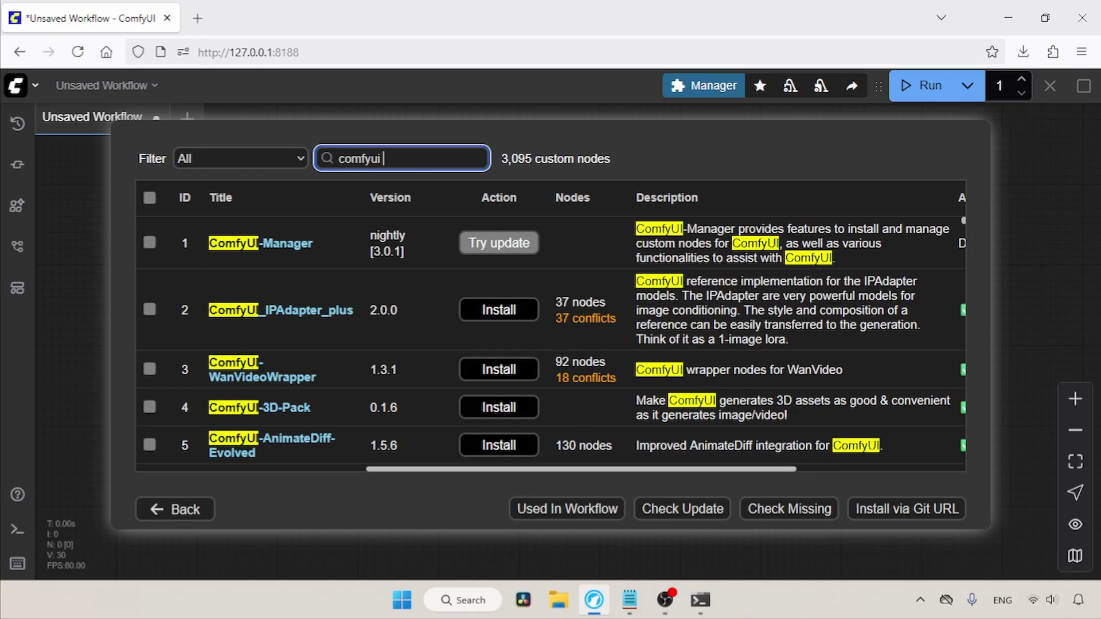
{"action": "type", "text": "kjnode"}
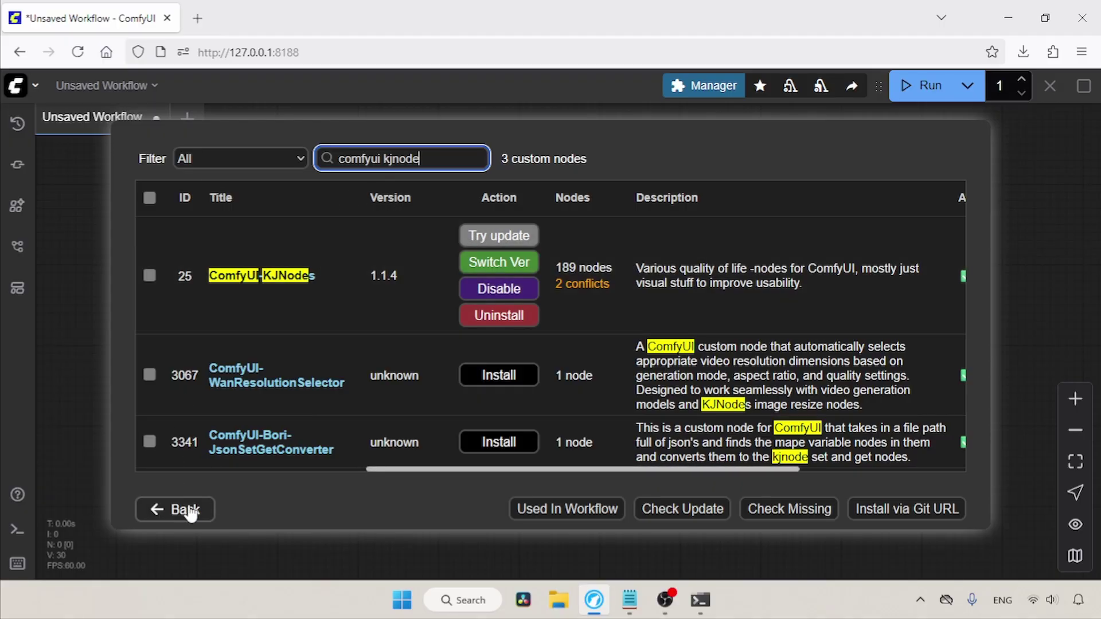
{"action": "left_click", "coordinate": [189, 510]}
{"action": "left_click", "coordinate": [520, 509]}
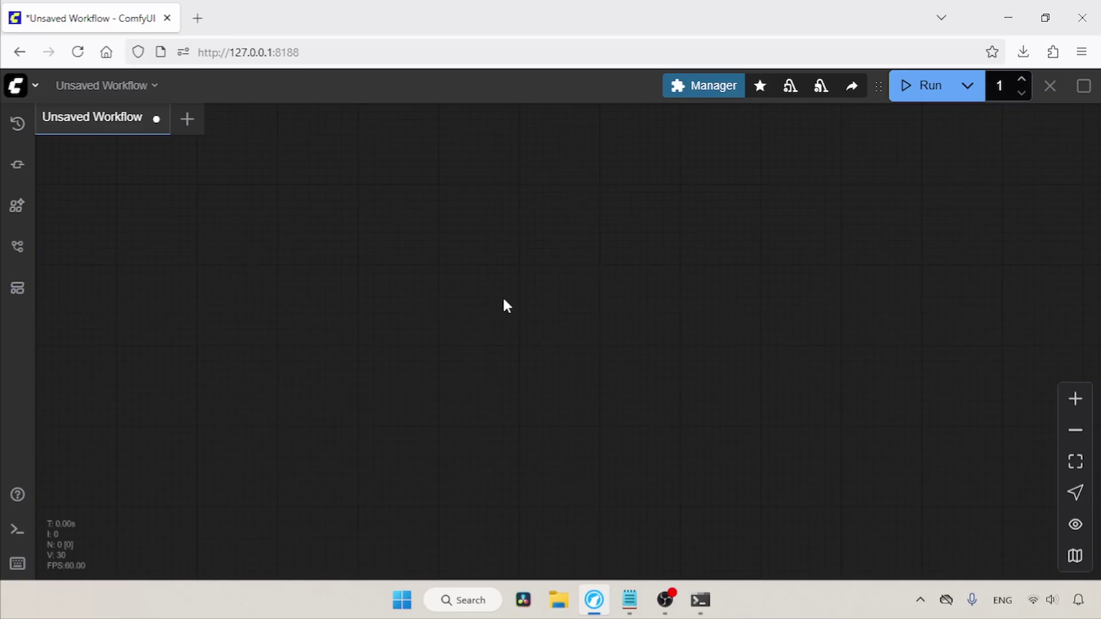
Load the Qwen-Image Union Control workflow from the Image category of the example templates.
{"action": "left_click", "coordinate": [21, 288]}
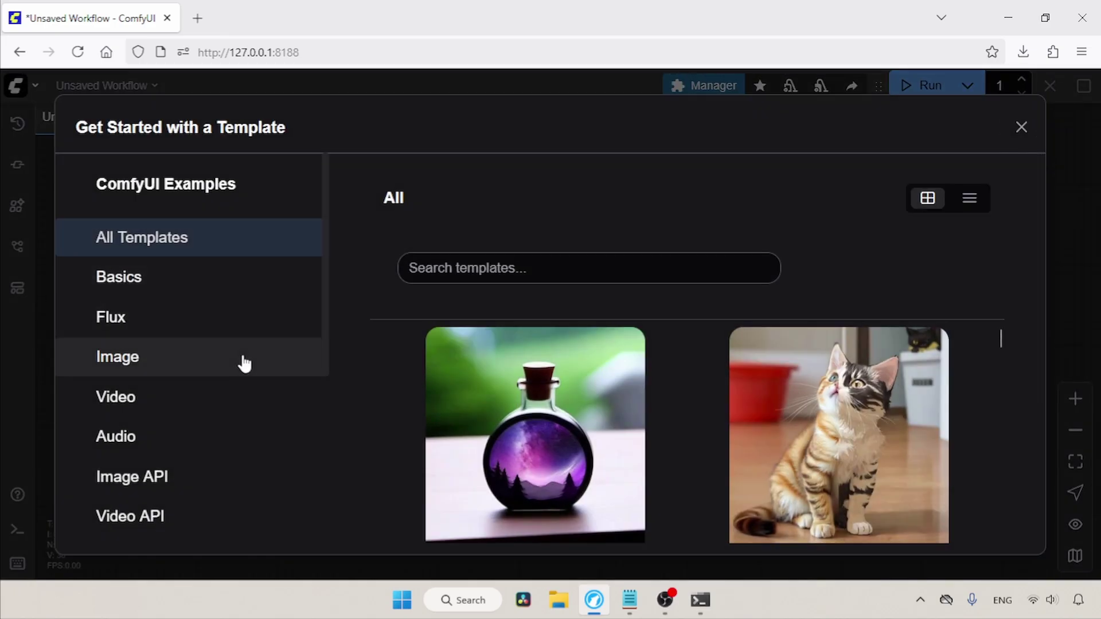
{"action": "left_click", "coordinate": [244, 361]}
{"action": "left_click_drag", "start_coordinate": [1001, 335], "coordinate": [992, 381]}
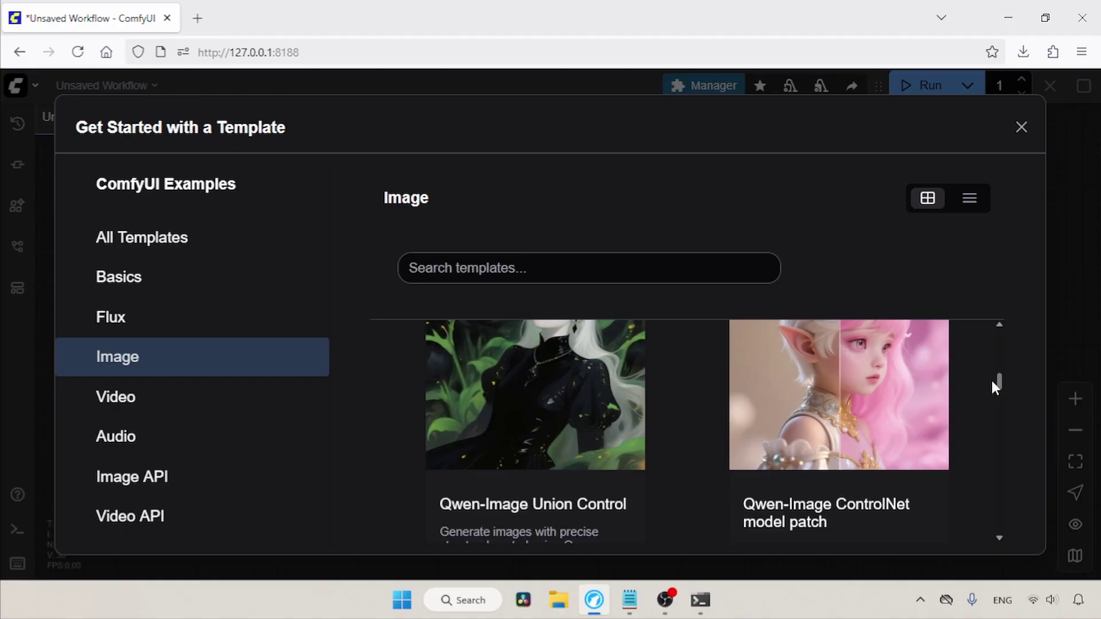
{"action": "left_click", "coordinate": [587, 505]}
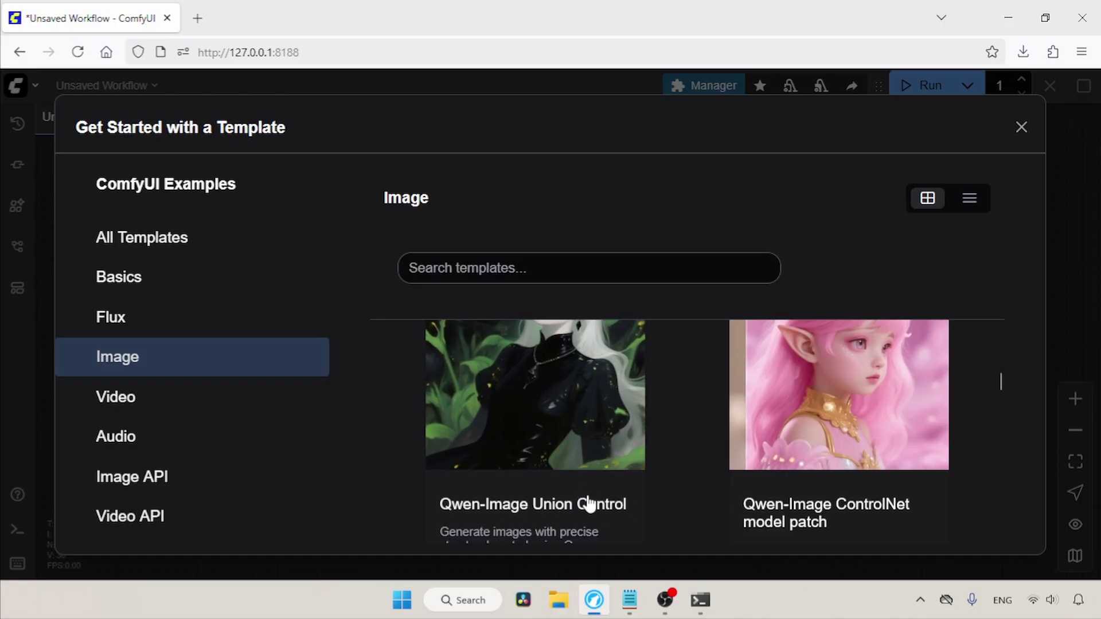
Examine the diffusion model, union LoRA, CLIP and VAE loader nodes in the Step 1 - Load models group.
{"action": "left_click_drag", "start_coordinate": [754, 311], "coordinate": [797, 425]}
{"action": "left_click", "coordinate": [1071, 401]}
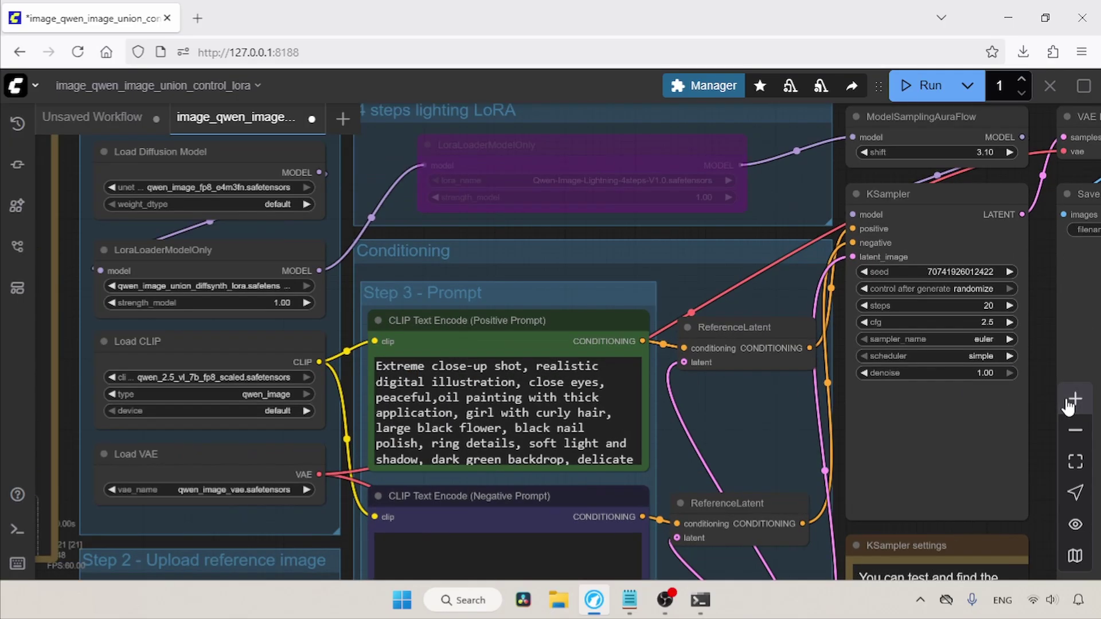
{"action": "left_click", "coordinate": [1071, 401]}
{"action": "left_click_drag", "start_coordinate": [281, 187], "coordinate": [463, 260]}
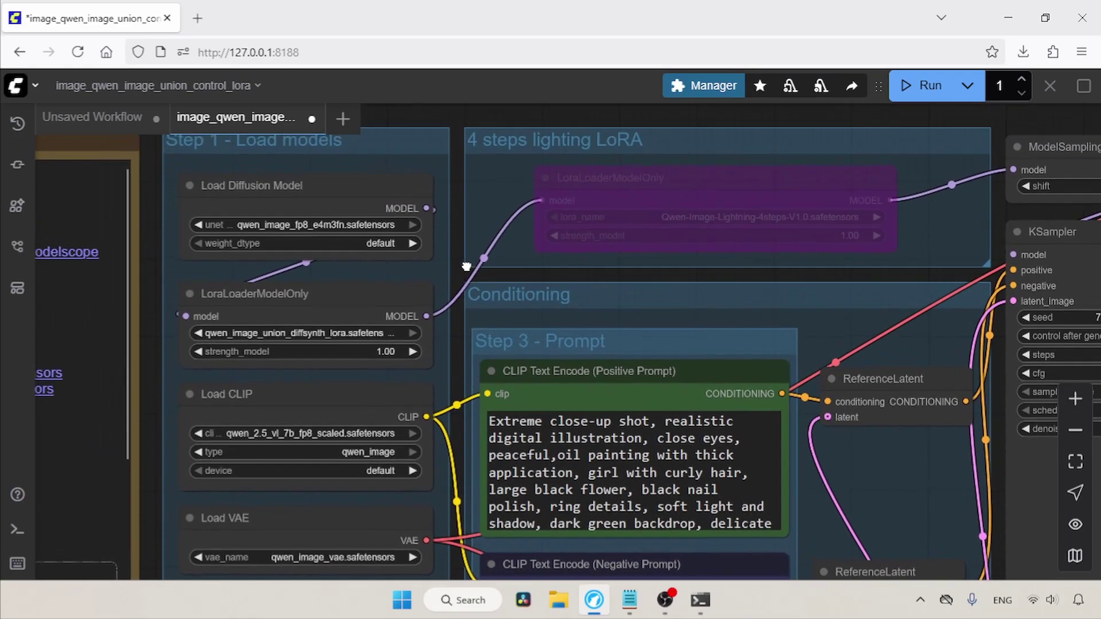
{"action": "left_click", "coordinate": [333, 182]}
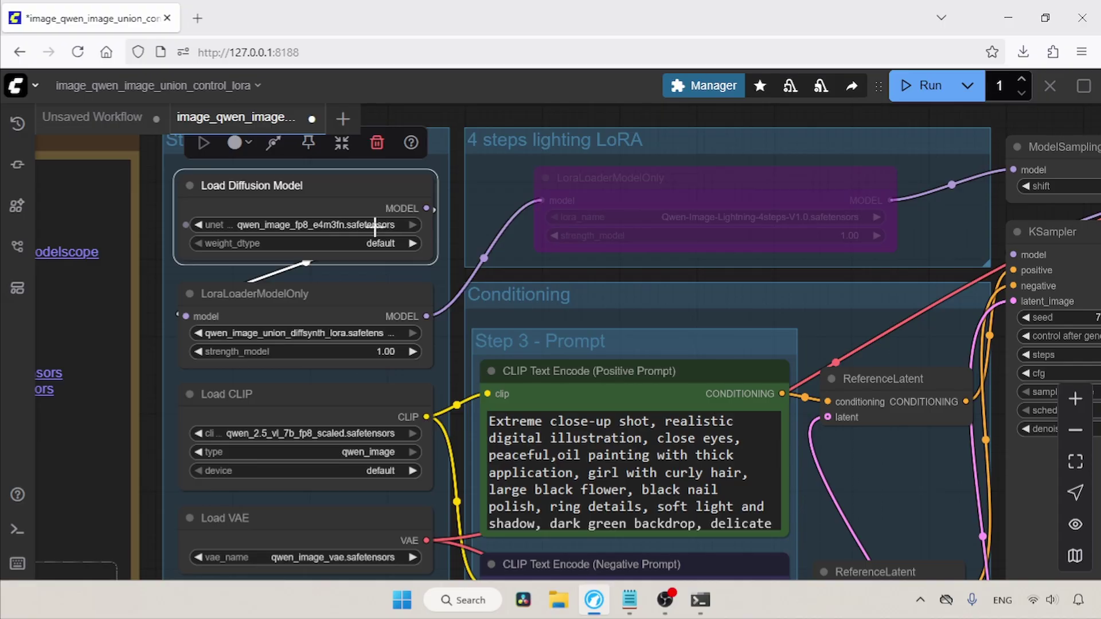
{"action": "left_click_drag", "start_coordinate": [449, 278], "coordinate": [466, 253]}
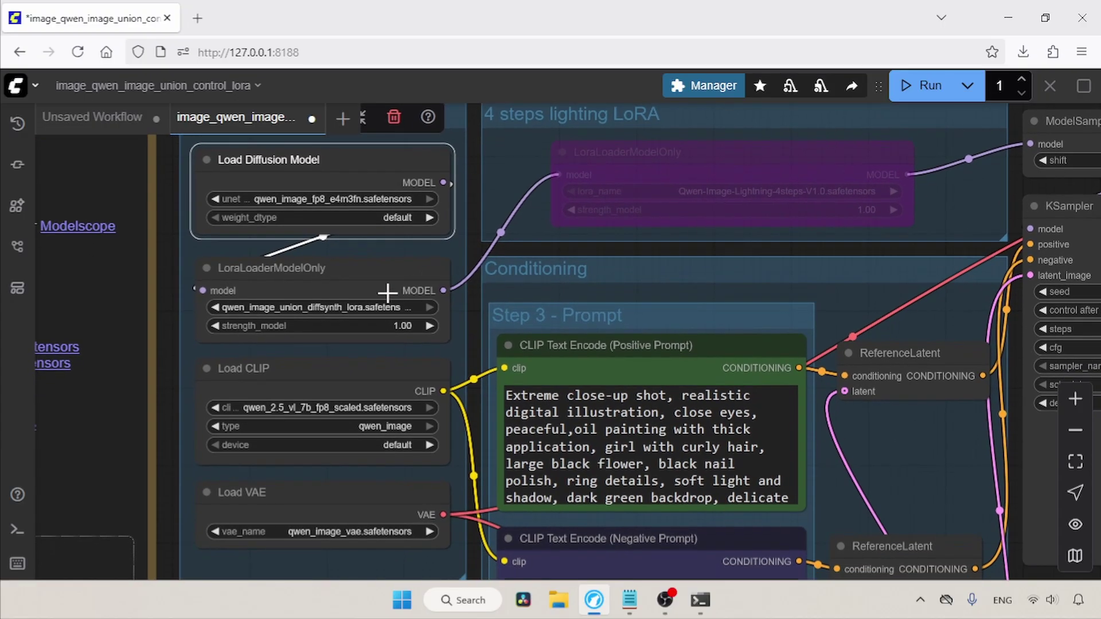
{"action": "left_click", "coordinate": [358, 291]}
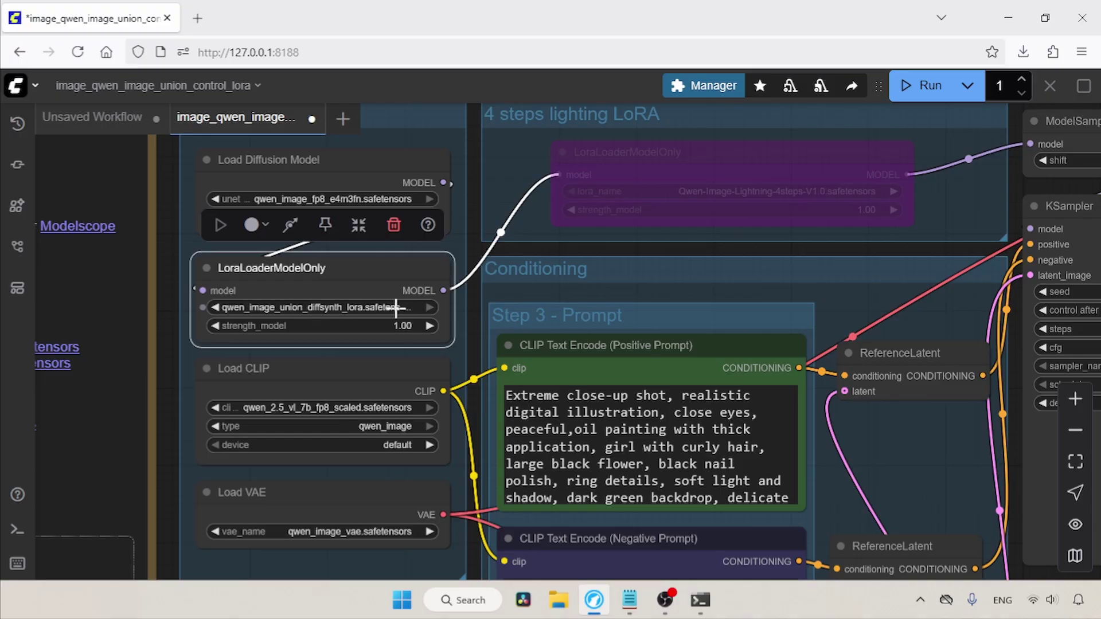
{"action": "scroll", "coordinate": [467, 346], "scroll_direction": "down", "scroll_amount": 2}
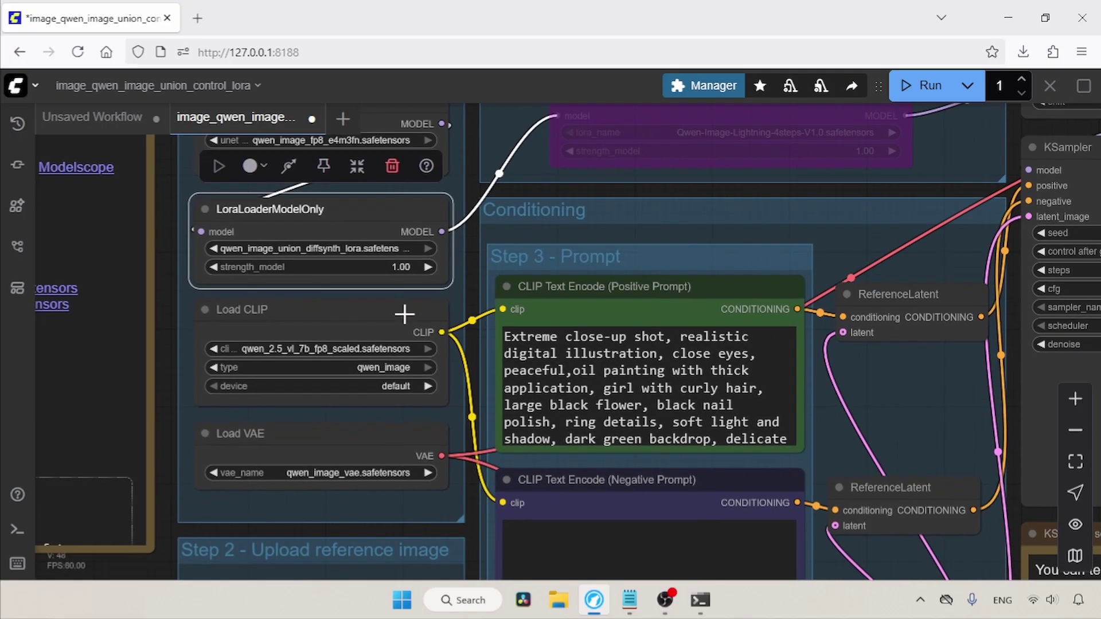
{"action": "left_click", "coordinate": [402, 315]}
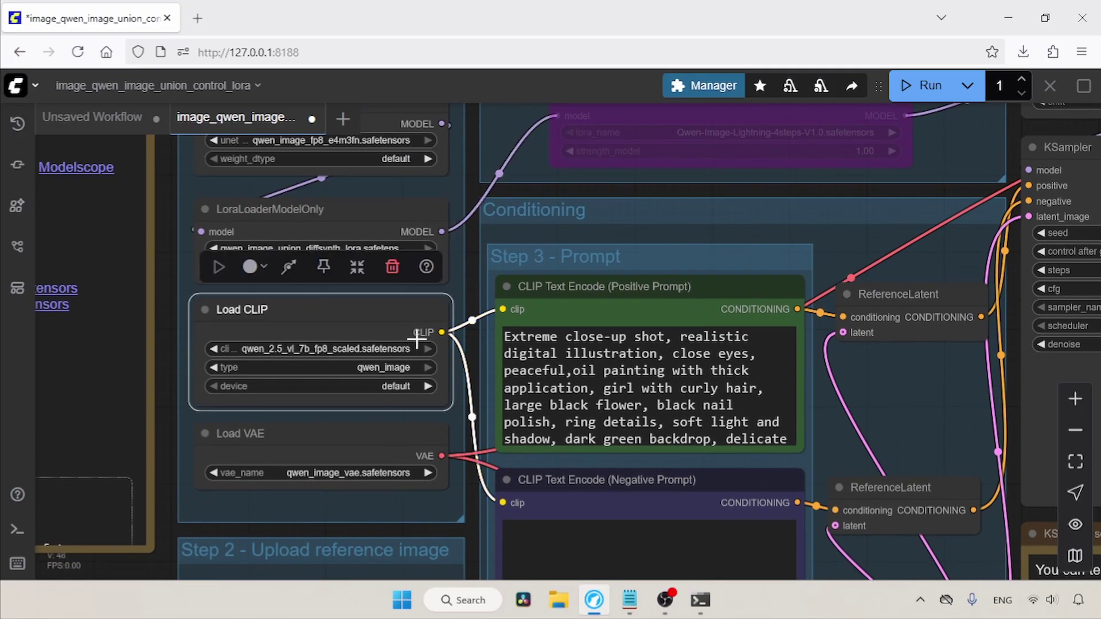
{"action": "left_click", "coordinate": [368, 434]}
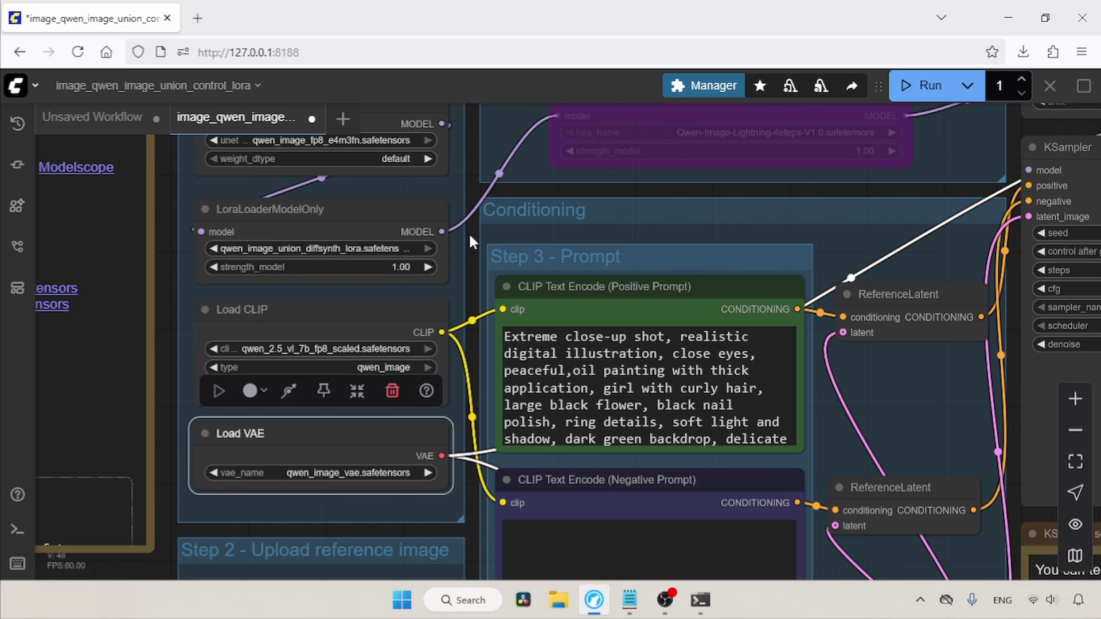
Enable the bypassed LoraLoaderModelOnly node in the 4 steps lighting LoRA group and set its LoRA to Qwen-Image-Lightning-8steps-V1.1.safetensors.
{"action": "left_click_drag", "start_coordinate": [471, 218], "coordinate": [339, 340]}
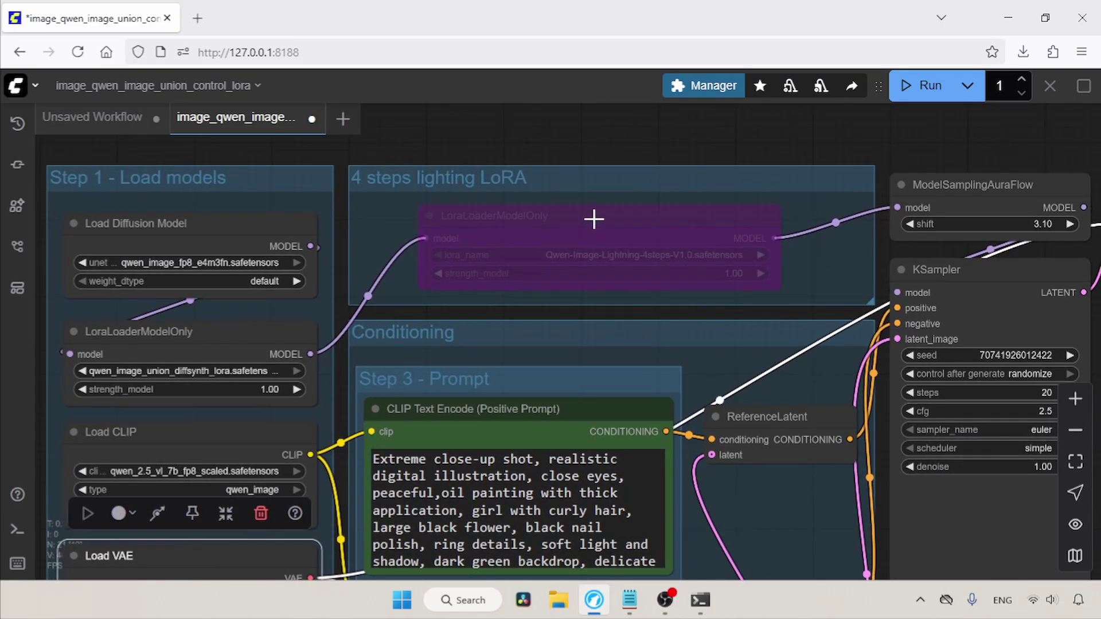
{"action": "left_click", "coordinate": [594, 218]}
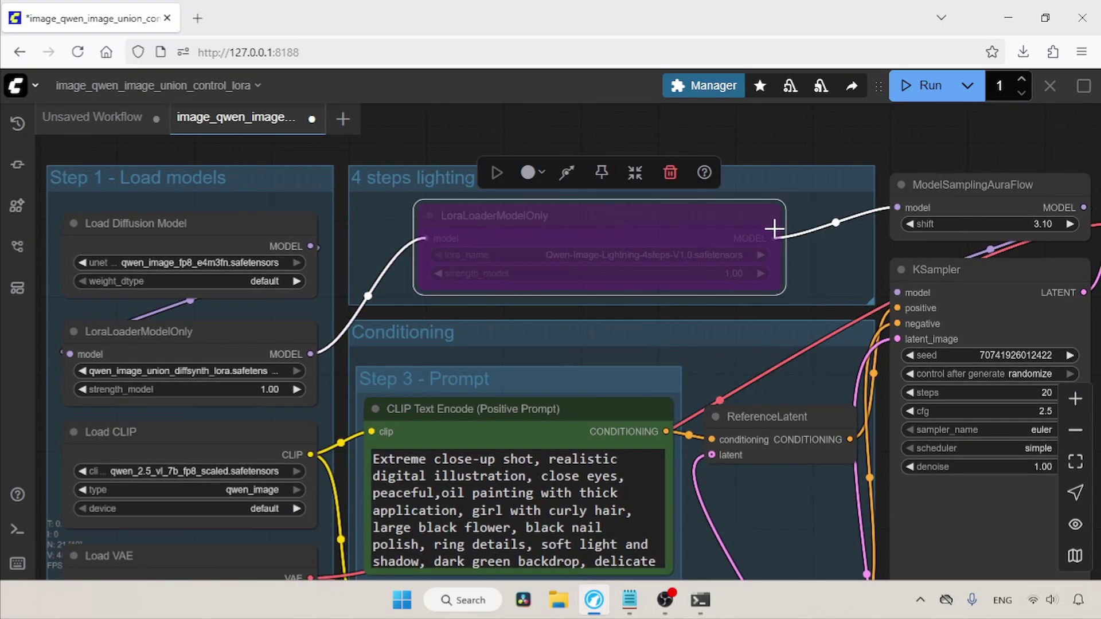
{"action": "key", "text": "ctrl+b"}
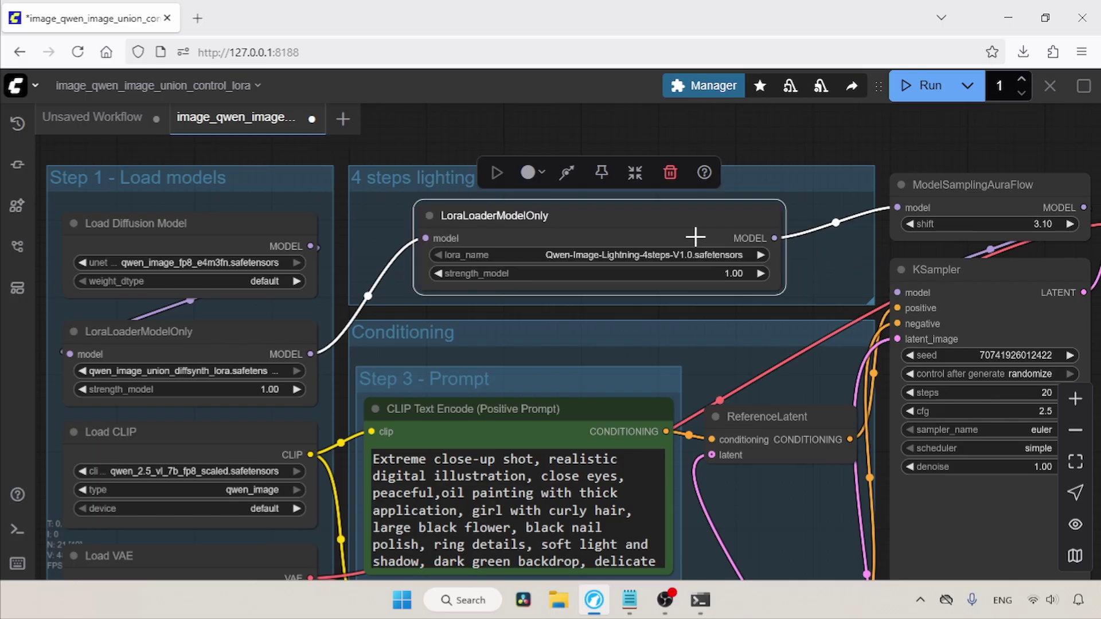
{"action": "left_click", "coordinate": [689, 255]}
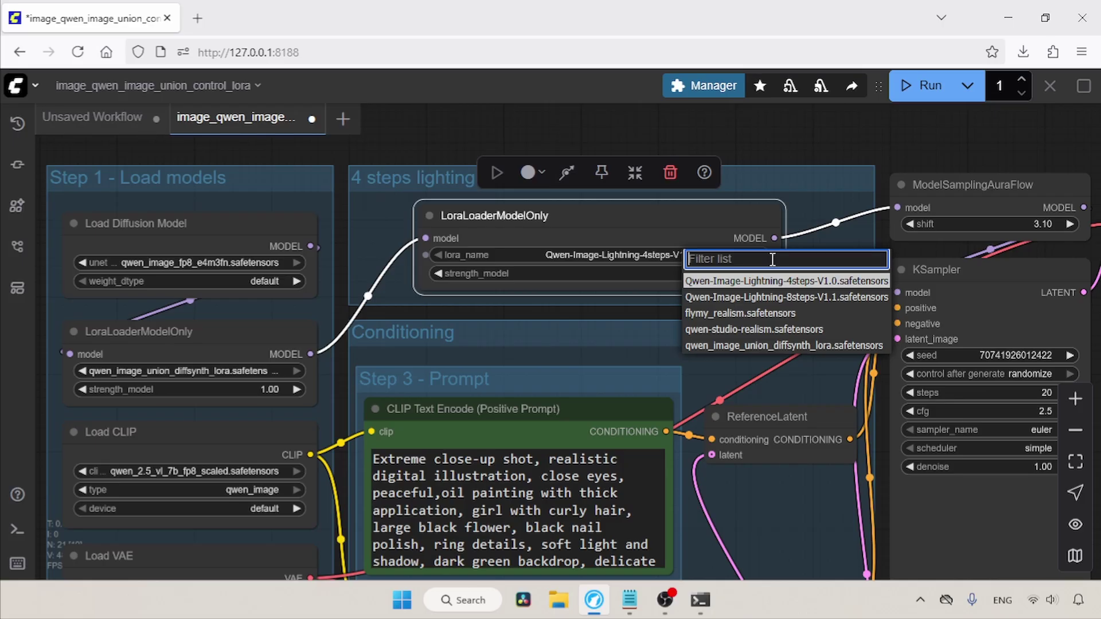
{"action": "left_click", "coordinate": [826, 297]}
Set the ModelSamplingAuraFlow node's shift to 4.
{"action": "left_click_drag", "start_coordinate": [830, 286], "coordinate": [587, 291]}
{"action": "left_click", "coordinate": [1075, 398]}
{"action": "left_click_drag", "start_coordinate": [840, 297], "coordinate": [846, 324]}
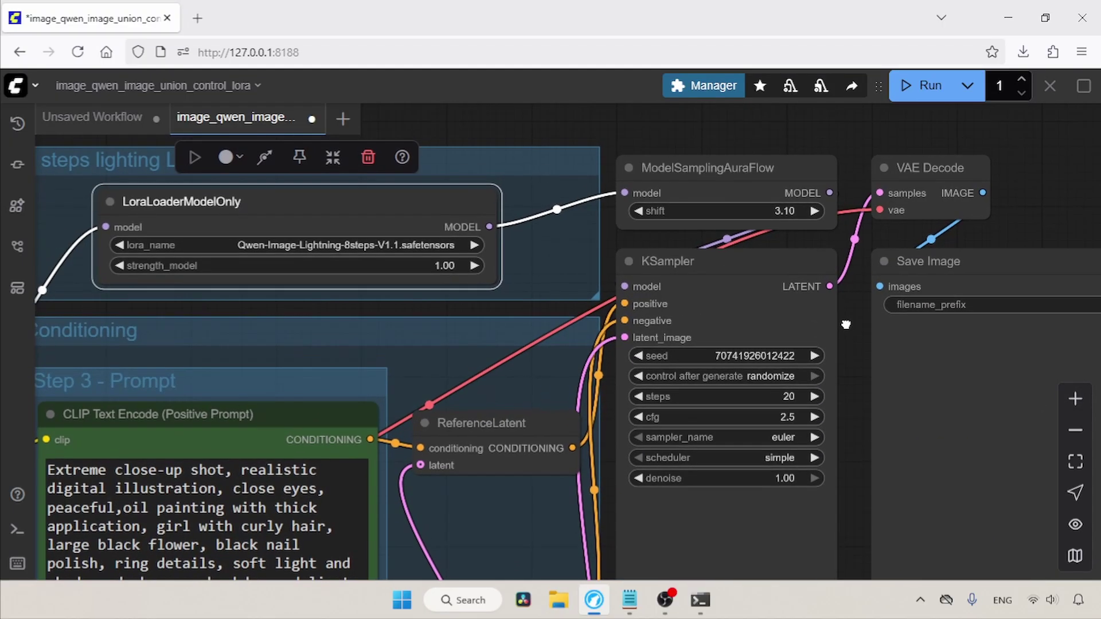
{"action": "left_click", "coordinate": [768, 209]}
{"action": "type", "text": "4"}
{"action": "key", "text": "Return"}
{"action": "left_click_drag", "start_coordinate": [859, 378], "coordinate": [875, 295]}
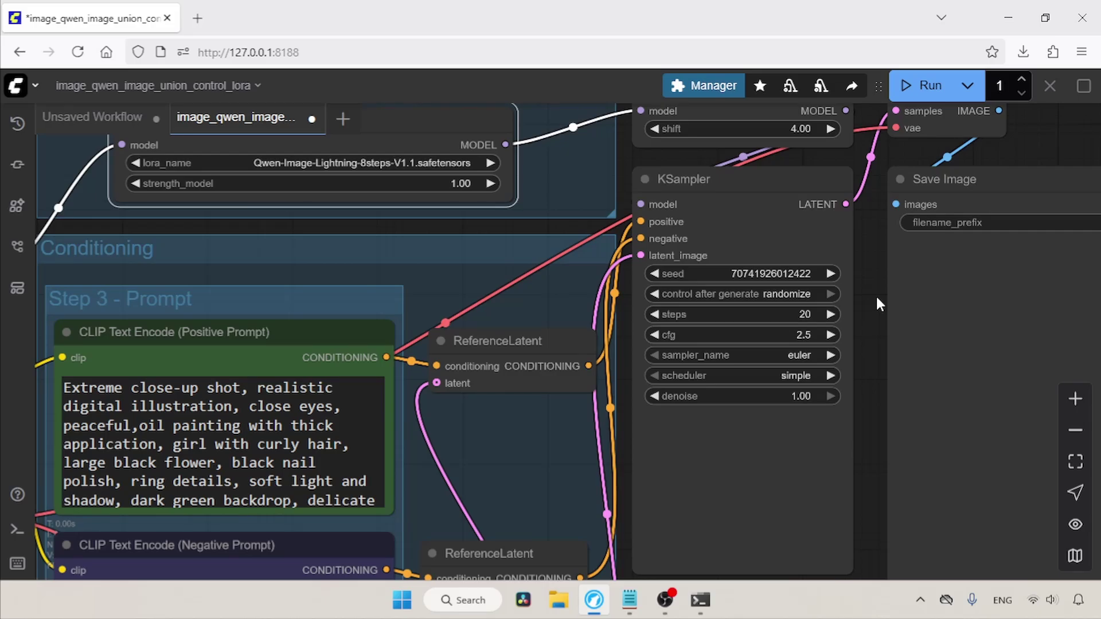
Set the KSampler node's steps to 10 and its cfg to 1.0.
{"action": "left_click", "coordinate": [800, 314]}
{"action": "type", "text": "10"}
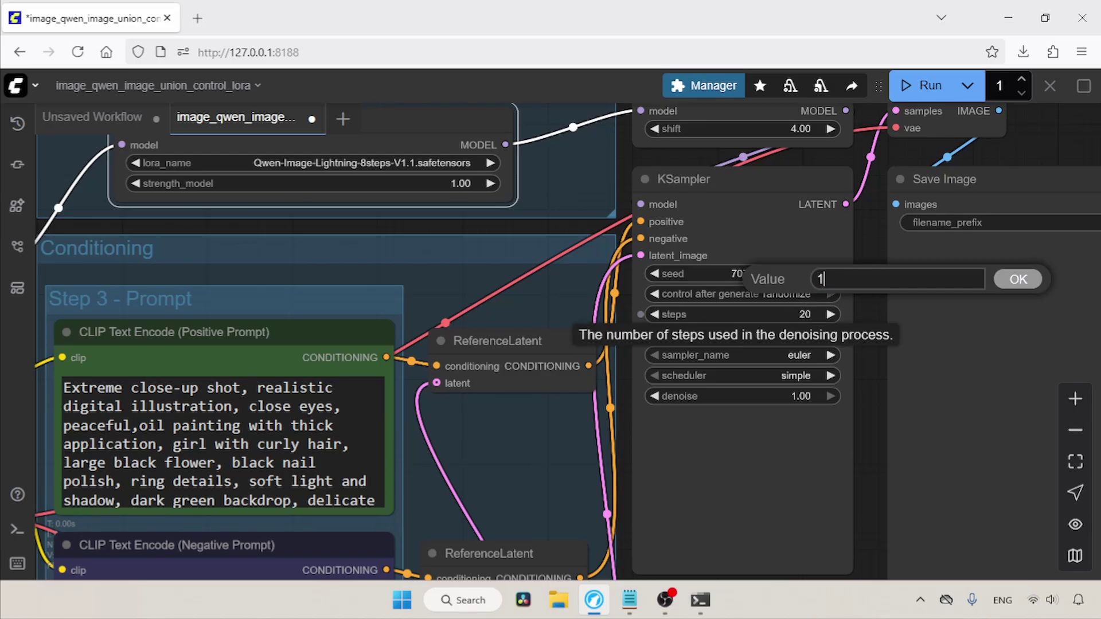
{"action": "key", "text": "Return"}
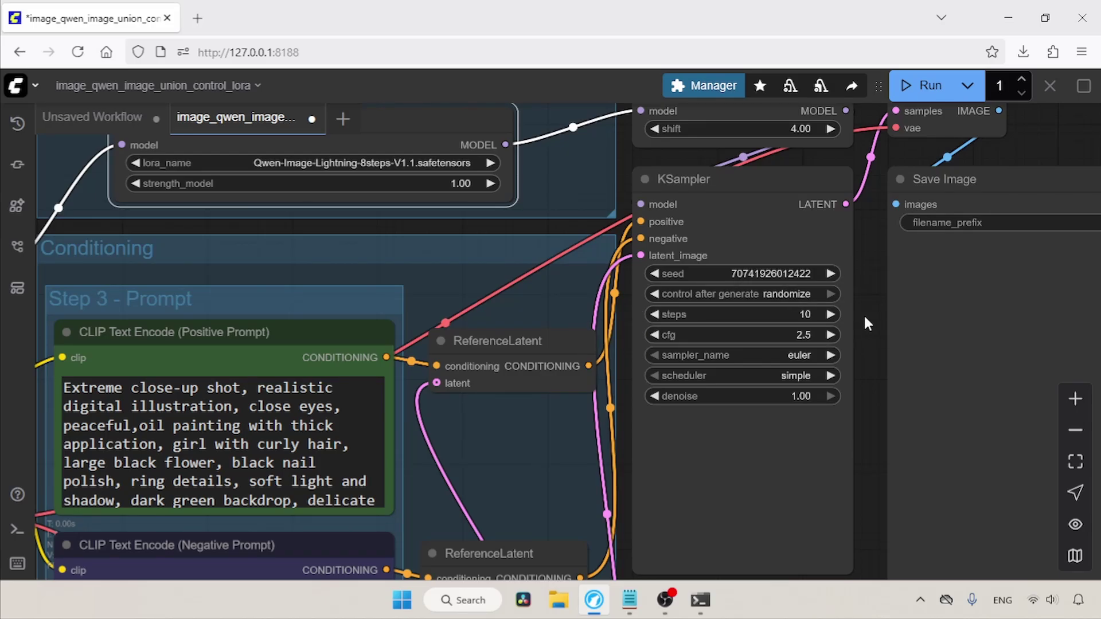
{"action": "left_click", "coordinate": [806, 334]}
{"action": "type", "text": "10"}
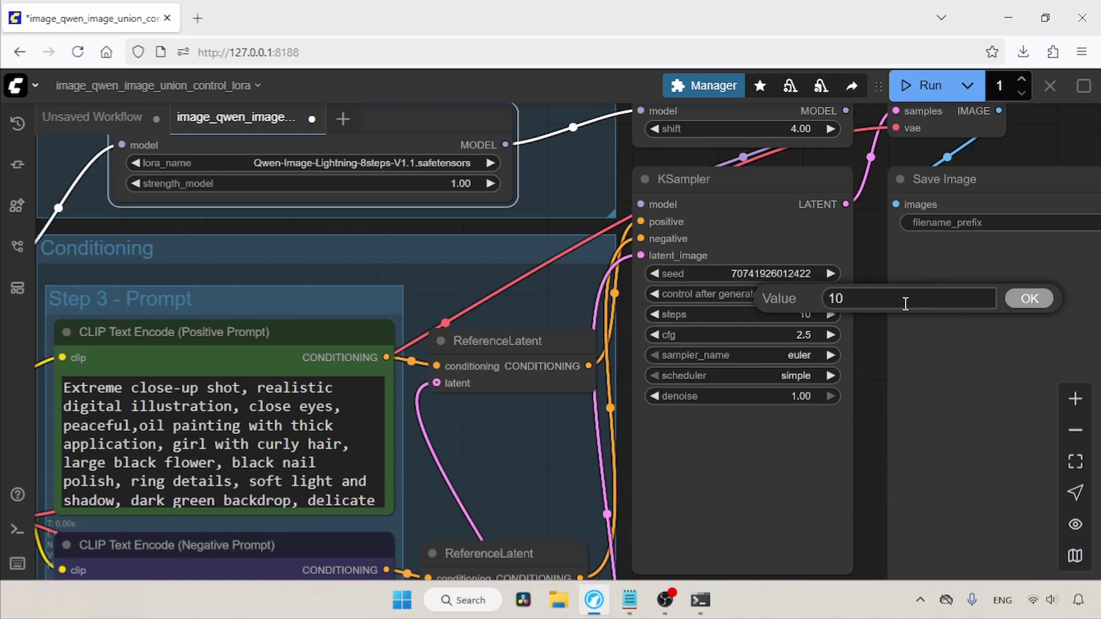
{"action": "key", "text": "BackSpace"}
{"action": "type", "text": ".0"}
{"action": "key", "text": "Return"}
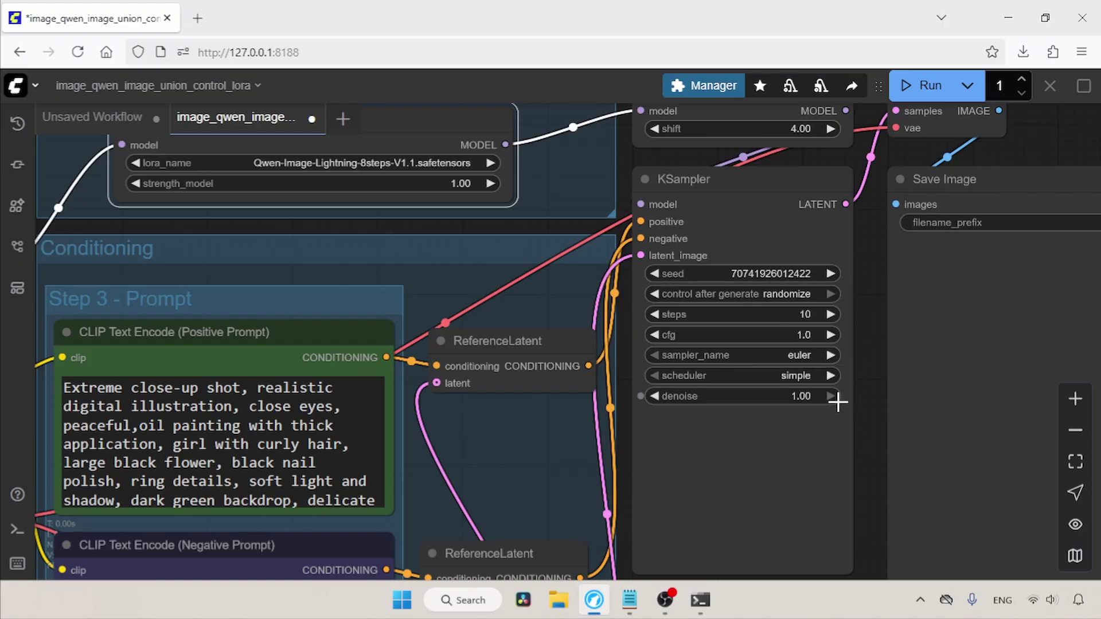
Upload the full-length street photo of a woman with a handbag from the Pictures folder into the Load Image node.
{"action": "left_click_drag", "start_coordinate": [845, 481], "coordinate": [877, 383]}
{"action": "left_click_drag", "start_coordinate": [578, 525], "coordinate": [740, 308]}
{"action": "left_click_drag", "start_coordinate": [615, 559], "coordinate": [875, 415]}
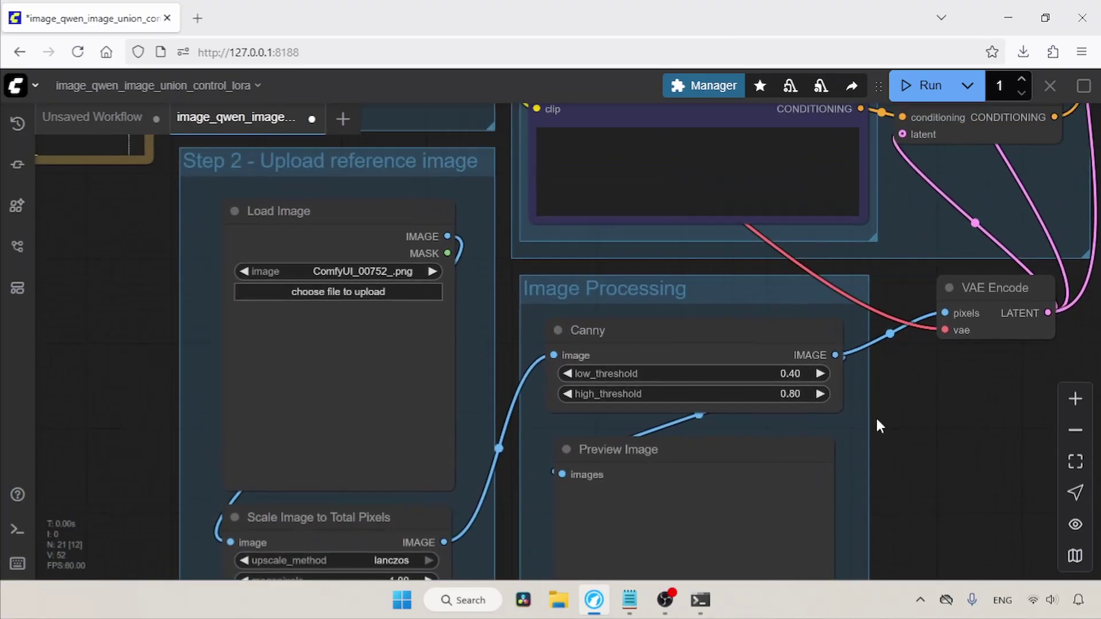
{"action": "left_click", "coordinate": [373, 226]}
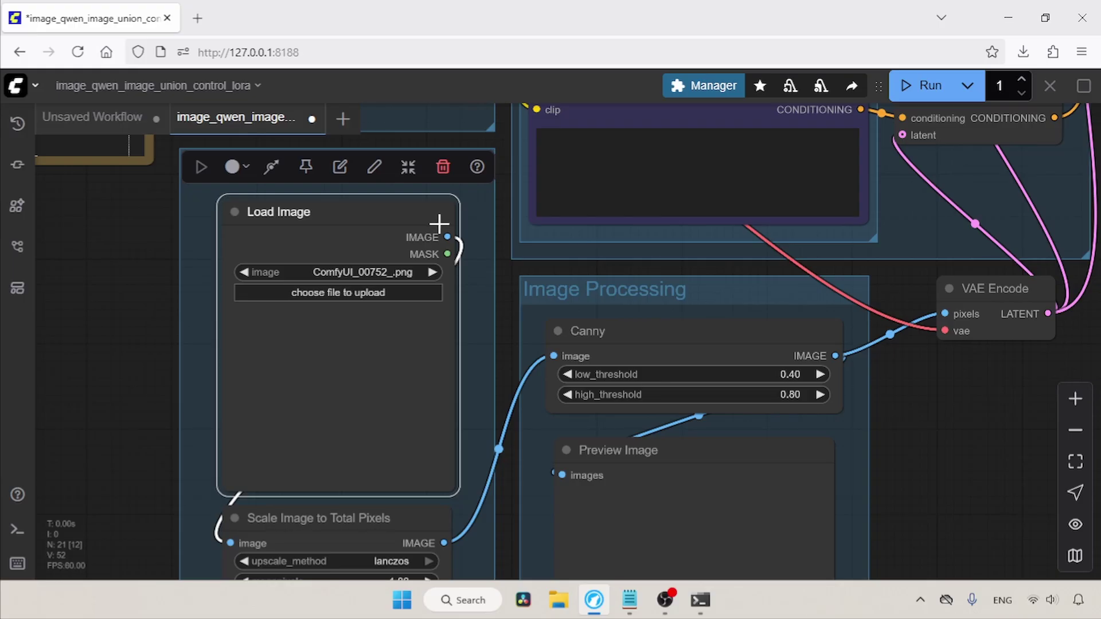
{"action": "left_click", "coordinate": [362, 293]}
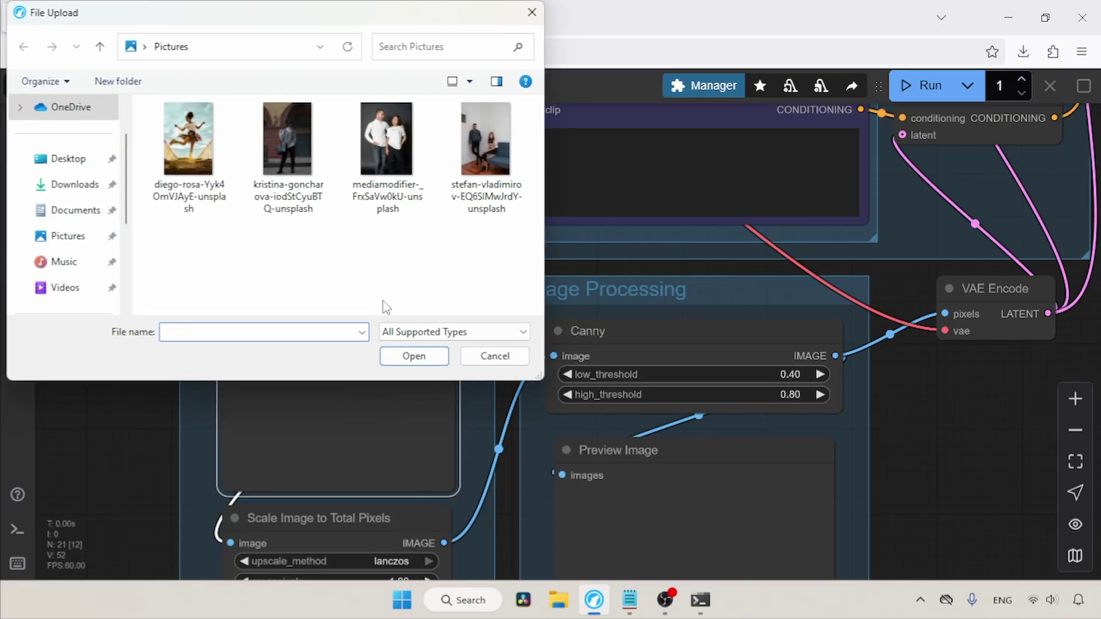
{"action": "left_click", "coordinate": [293, 138]}
{"action": "left_click", "coordinate": [414, 356]}
Delete the Canny node and the Image Processing group, keeping the Preview Image node by moving it outside the group.
{"action": "left_click_drag", "start_coordinate": [498, 409], "coordinate": [367, 297]}
{"action": "left_click_drag", "start_coordinate": [458, 339], "coordinate": [900, 385]}
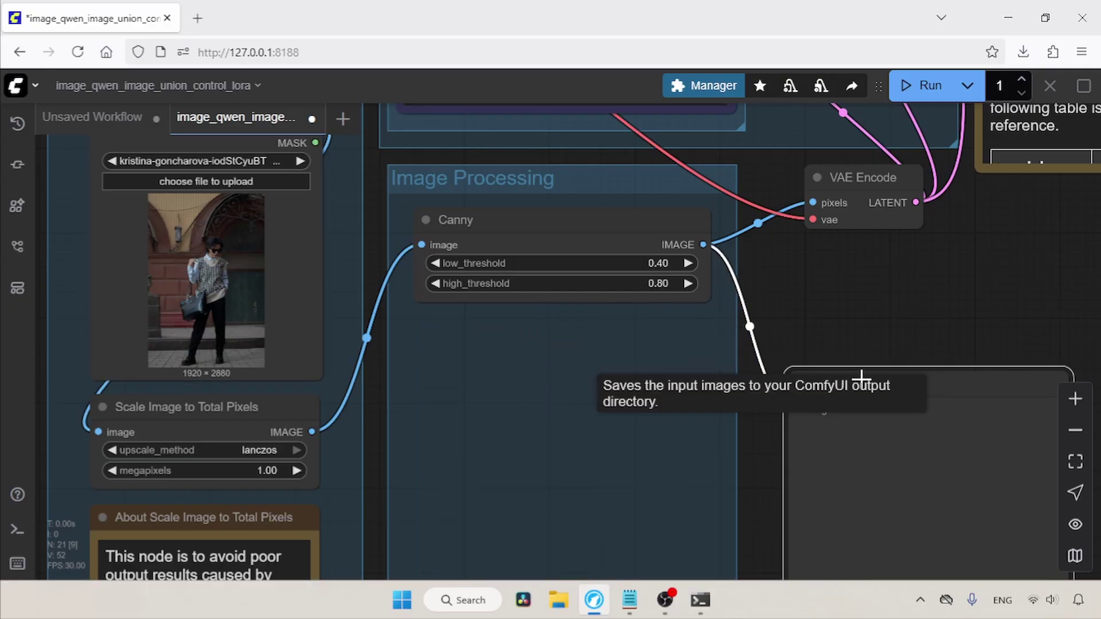
{"action": "left_click", "coordinate": [560, 236]}
{"action": "key", "text": "Delete"}
{"action": "left_click", "coordinate": [504, 170]}
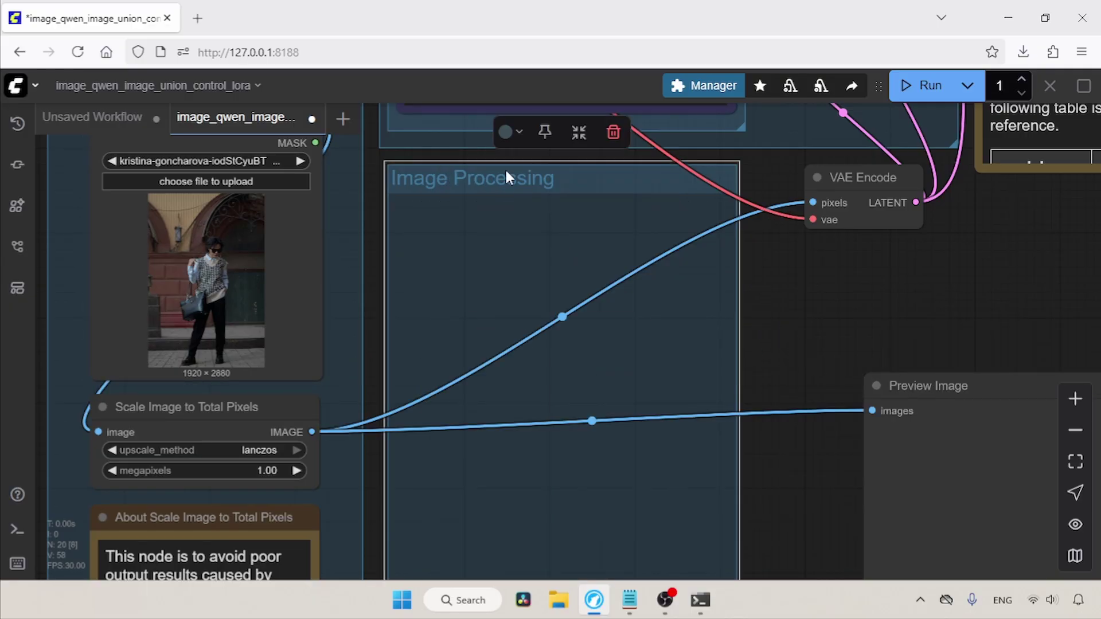
{"action": "key", "text": "Delete"}
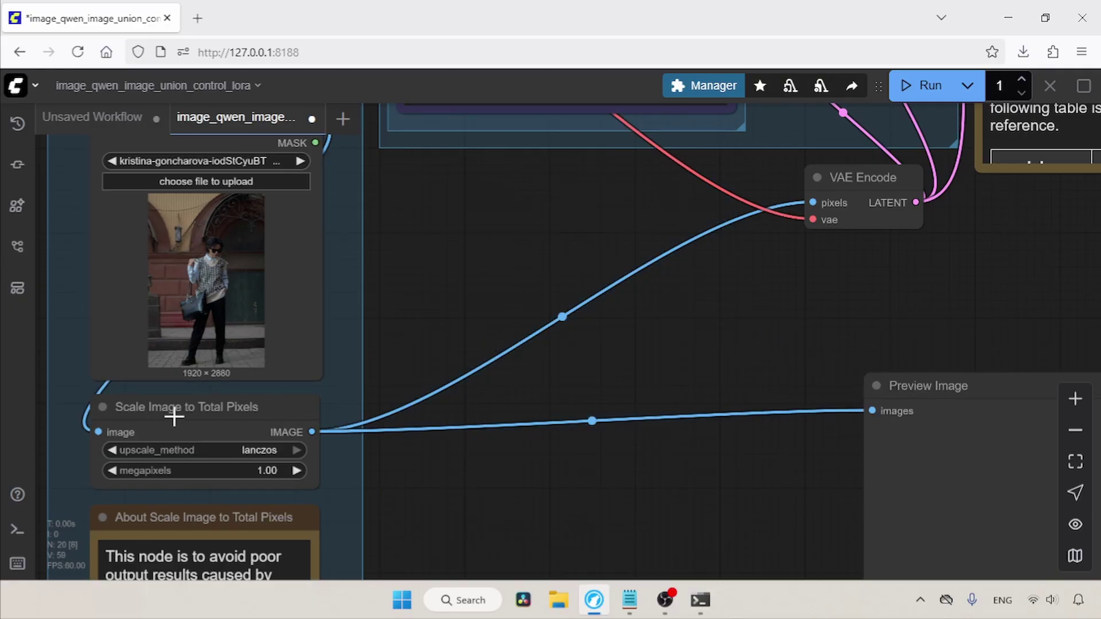
Reposition the Scale Image to Total Pixels node out of the Step 2 group, directly beside the Preview Image node.
{"action": "left_click_drag", "start_coordinate": [172, 416], "coordinate": [679, 392]}
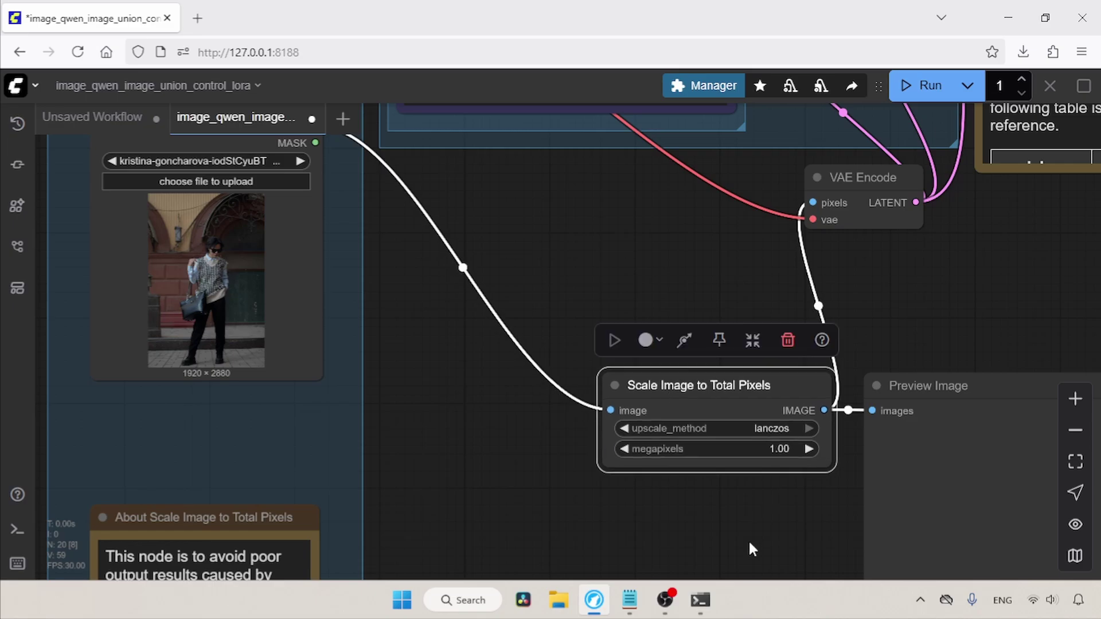
{"action": "left_click_drag", "start_coordinate": [760, 544], "coordinate": [593, 505]}
{"action": "left_click_drag", "start_coordinate": [744, 349], "coordinate": [841, 362]}
{"action": "left_click_drag", "start_coordinate": [535, 345], "coordinate": [567, 361]}
{"action": "left_click_drag", "start_coordinate": [403, 255], "coordinate": [486, 314]}
{"action": "left_click", "coordinate": [539, 304]}
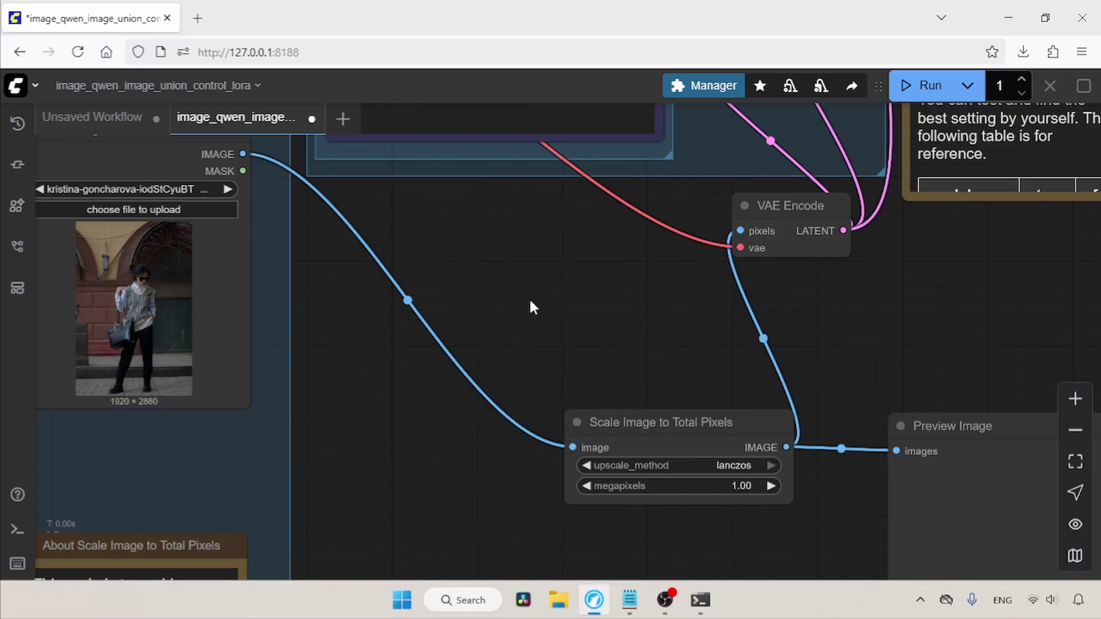
Try an OpenPose Pose node between the Load Image and Scale Image to Total Pixels nodes, and remove it.
{"action": "double_click", "coordinate": [492, 279]}
{"action": "type", "text": "op"}
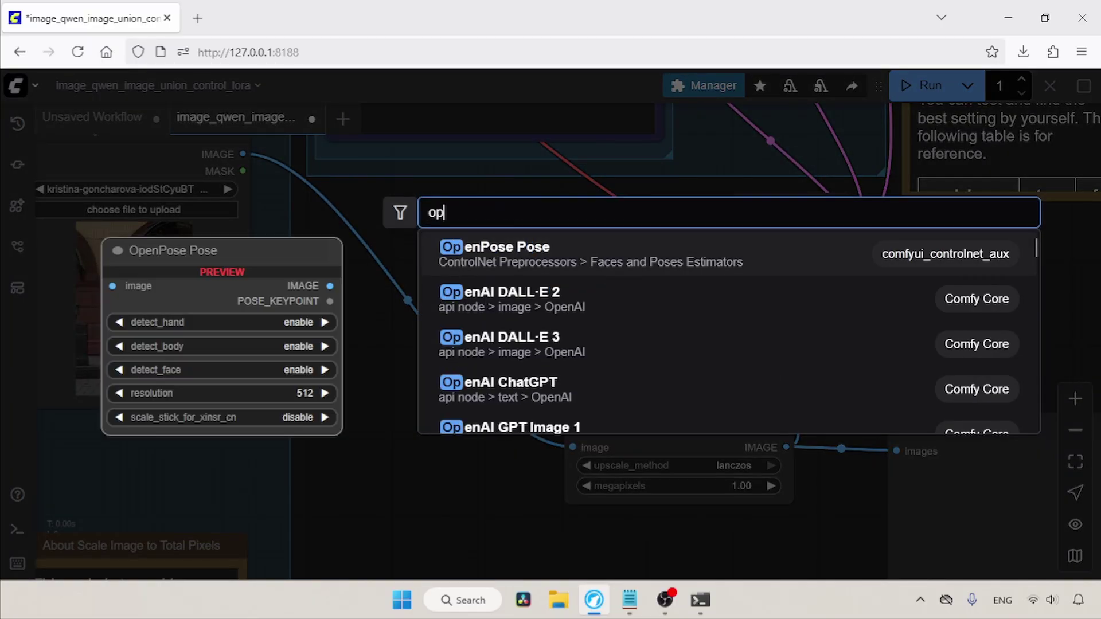
{"action": "type", "text": "enp"}
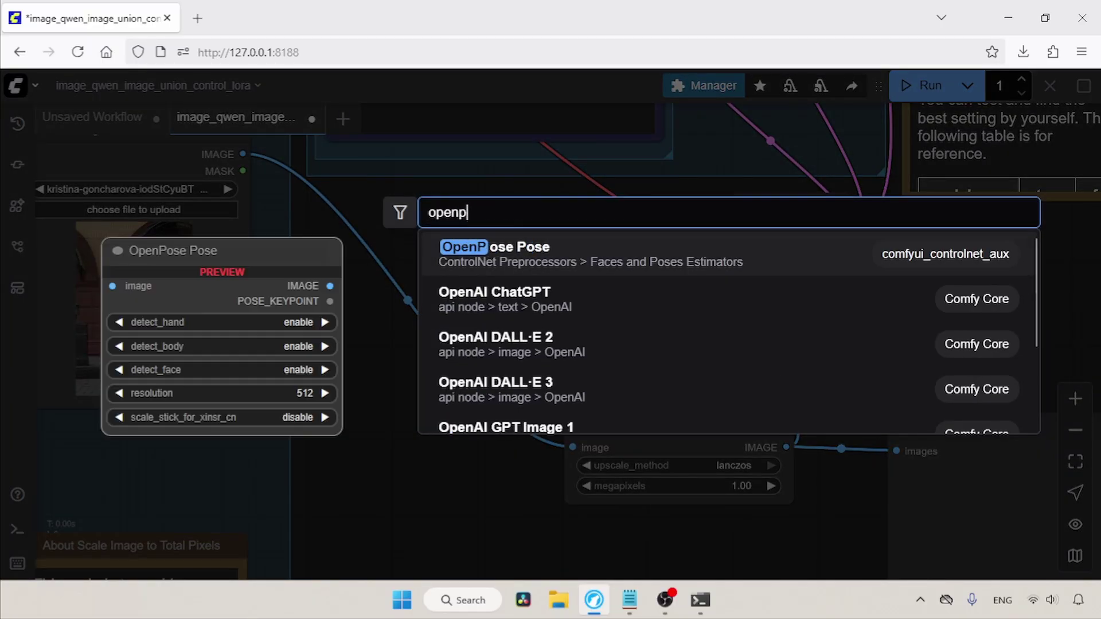
{"action": "left_click", "coordinate": [533, 255]}
{"action": "left_click_drag", "start_coordinate": [636, 281], "coordinate": [455, 256]}
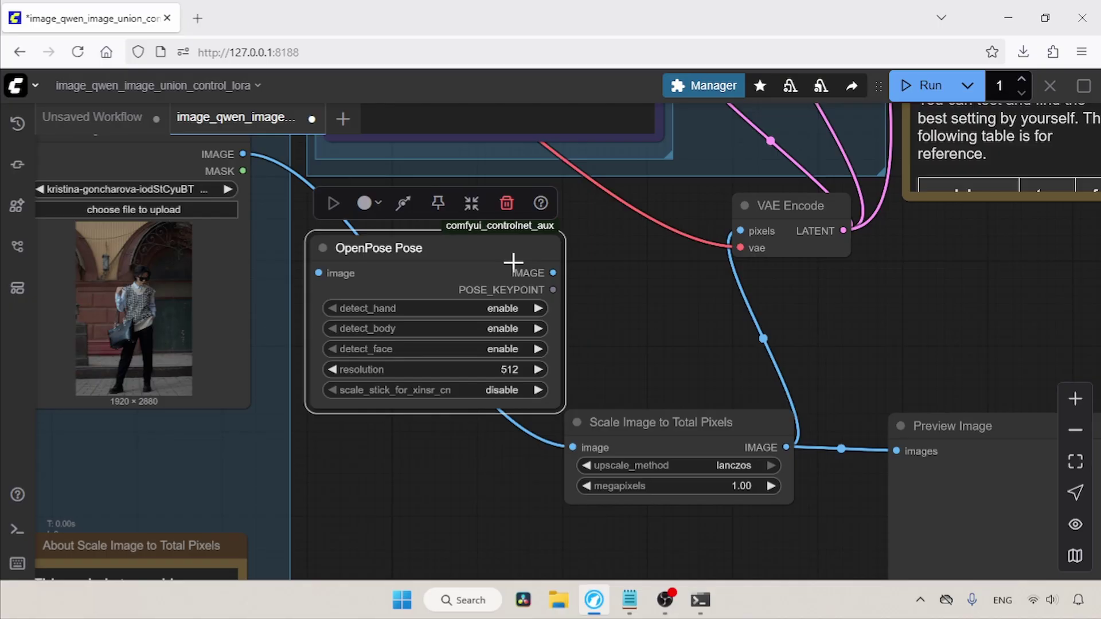
{"action": "key", "text": "Delete"}
Add a DWPose Estimator node and place it between the Load Image and Scale Image to Total Pixels nodes.
{"action": "double_click", "coordinate": [506, 266]}
{"action": "type", "text": "dw p"}
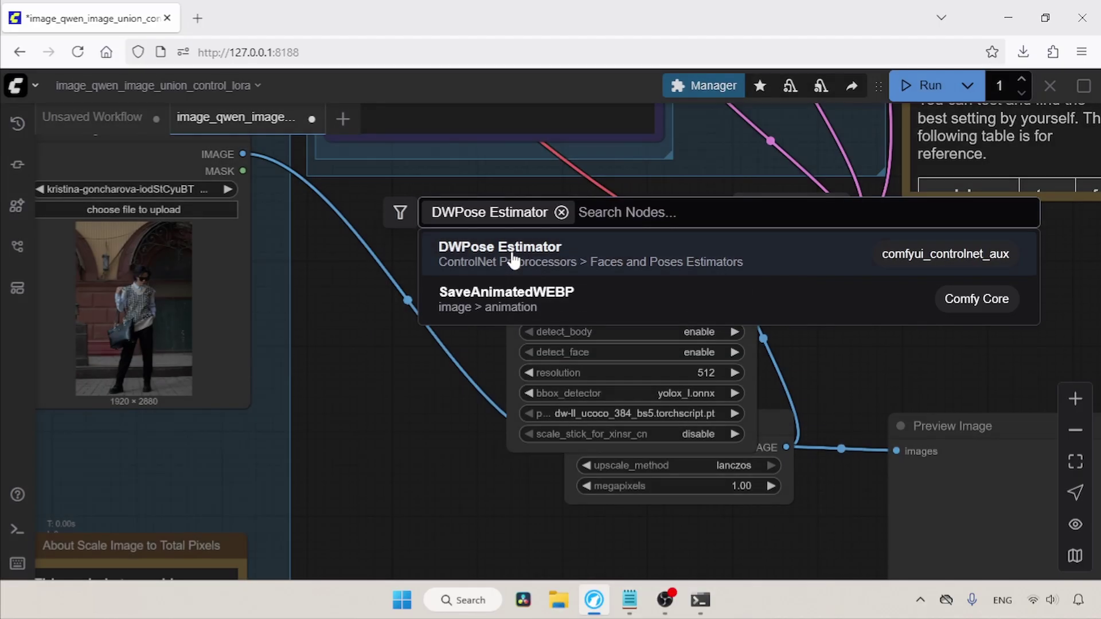
{"action": "left_click", "coordinate": [512, 257]}
{"action": "left_click_drag", "start_coordinate": [648, 270], "coordinate": [440, 251]}
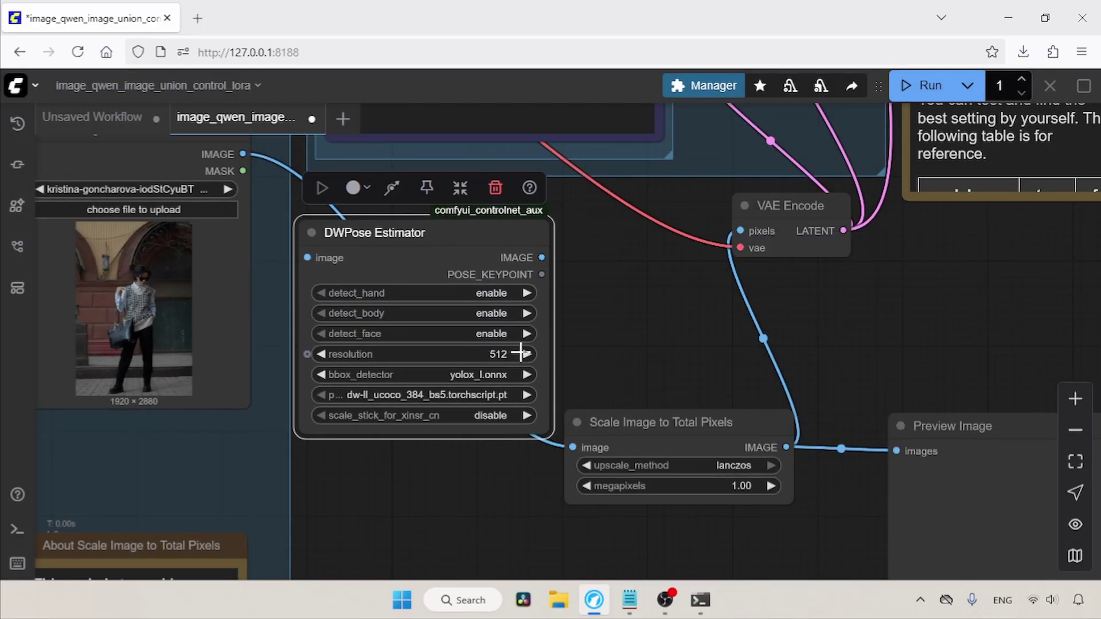
{"action": "left_click_drag", "start_coordinate": [619, 370], "coordinate": [708, 419]}
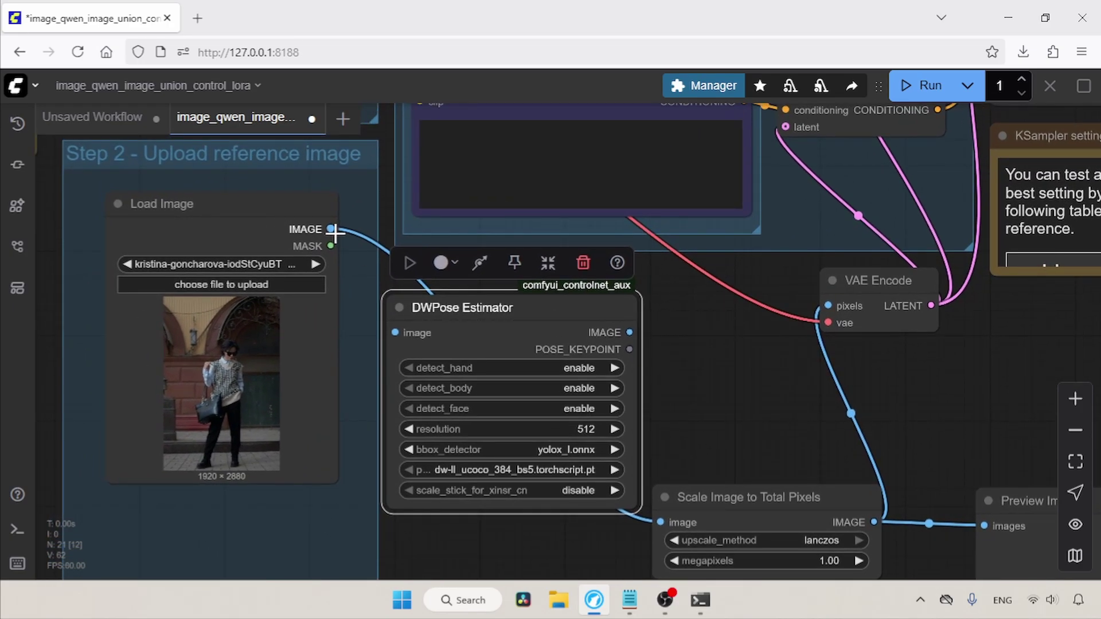
Connect the Load Image output to the DWPose Estimator's image input and its image output to Scale Image to Total Pixels.
{"action": "left_click_drag", "start_coordinate": [332, 230], "coordinate": [395, 333]}
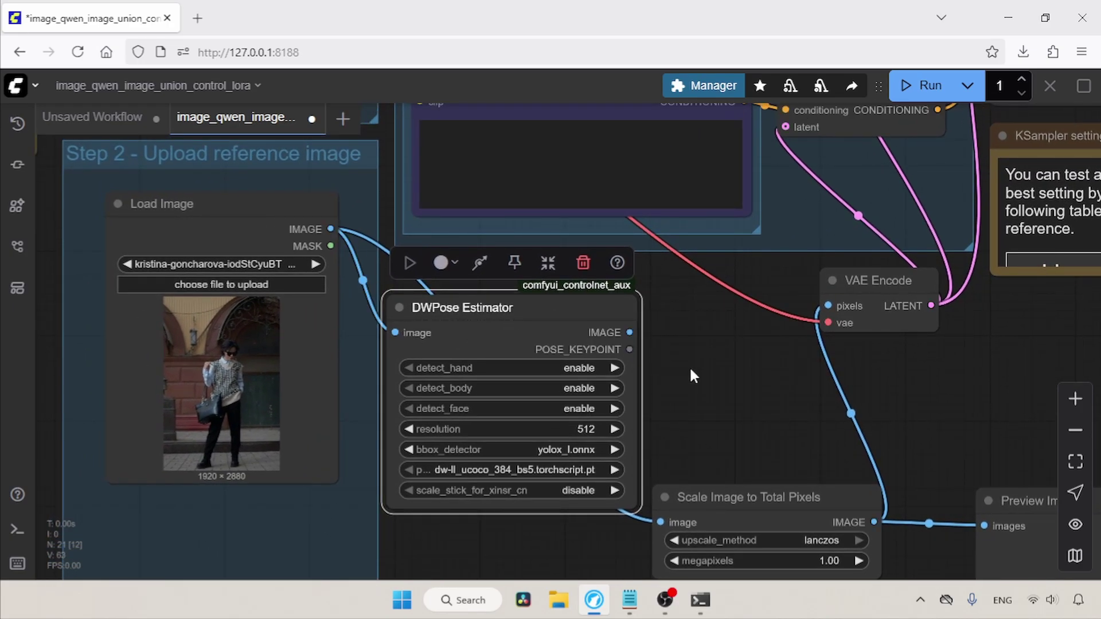
{"action": "left_click_drag", "start_coordinate": [694, 376], "coordinate": [638, 307]}
{"action": "left_click_drag", "start_coordinate": [587, 276], "coordinate": [652, 461]}
{"action": "left_click_drag", "start_coordinate": [718, 441], "coordinate": [740, 445]}
{"action": "left_click", "coordinate": [679, 334]}
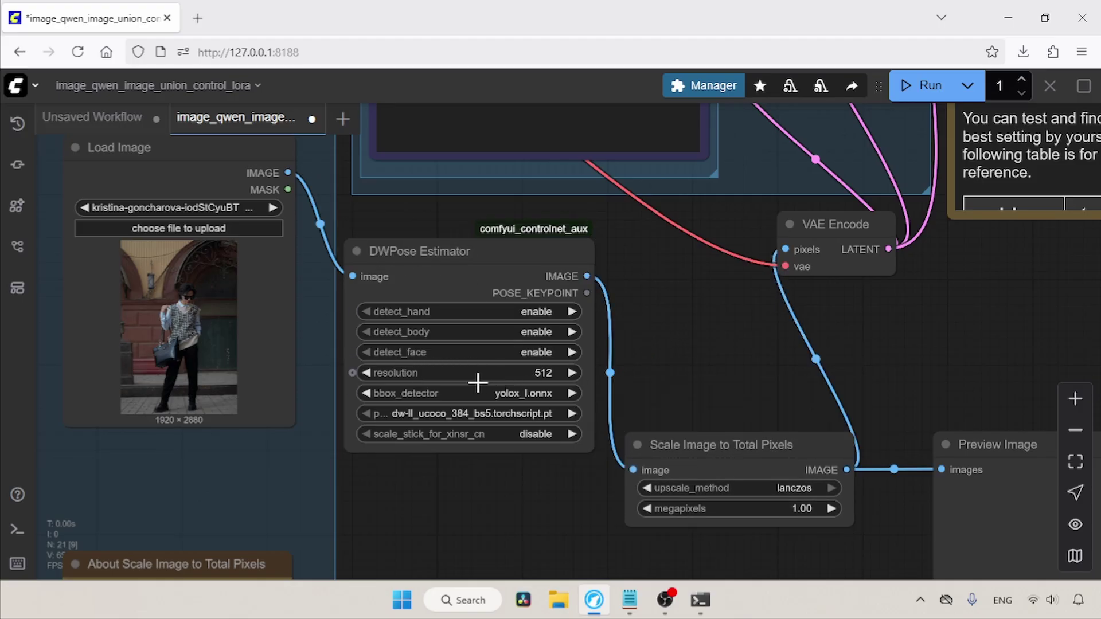
Set the DWPose Estimator node's resolution to 1024.
{"action": "left_click", "coordinate": [534, 371]}
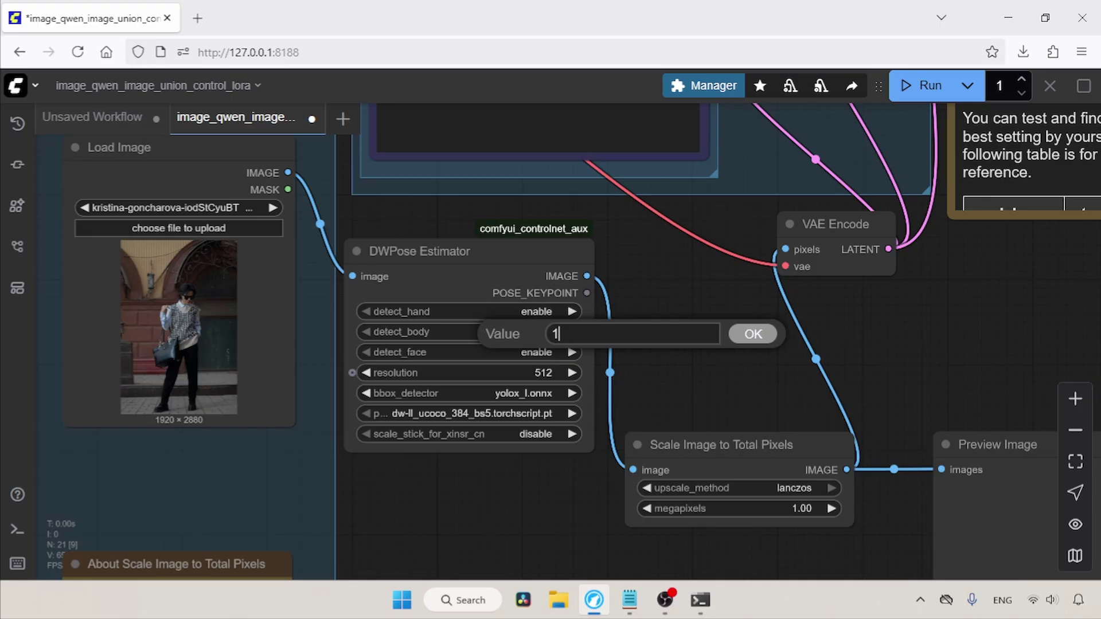
{"action": "type", "text": "1024"}
{"action": "key", "text": "Return"}
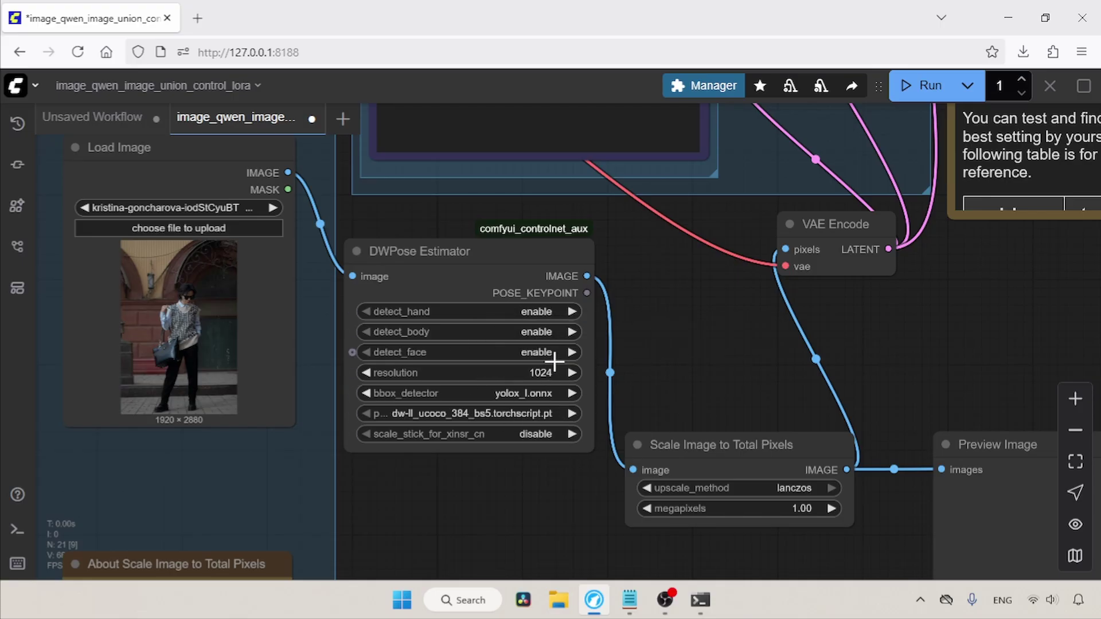
Examine the image path from DWPose Estimator through Scale Image to Total Pixels and VAE Encode to the ReferenceLatent nodes.
{"action": "left_click_drag", "start_coordinate": [679, 275], "coordinate": [621, 295]}
{"action": "left_click", "coordinate": [504, 302]}
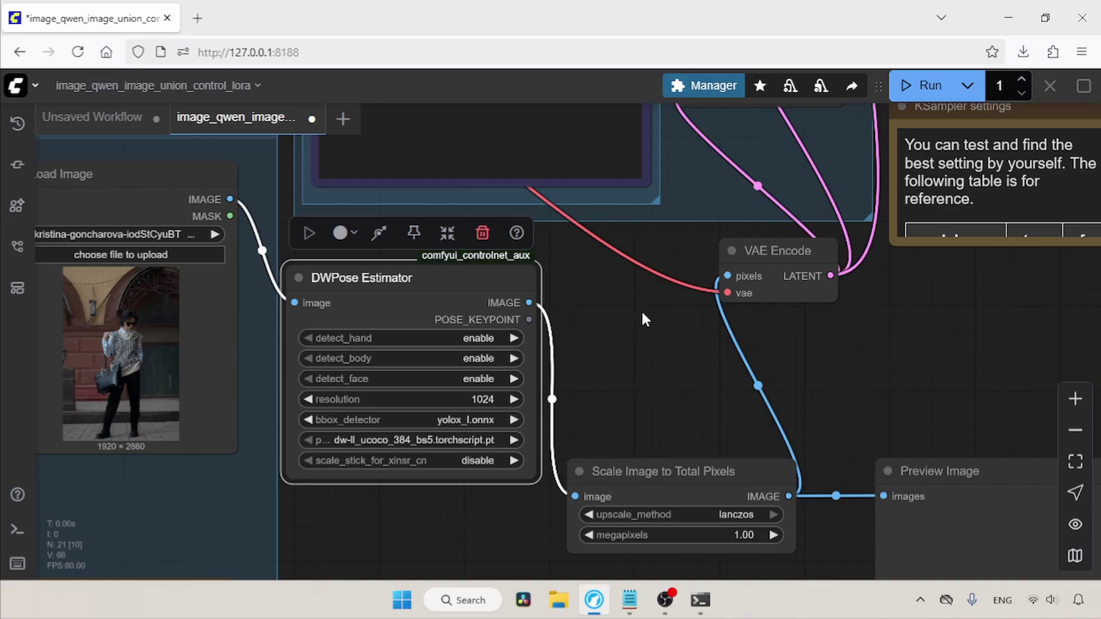
{"action": "scroll", "coordinate": [639, 361], "scroll_direction": "down", "scroll_amount": 2}
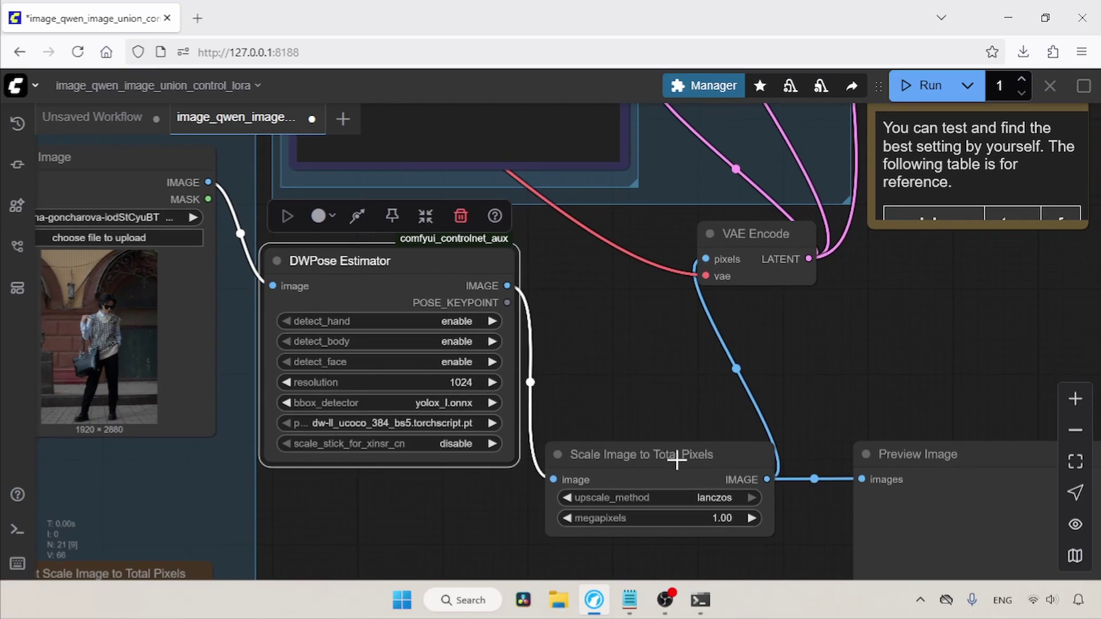
{"action": "left_click", "coordinate": [677, 459]}
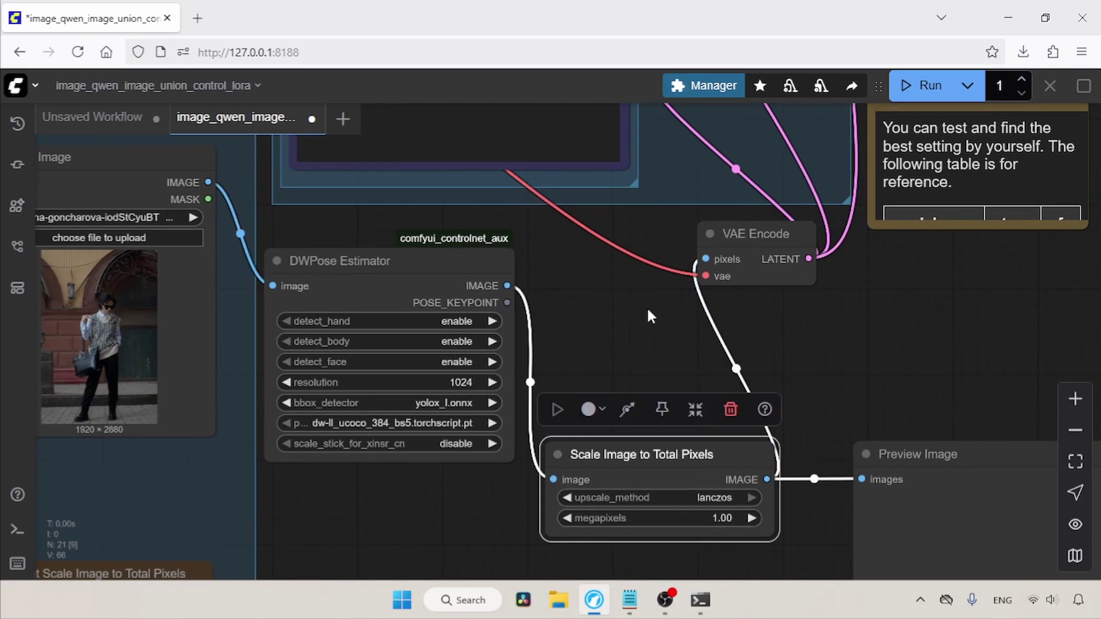
{"action": "scroll", "coordinate": [649, 315], "scroll_direction": "up", "scroll_amount": 3}
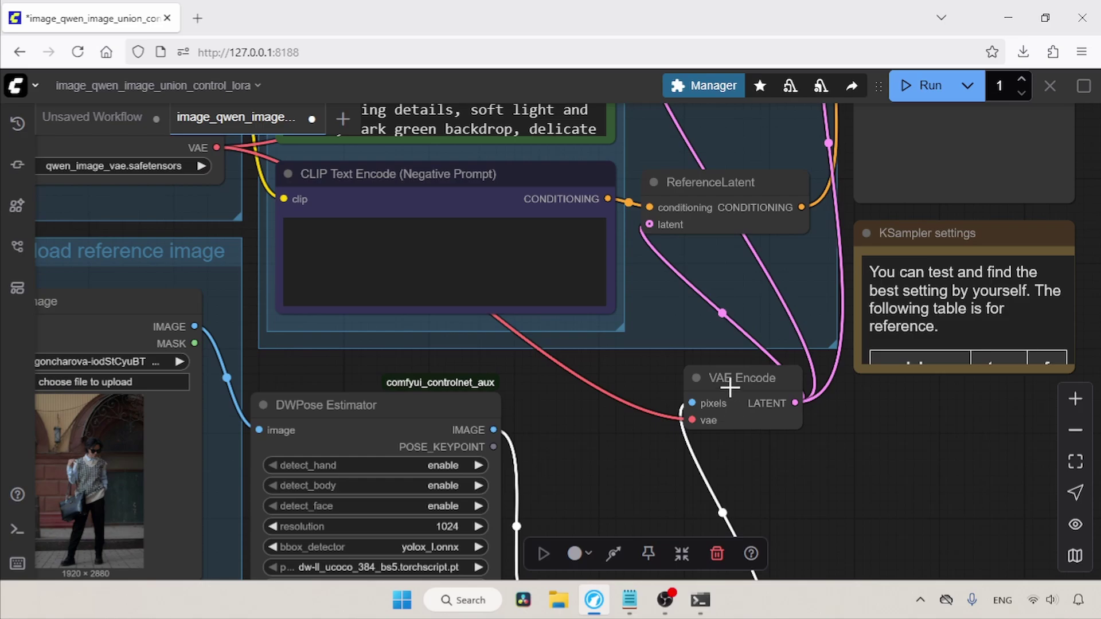
{"action": "left_click", "coordinate": [729, 389]}
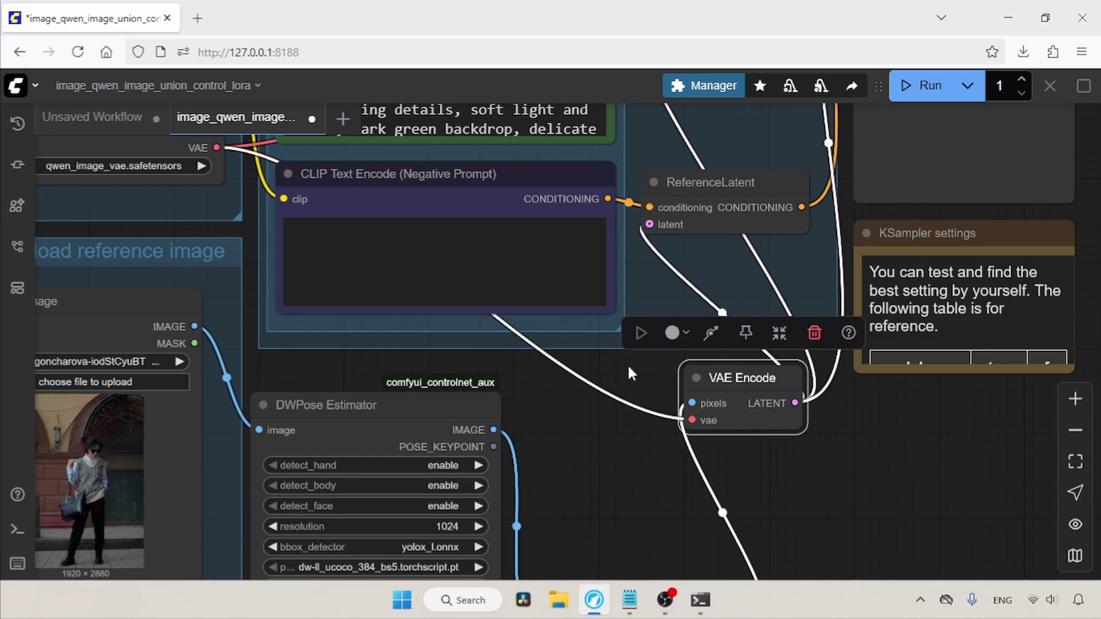
{"action": "left_click_drag", "start_coordinate": [629, 367], "coordinate": [617, 531]}
{"action": "left_click_drag", "start_coordinate": [720, 289], "coordinate": [724, 309]}
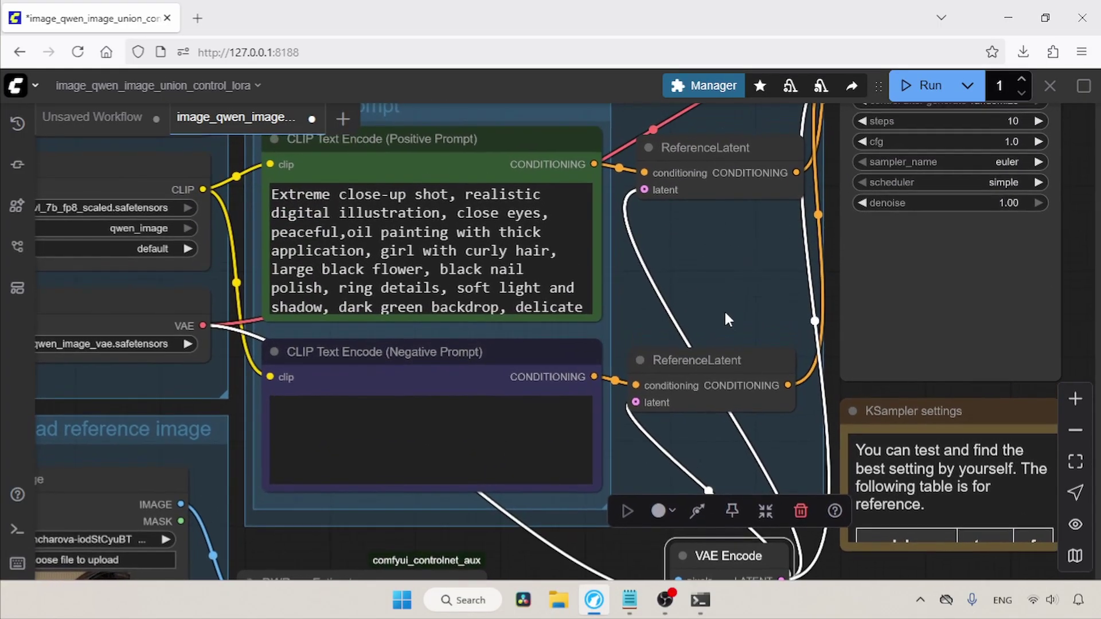
{"action": "scroll", "coordinate": [727, 253], "scroll_direction": "up", "scroll_amount": 2}
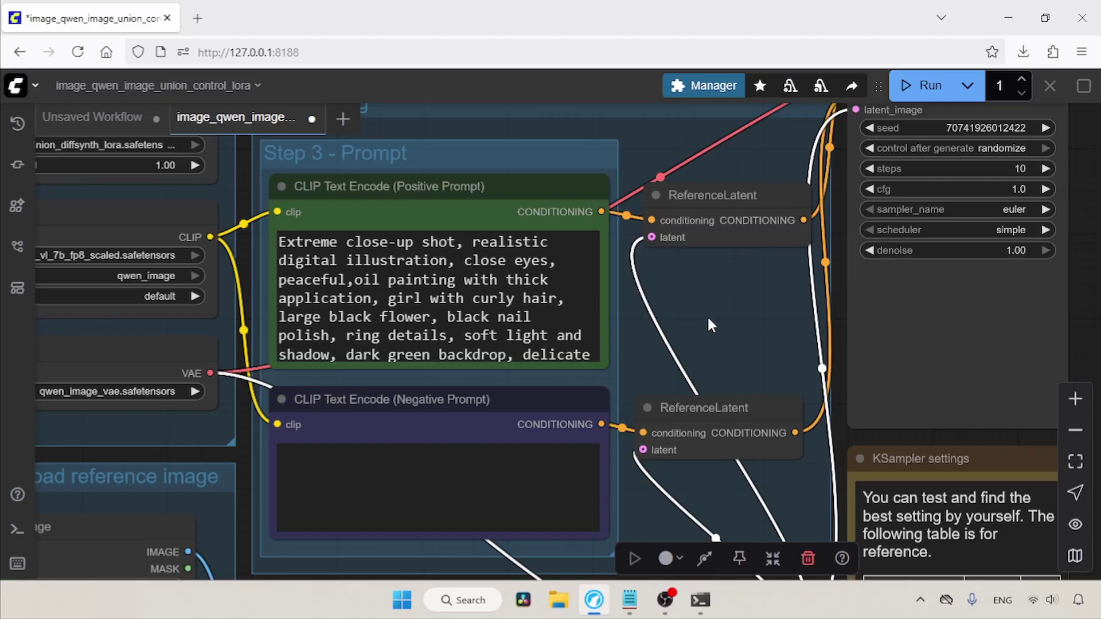
Replace the positive prompt with the Single Pose example "a man standing on a tip of a boat" copied from Examples.txt in Notepad.
{"action": "left_click_drag", "start_coordinate": [675, 276], "coordinate": [717, 337]}
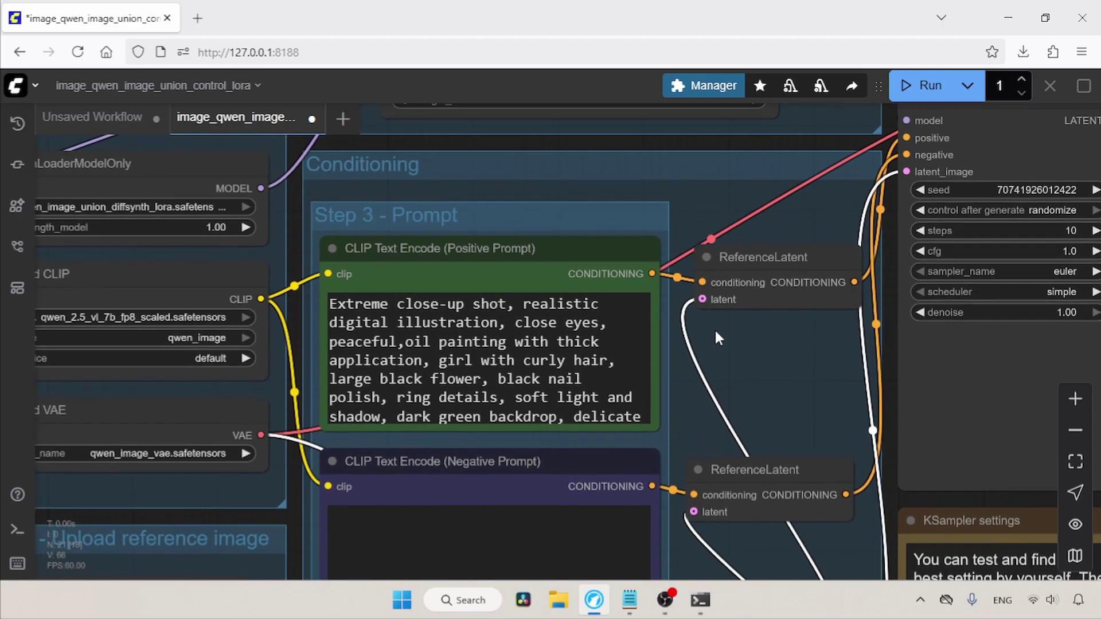
{"action": "left_click", "coordinate": [408, 326]}
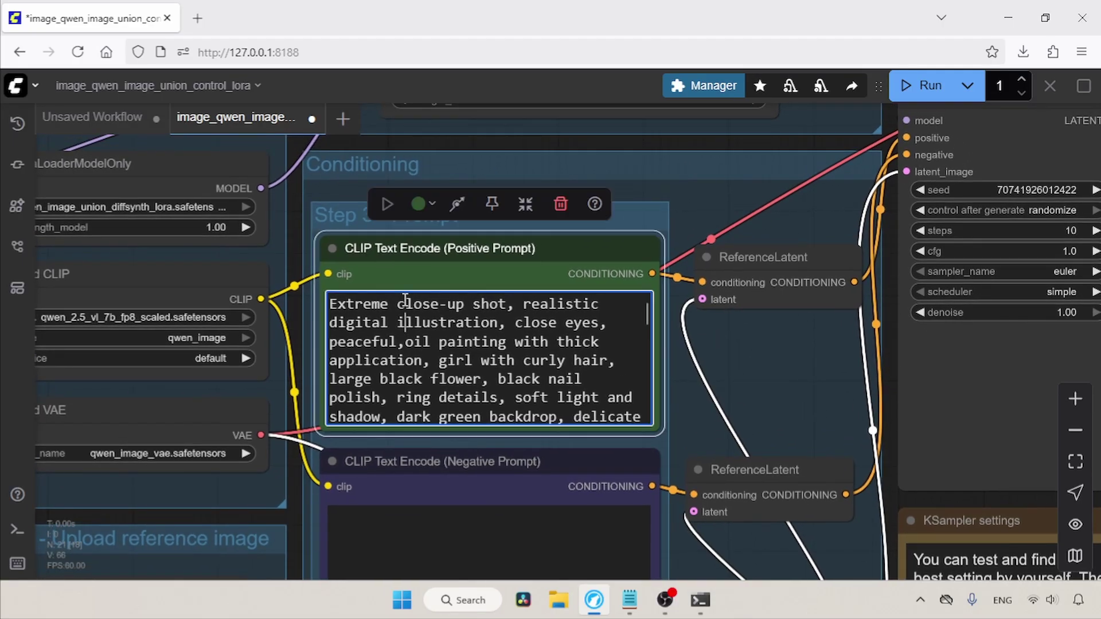
{"action": "left_click", "coordinate": [630, 600]}
{"action": "left_click", "coordinate": [412, 93]}
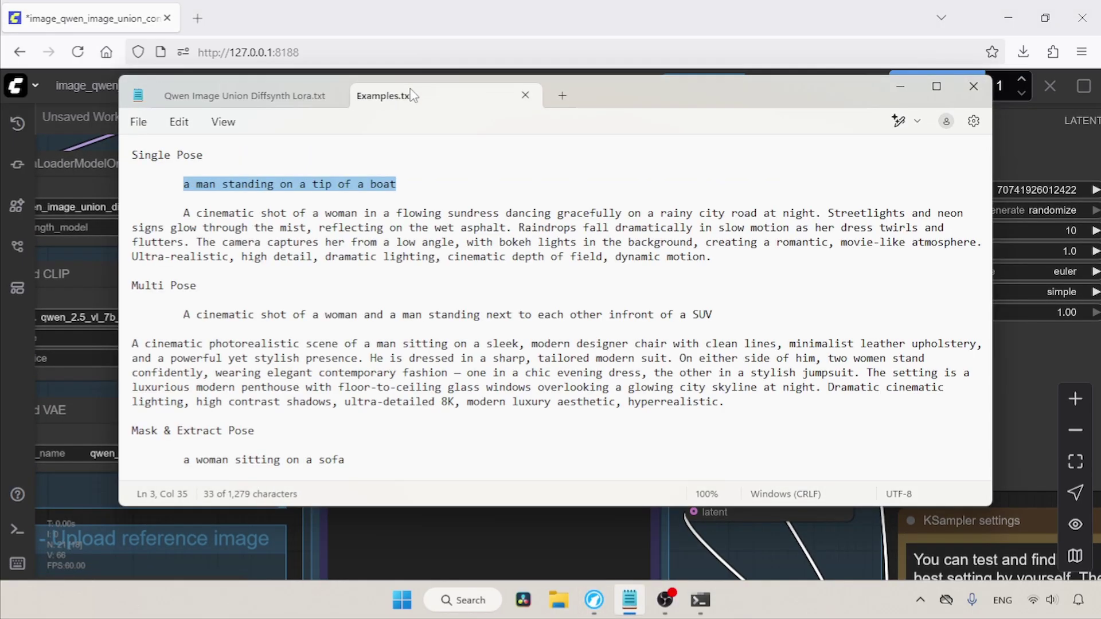
{"action": "left_click_drag", "start_coordinate": [420, 183], "coordinate": [164, 186]}
{"action": "key", "text": "ctrl+c"}
{"action": "key", "text": "alt+Tab"}
{"action": "left_click", "coordinate": [405, 322]}
{"action": "key", "text": "ctrl+a"}
{"action": "key", "text": "ctrl+v"}
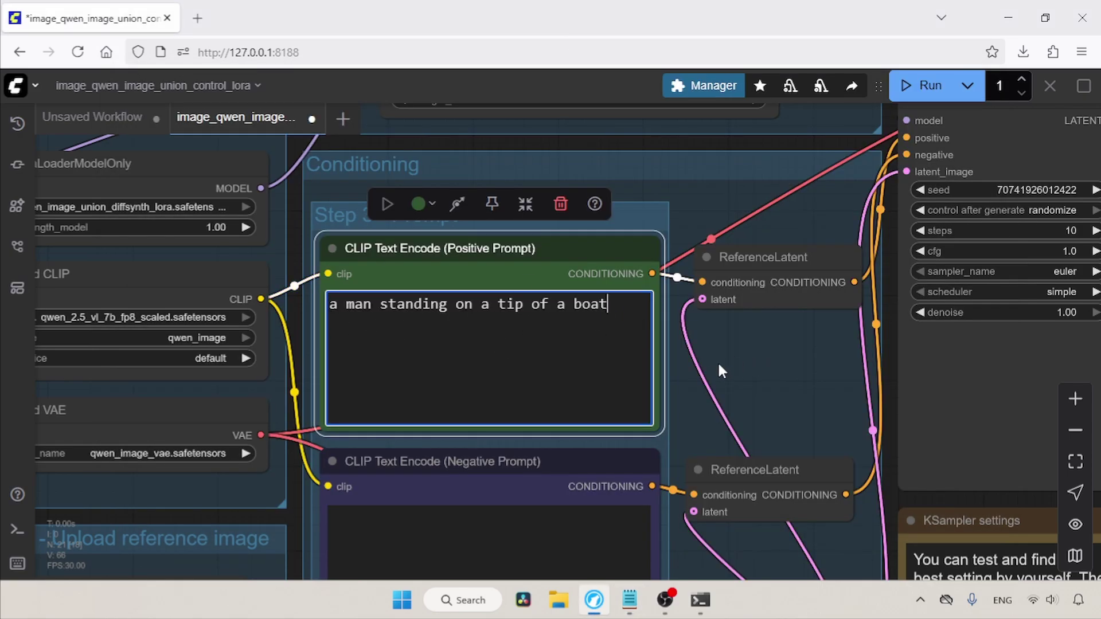
Add an Image Comparer (rgthree) node above Save Image and connect VAE Decode's image output to its image_a input.
{"action": "left_click_drag", "start_coordinate": [743, 374], "coordinate": [544, 375]}
{"action": "left_click_drag", "start_coordinate": [632, 394], "coordinate": [220, 545]}
{"action": "left_click_drag", "start_coordinate": [659, 238], "coordinate": [537, 294]}
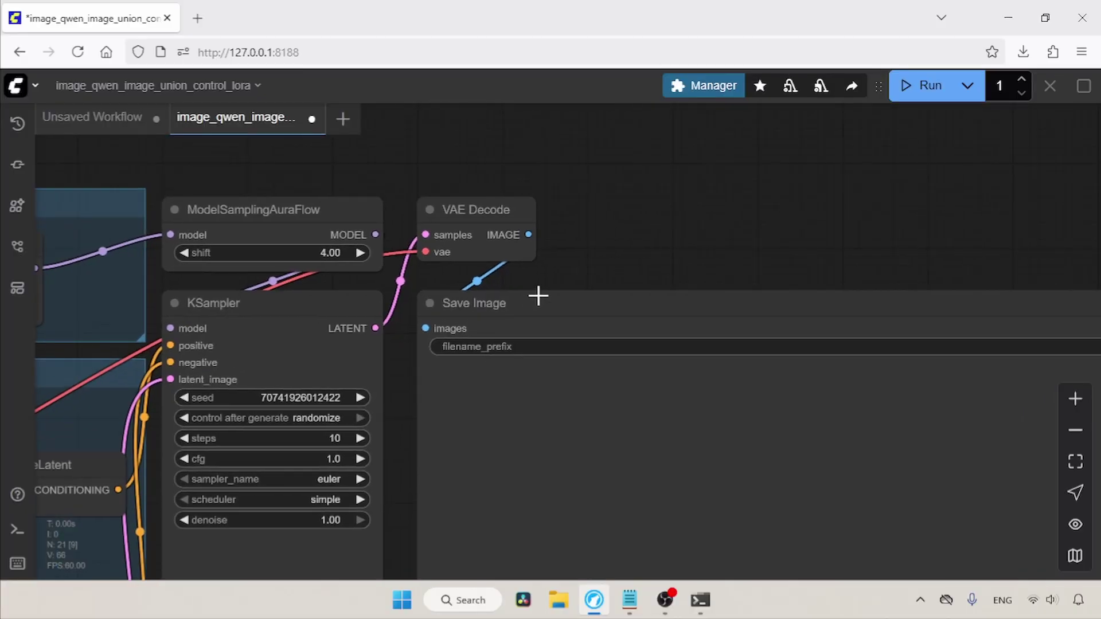
{"action": "left_click", "coordinate": [1074, 429]}
{"action": "left_click_drag", "start_coordinate": [703, 498], "coordinate": [710, 504]}
{"action": "left_click_drag", "start_coordinate": [746, 258], "coordinate": [656, 307]}
{"action": "left_click", "coordinate": [1075, 398]}
{"action": "left_click_drag", "start_coordinate": [720, 229], "coordinate": [657, 250]}
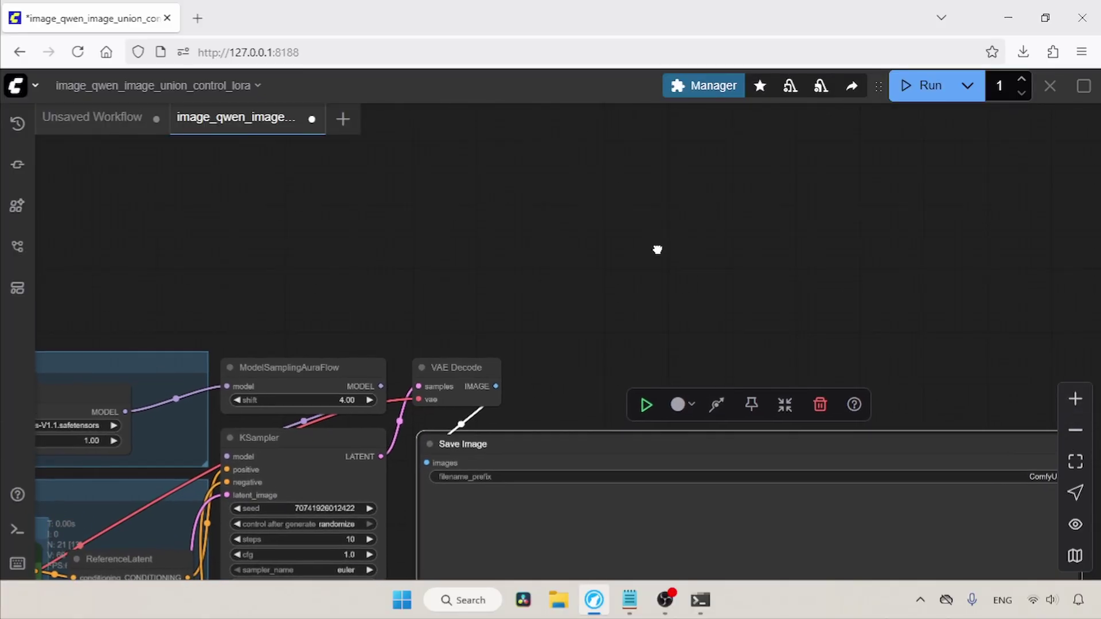
{"action": "double_click", "coordinate": [634, 232]}
{"action": "type", "text": "image compar"}
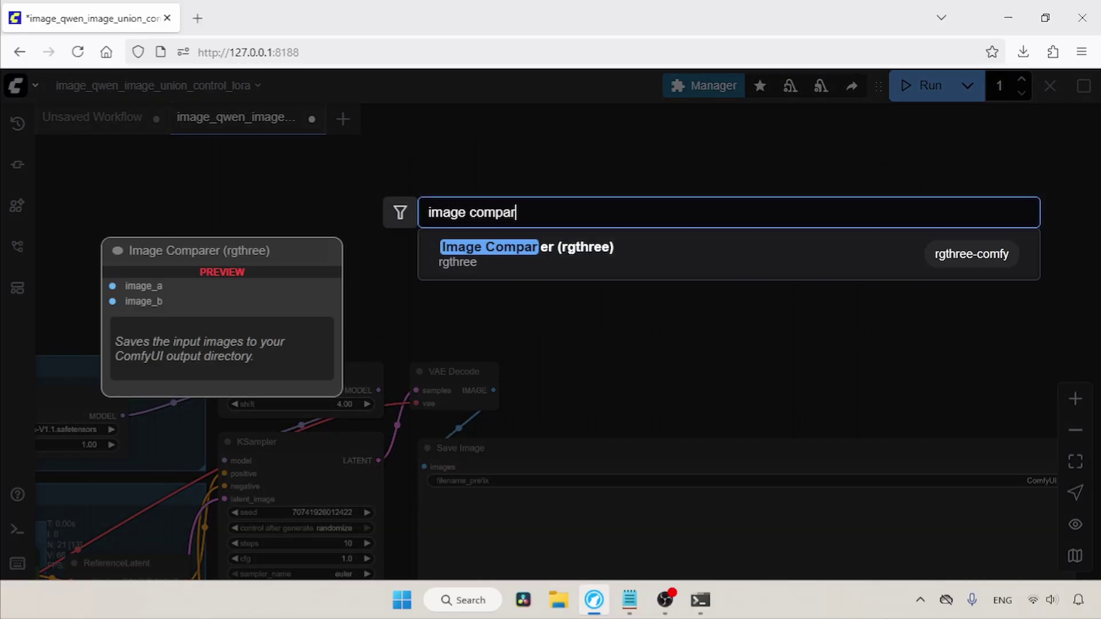
{"action": "left_click", "coordinate": [611, 256]}
{"action": "left_click_drag", "start_coordinate": [715, 237], "coordinate": [698, 229]}
{"action": "left_click", "coordinate": [760, 240]}
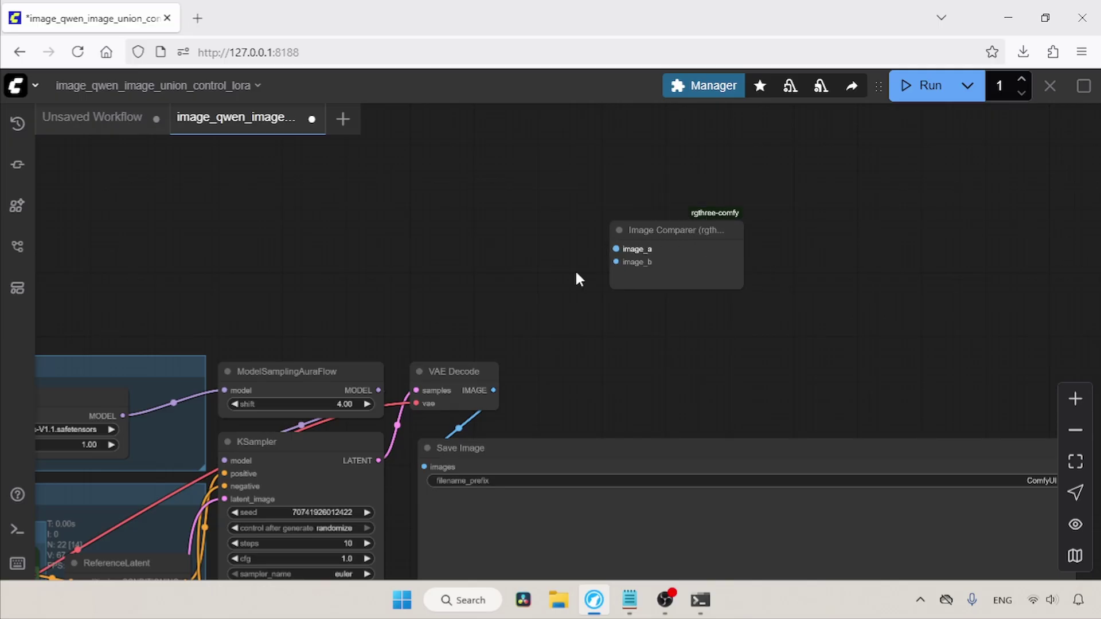
{"action": "left_click_drag", "start_coordinate": [491, 391], "coordinate": [621, 254]}
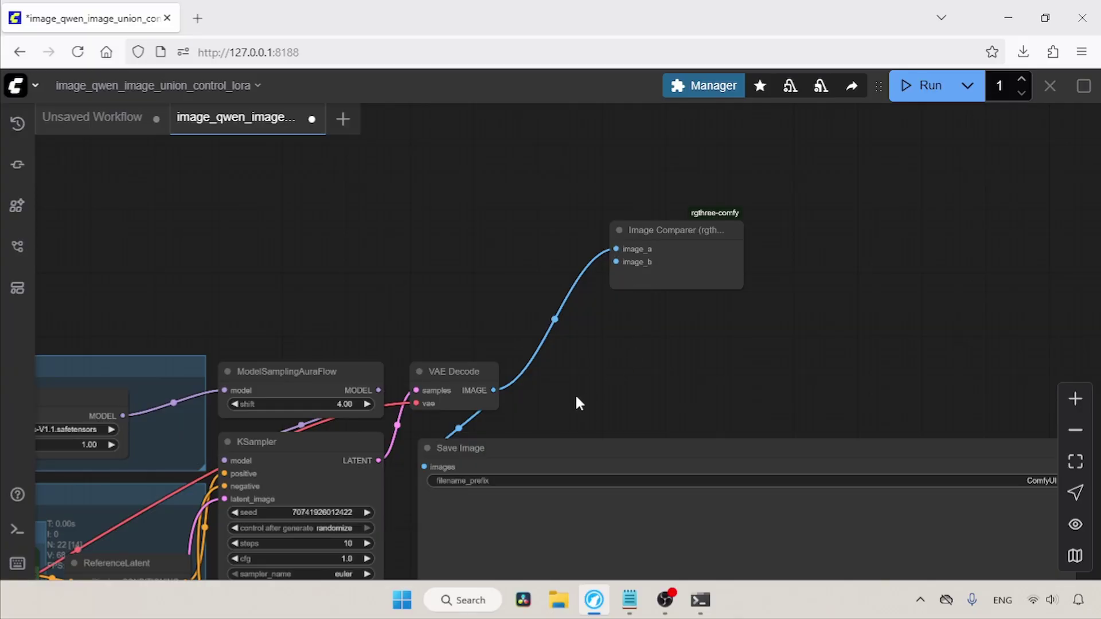
Add a SetNode above Preview Image and connect the image output of Scale Image to Total Pixels to it.
{"action": "left_click_drag", "start_coordinate": [575, 398], "coordinate": [649, 291]}
{"action": "left_click_drag", "start_coordinate": [485, 504], "coordinate": [680, 230]}
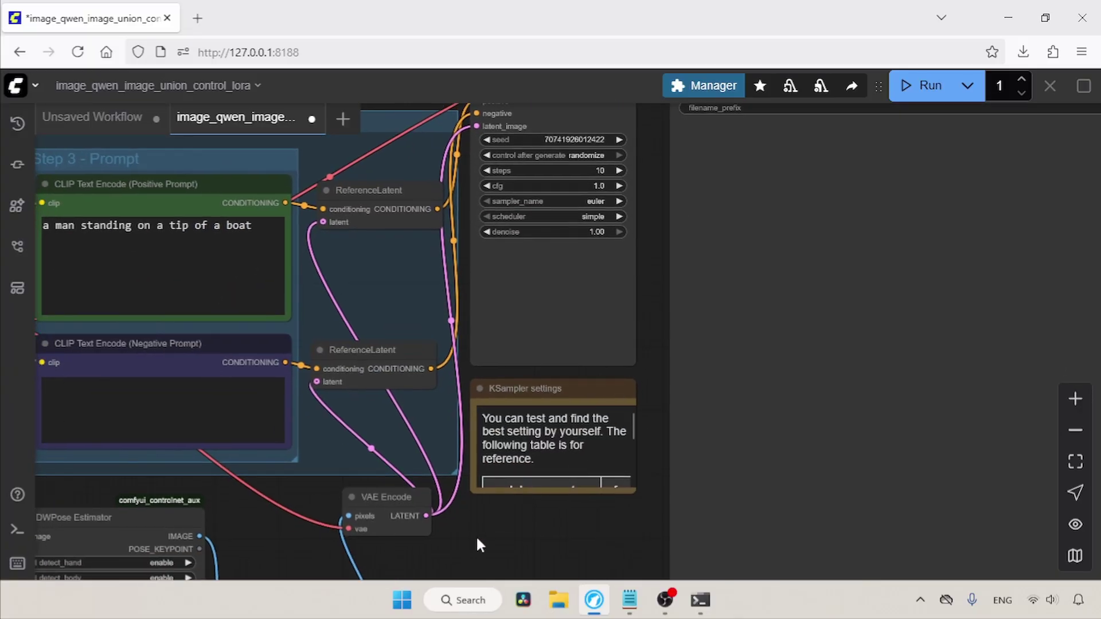
{"action": "left_click_drag", "start_coordinate": [492, 523], "coordinate": [639, 285]}
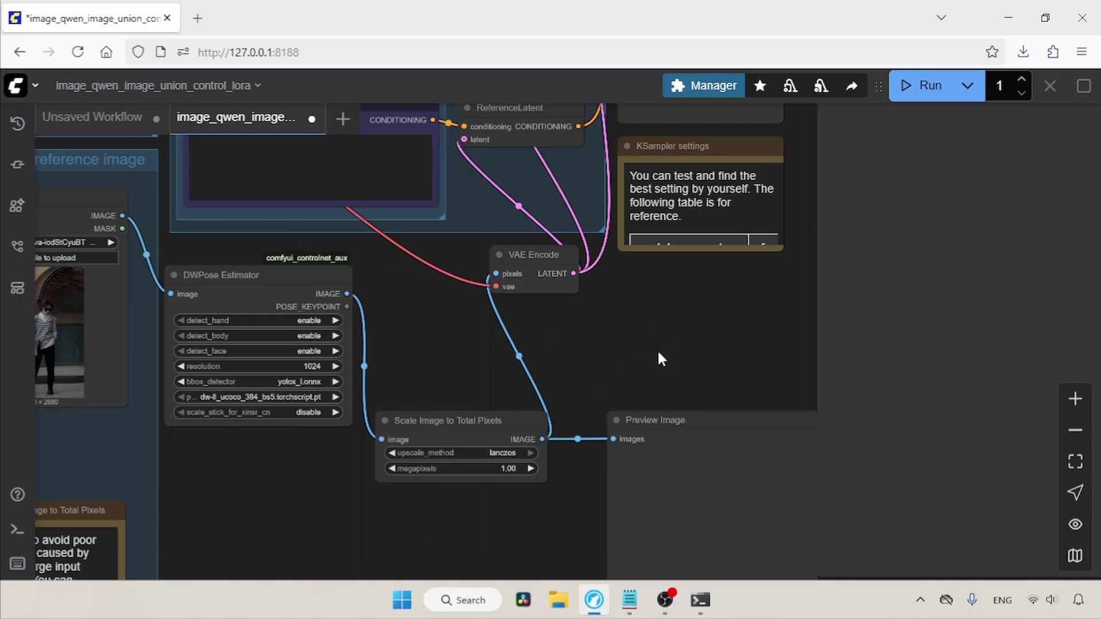
{"action": "scroll", "coordinate": [1092, 448], "scroll_direction": "down", "scroll_amount": 4}
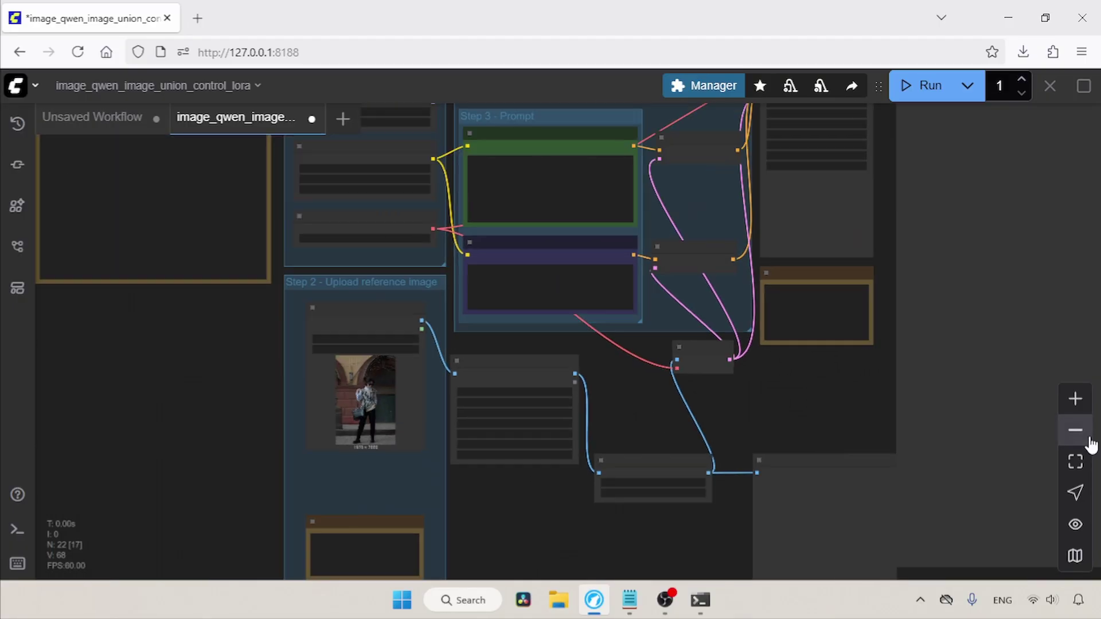
{"action": "left_click_drag", "start_coordinate": [836, 401], "coordinate": [589, 575]}
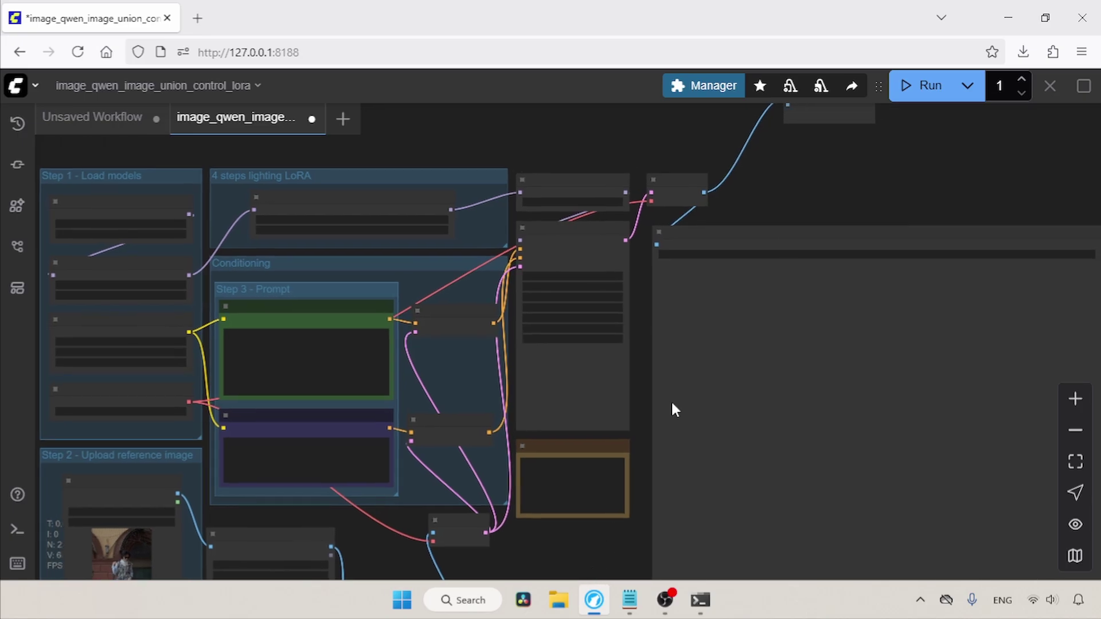
{"action": "left_click_drag", "start_coordinate": [798, 175], "coordinate": [798, 146]}
{"action": "left_click_drag", "start_coordinate": [574, 525], "coordinate": [706, 337]}
{"action": "left_click", "coordinate": [1076, 404]}
{"action": "left_click", "coordinate": [1076, 406]}
{"action": "left_click", "coordinate": [1072, 404]}
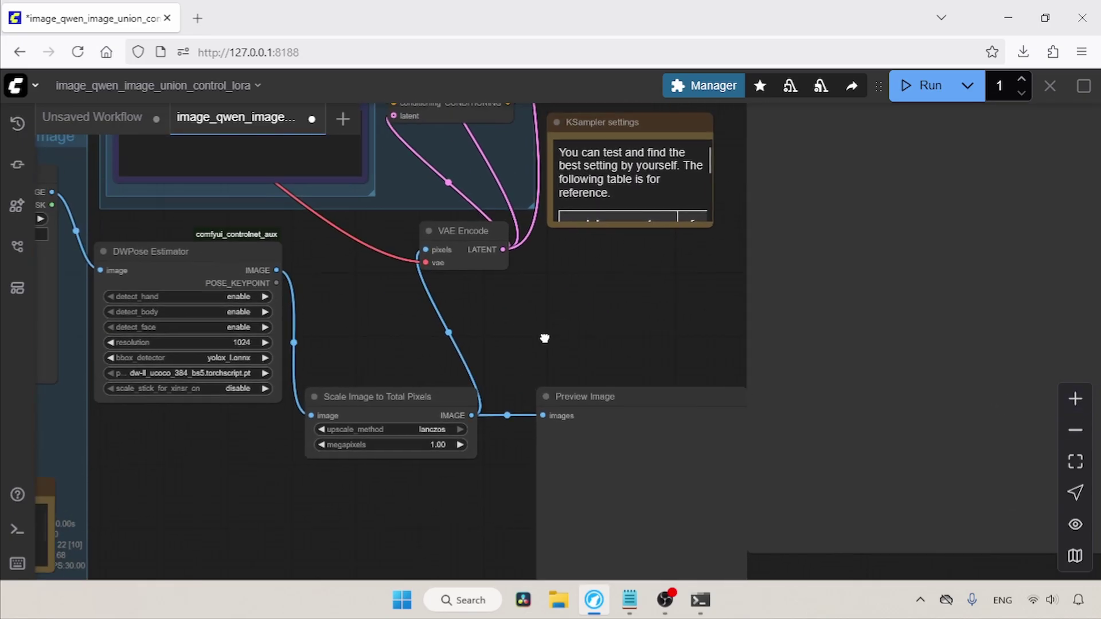
{"action": "left_click", "coordinate": [1068, 404]}
{"action": "scroll", "coordinate": [637, 332], "scroll_direction": "left", "scroll_amount": 3}
{"action": "scroll", "coordinate": [636, 332], "scroll_direction": "up", "scroll_amount": 1}
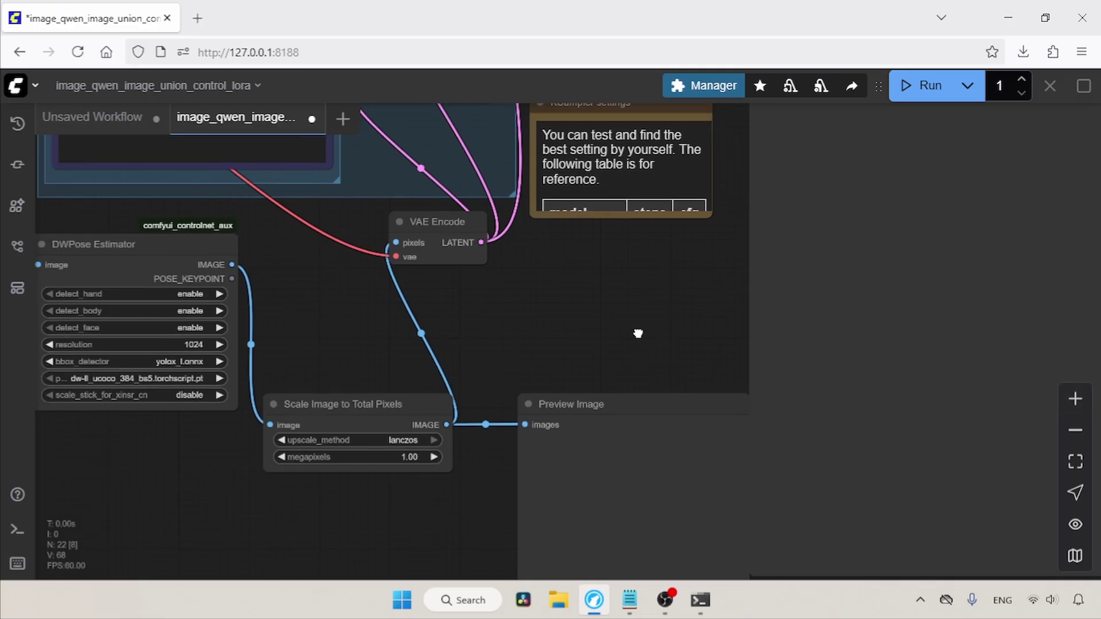
{"action": "double_click", "coordinate": [637, 350]}
{"action": "type", "text": "setnode"}
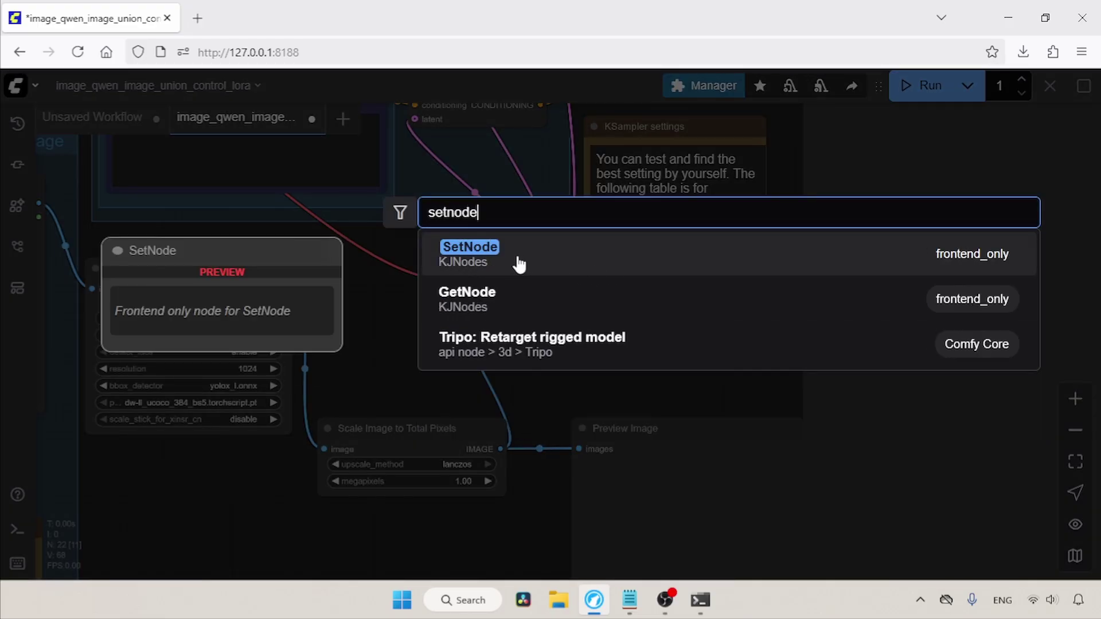
{"action": "left_click", "coordinate": [519, 264]}
{"action": "left_click_drag", "start_coordinate": [711, 346], "coordinate": [626, 361]}
{"action": "left_click_drag", "start_coordinate": [740, 367], "coordinate": [807, 368]}
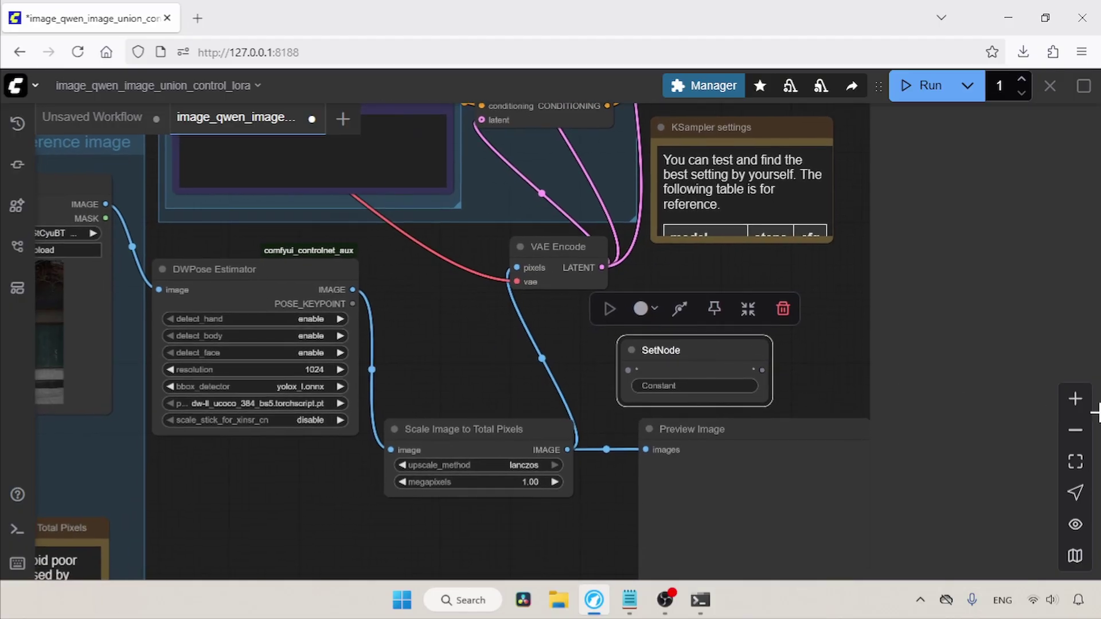
{"action": "left_click", "coordinate": [1075, 399]}
{"action": "left_click", "coordinate": [1075, 399]}
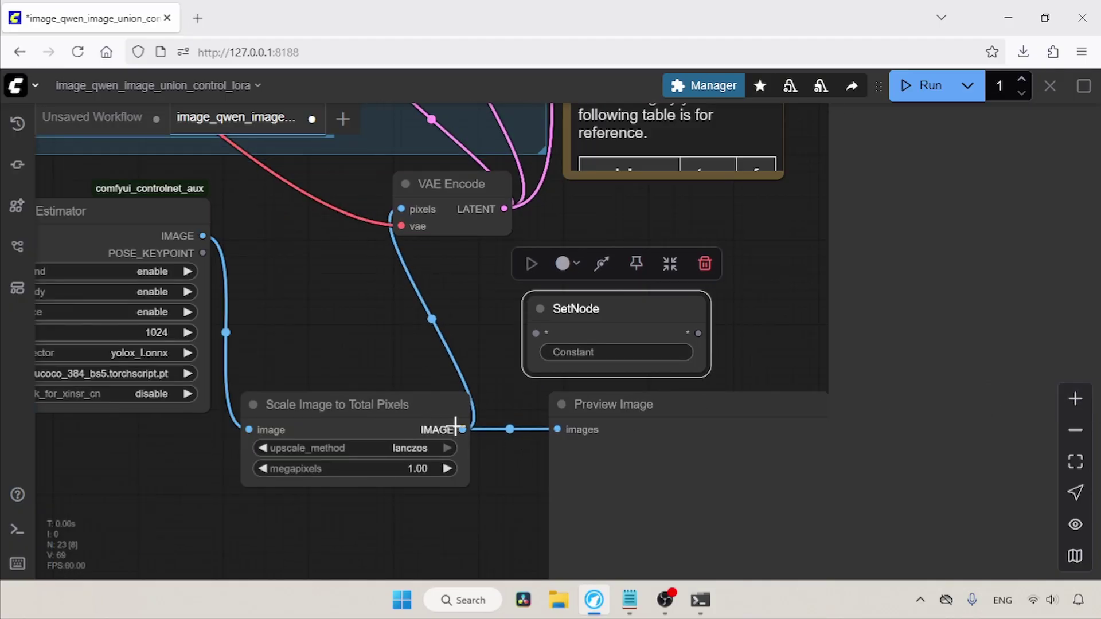
{"action": "left_click_drag", "start_coordinate": [463, 428], "coordinate": [536, 333]}
Set the SetNode's constant to pose_extract and collapse the node.
{"action": "left_click", "coordinate": [660, 350]}
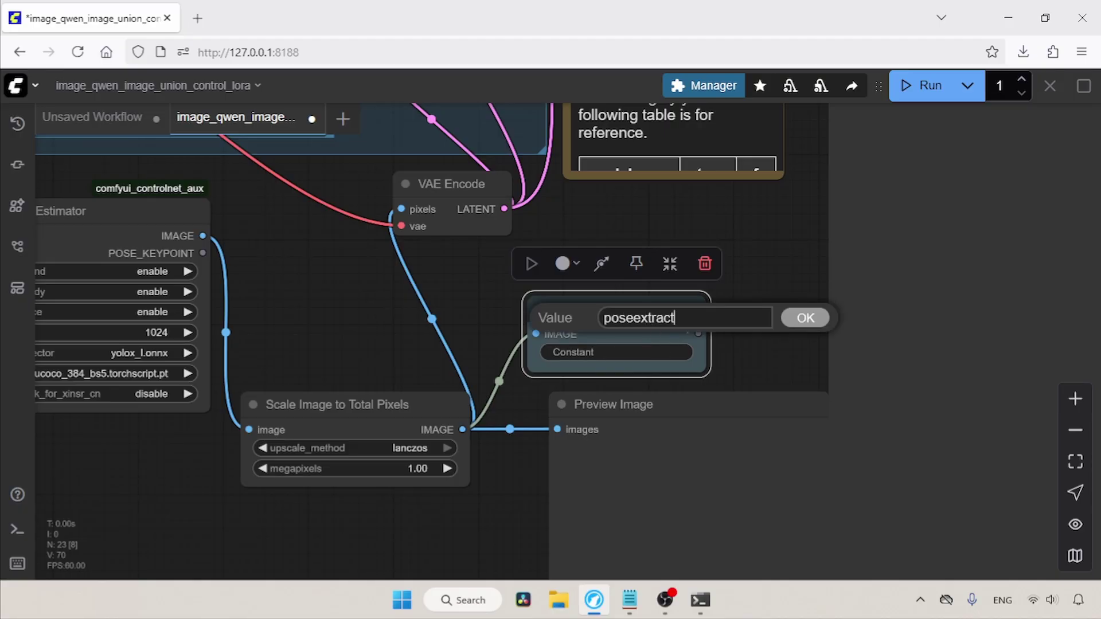
{"action": "type", "text": "_"}
{"action": "key", "text": "Return"}
{"action": "left_click", "coordinate": [777, 325]}
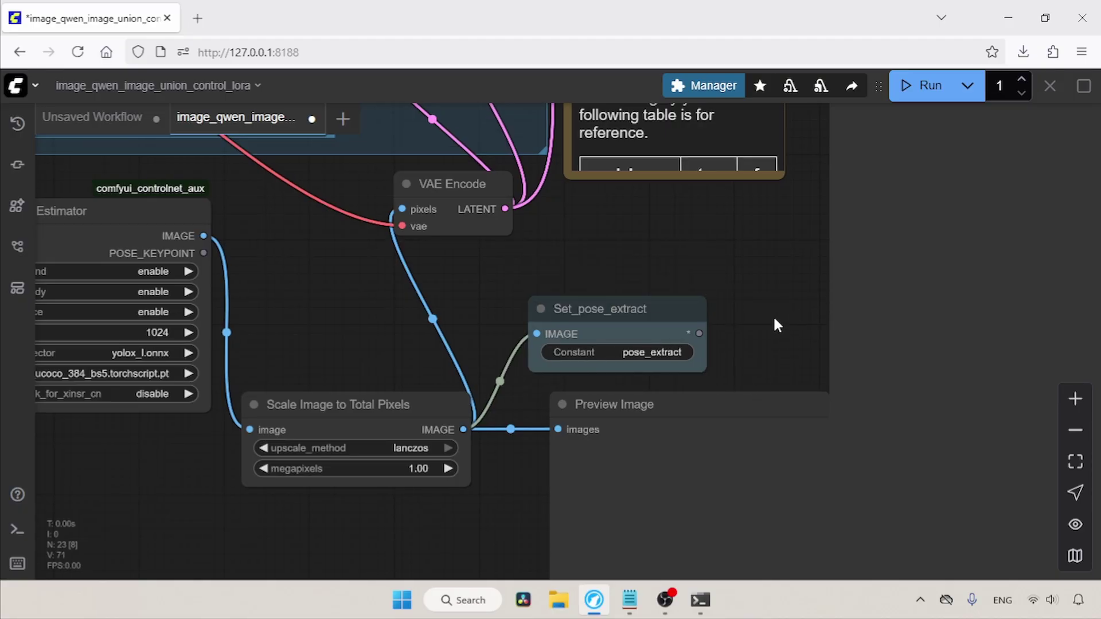
{"action": "left_click", "coordinate": [542, 309]}
Add a GetNode beside the Image Comparer and set its constant to pose_extract.
{"action": "scroll", "coordinate": [686, 338], "scroll_direction": "up", "scroll_amount": 10}
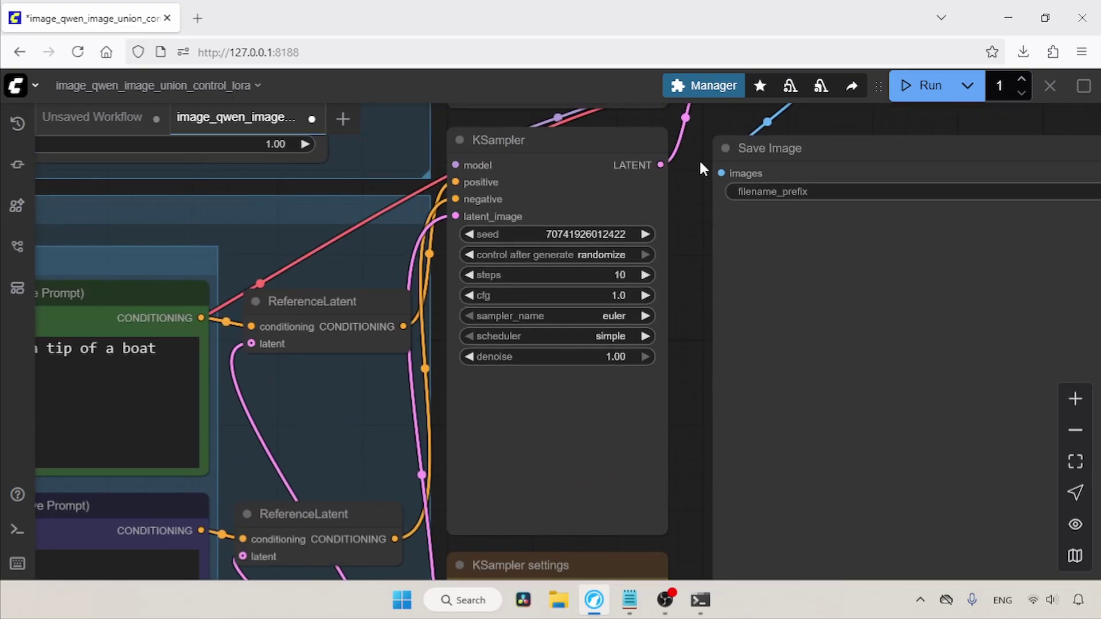
{"action": "left_click_drag", "start_coordinate": [700, 163], "coordinate": [595, 461]}
{"action": "left_click_drag", "start_coordinate": [879, 248], "coordinate": [754, 382]}
{"action": "double_click", "coordinate": [504, 245]}
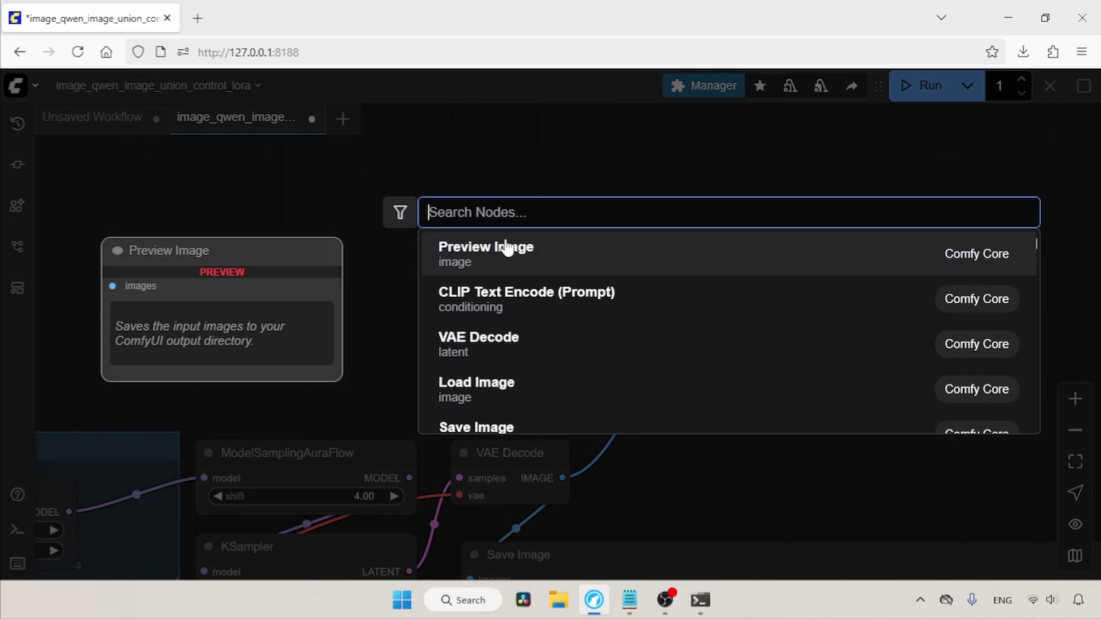
{"action": "type", "text": "getnode"}
{"action": "left_click", "coordinate": [559, 255]}
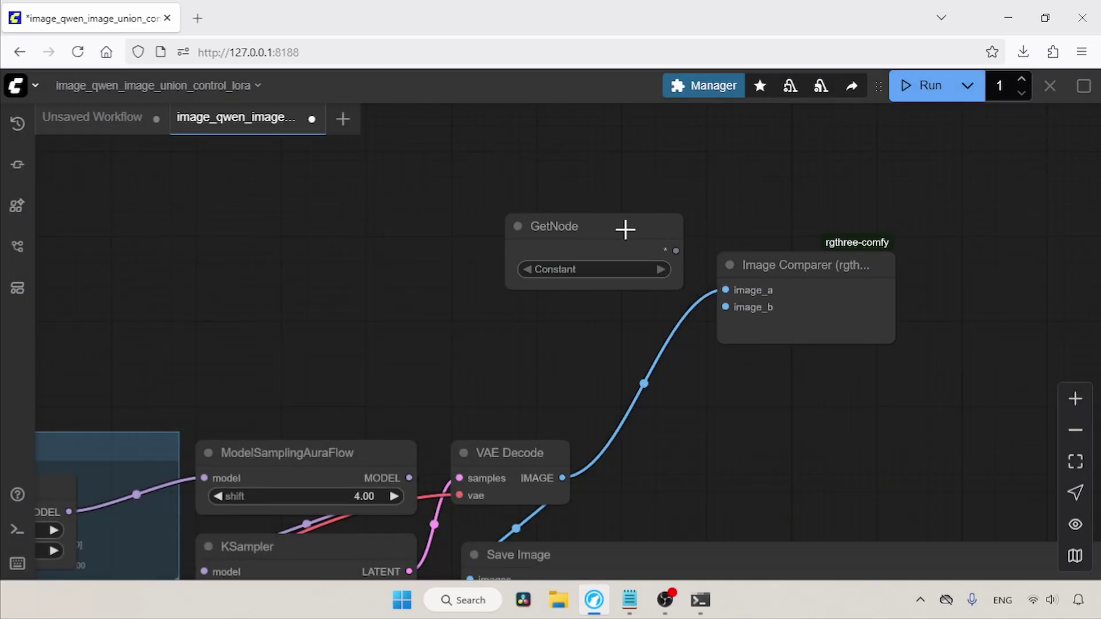
{"action": "left_click_drag", "start_coordinate": [627, 229], "coordinate": [597, 276]}
{"action": "left_click", "coordinate": [555, 322]}
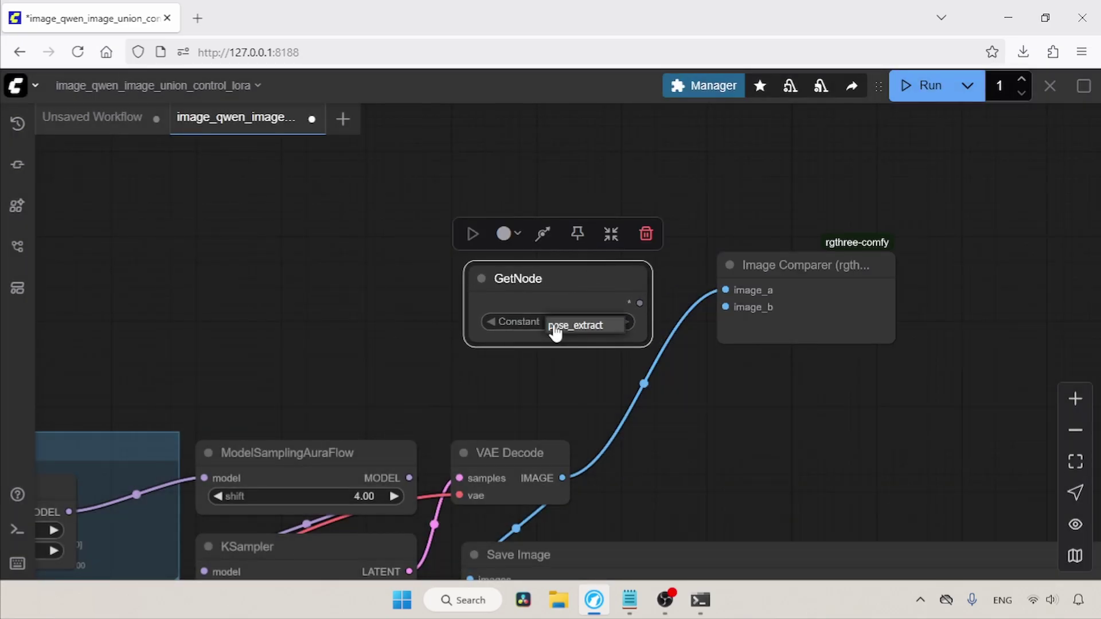
{"action": "left_click", "coordinate": [575, 325]}
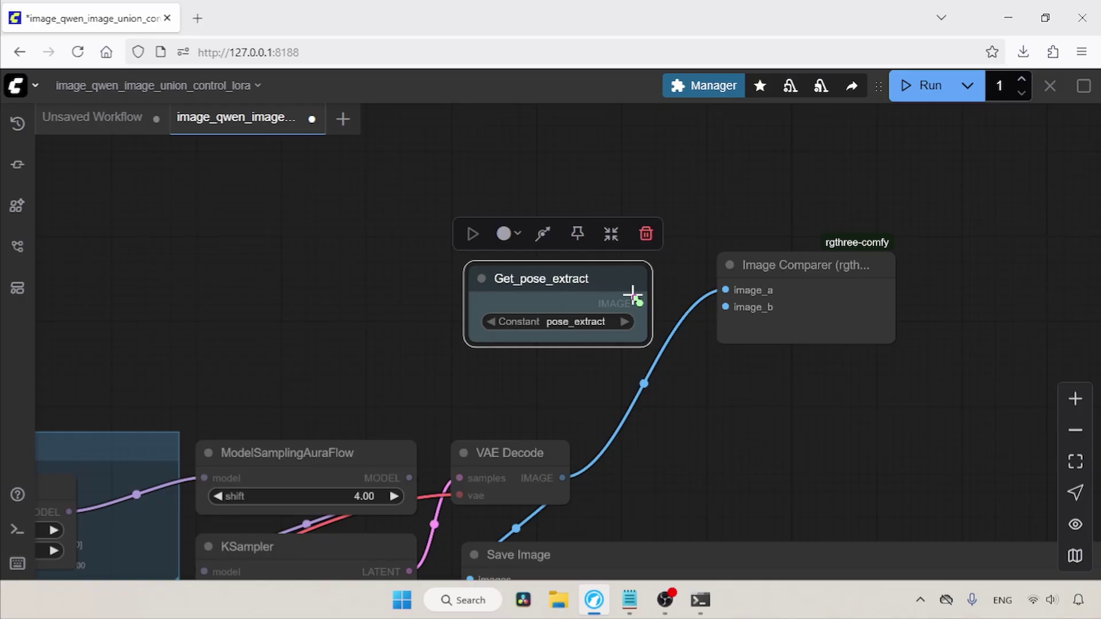
Connect the pose_extract GetNode's output to the Image Comparer's image_b input and collapse the GetNode.
{"action": "left_click_drag", "start_coordinate": [640, 303], "coordinate": [725, 306]}
{"action": "left_click_drag", "start_coordinate": [869, 403], "coordinate": [836, 383]}
{"action": "left_click", "coordinate": [449, 257]}
{"action": "left_click_drag", "start_coordinate": [641, 395], "coordinate": [630, 392]}
{"action": "left_click_drag", "start_coordinate": [631, 392], "coordinate": [571, 349]}
{"action": "left_click_drag", "start_coordinate": [436, 211], "coordinate": [451, 237]}
Run the workflow to generate the image for the boat prompt.
{"action": "left_click", "coordinate": [595, 401]}
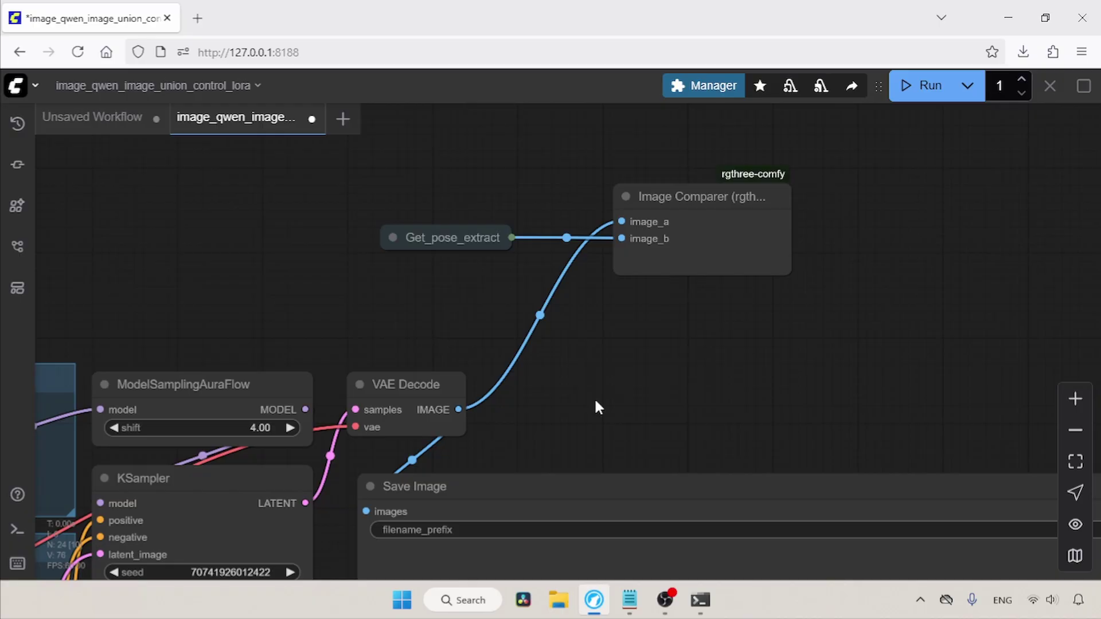
{"action": "left_click_drag", "start_coordinate": [595, 401], "coordinate": [729, 275]}
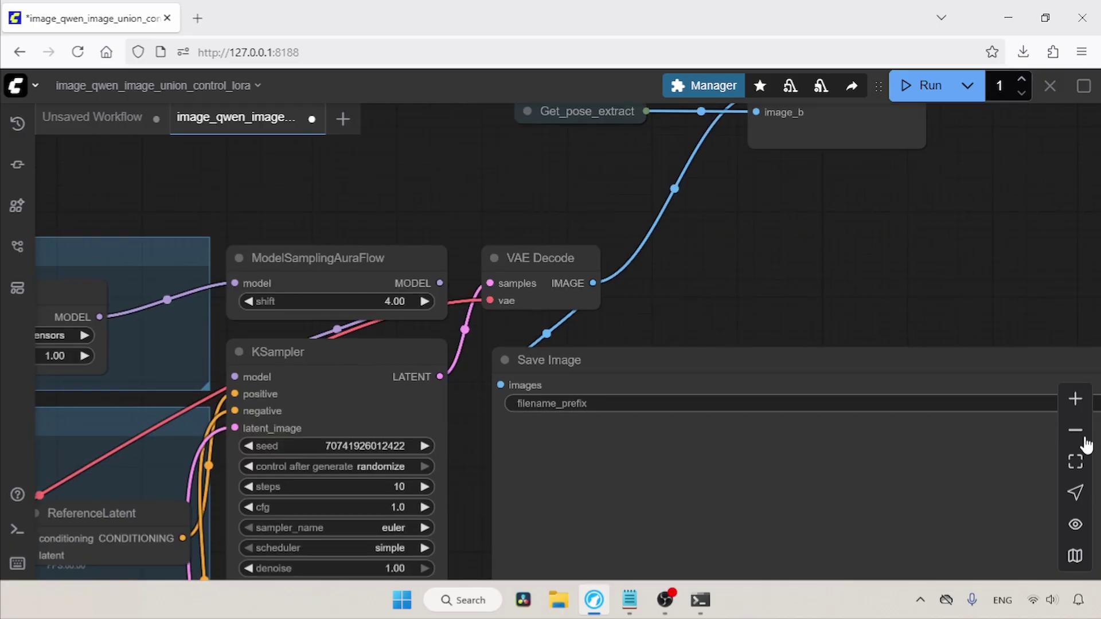
{"action": "left_click", "coordinate": [1078, 433]}
{"action": "left_click_drag", "start_coordinate": [539, 516], "coordinate": [394, 530]}
{"action": "left_click", "coordinate": [918, 92]}
{"action": "left_click", "coordinate": [918, 89]}
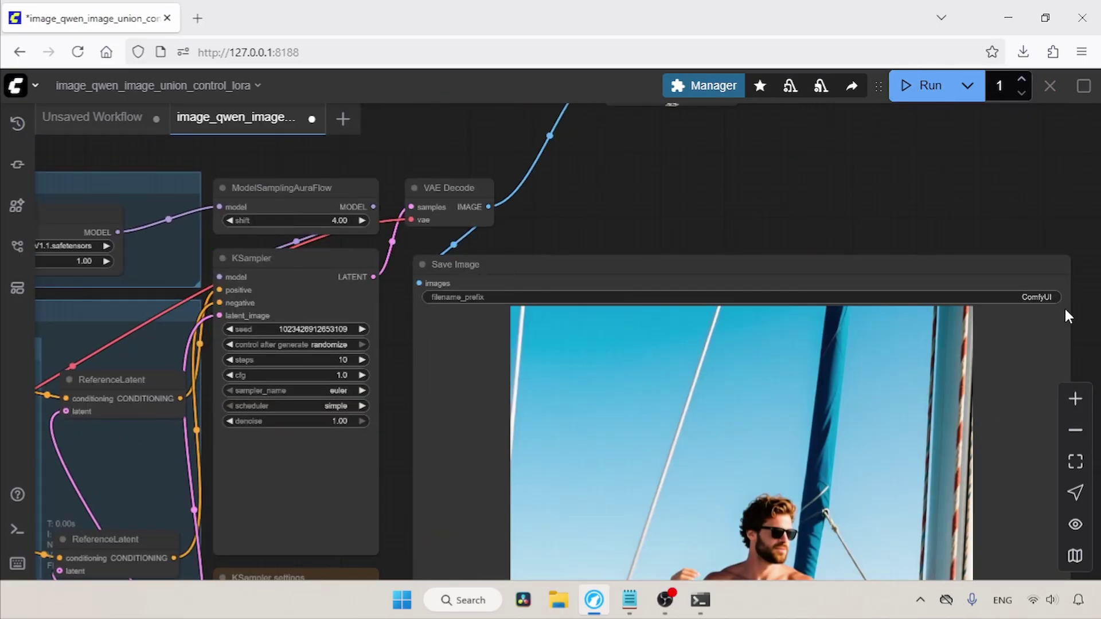
Enlarge the Image Comparer node and move the Save Image node beneath it.
{"action": "scroll", "coordinate": [1020, 187], "scroll_direction": "down", "scroll_amount": 3}
{"action": "scroll", "coordinate": [1004, 415], "scroll_direction": "down", "scroll_amount": 4}
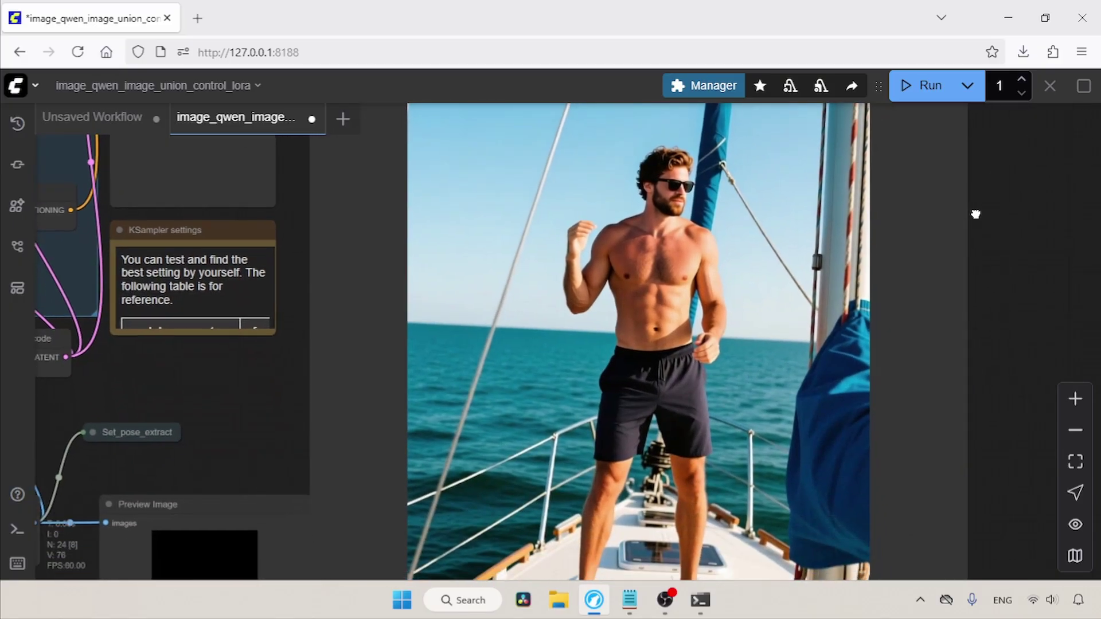
{"action": "left_click", "coordinate": [1072, 429]}
{"action": "left_click", "coordinate": [1072, 429]}
{"action": "left_click_drag", "start_coordinate": [1011, 448], "coordinate": [977, 323]}
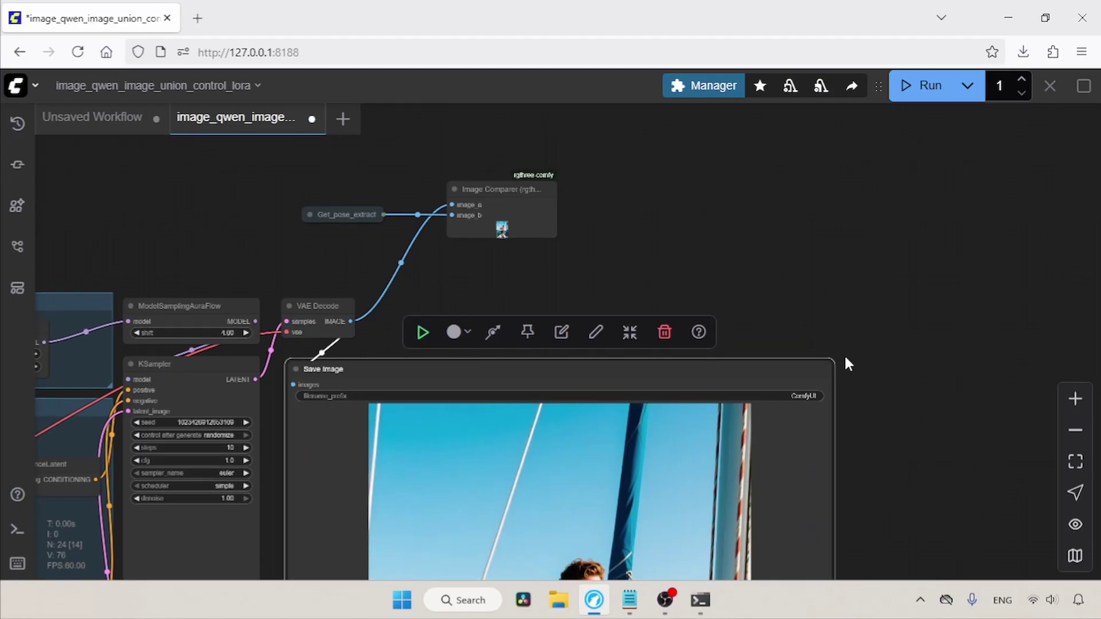
{"action": "left_click_drag", "start_coordinate": [553, 233], "coordinate": [934, 531]}
{"action": "left_click_drag", "start_coordinate": [969, 487], "coordinate": [939, 285]}
{"action": "left_click_drag", "start_coordinate": [327, 162], "coordinate": [330, 352]}
{"action": "left_click_drag", "start_coordinate": [953, 142], "coordinate": [910, 298]}
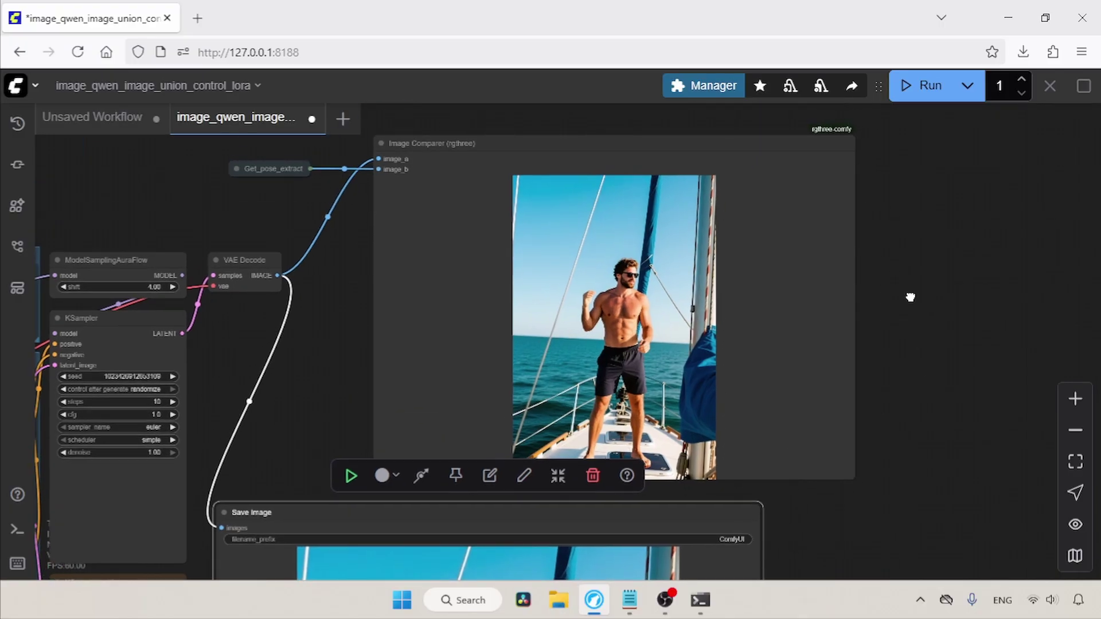
{"action": "left_click", "coordinate": [909, 297]}
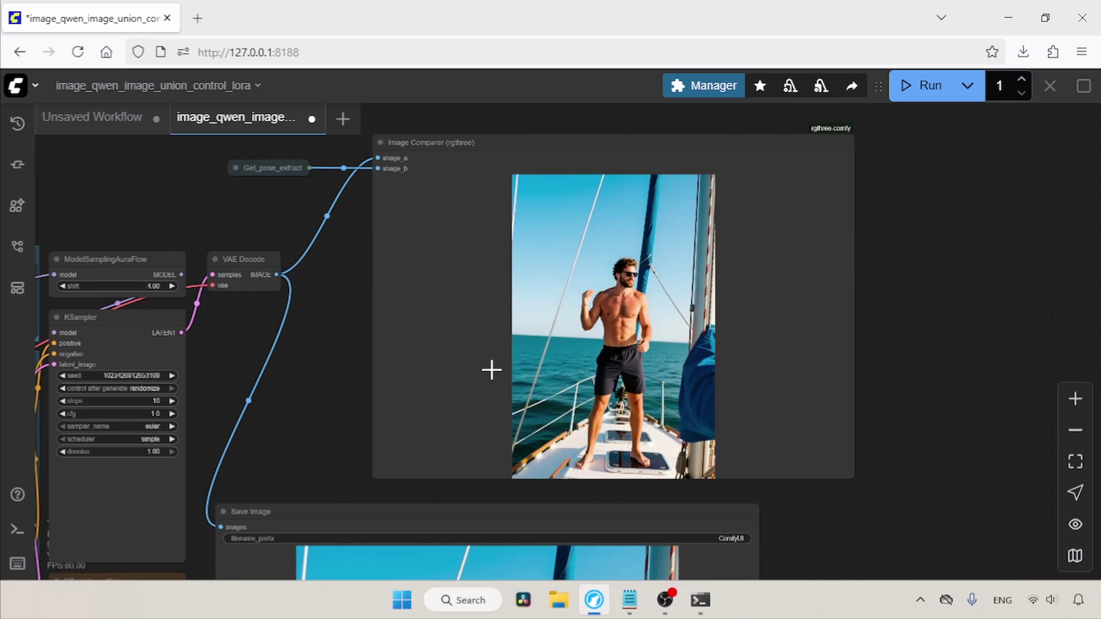
Replace the reference picture in the Load Image node with the Unsplash photo of the leaping woman from Pictures.
{"action": "left_click_drag", "start_coordinate": [369, 375], "coordinate": [644, 194]}
{"action": "left_click_drag", "start_coordinate": [430, 505], "coordinate": [937, 428]}
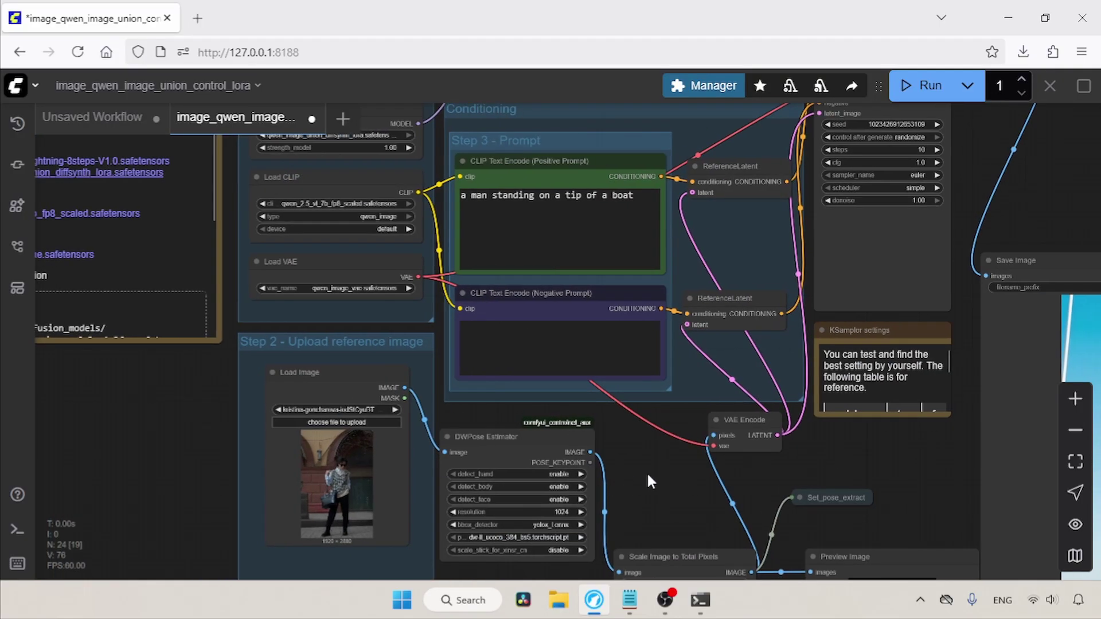
{"action": "scroll", "coordinate": [646, 471], "scroll_direction": "right", "scroll_amount": 2}
{"action": "left_click", "coordinate": [330, 425]}
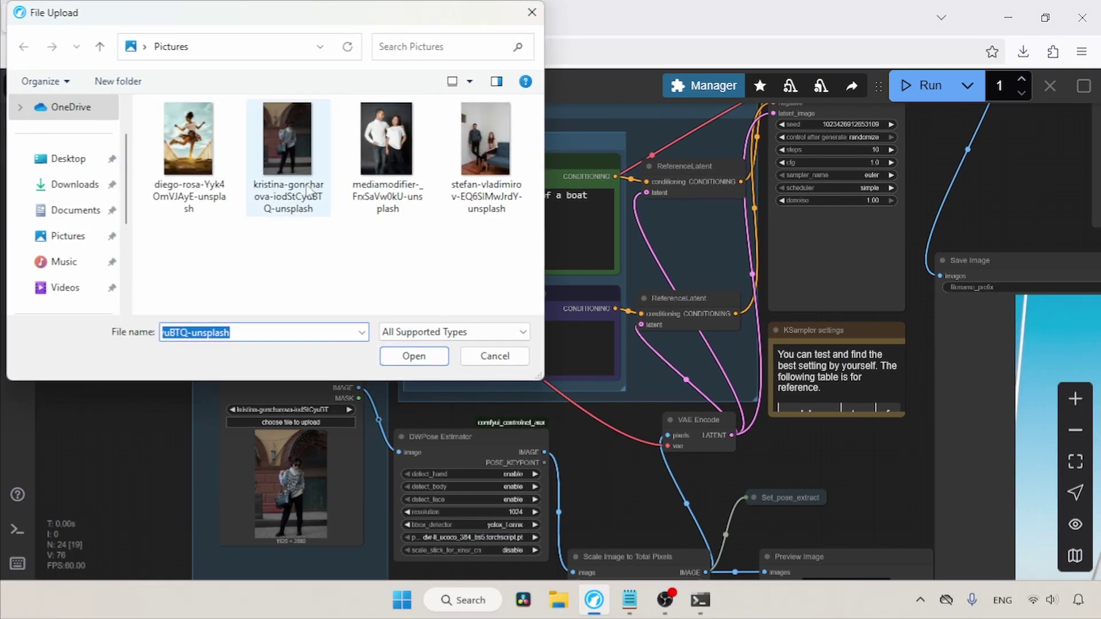
{"action": "left_click", "coordinate": [189, 143]}
{"action": "left_click", "coordinate": [407, 356]}
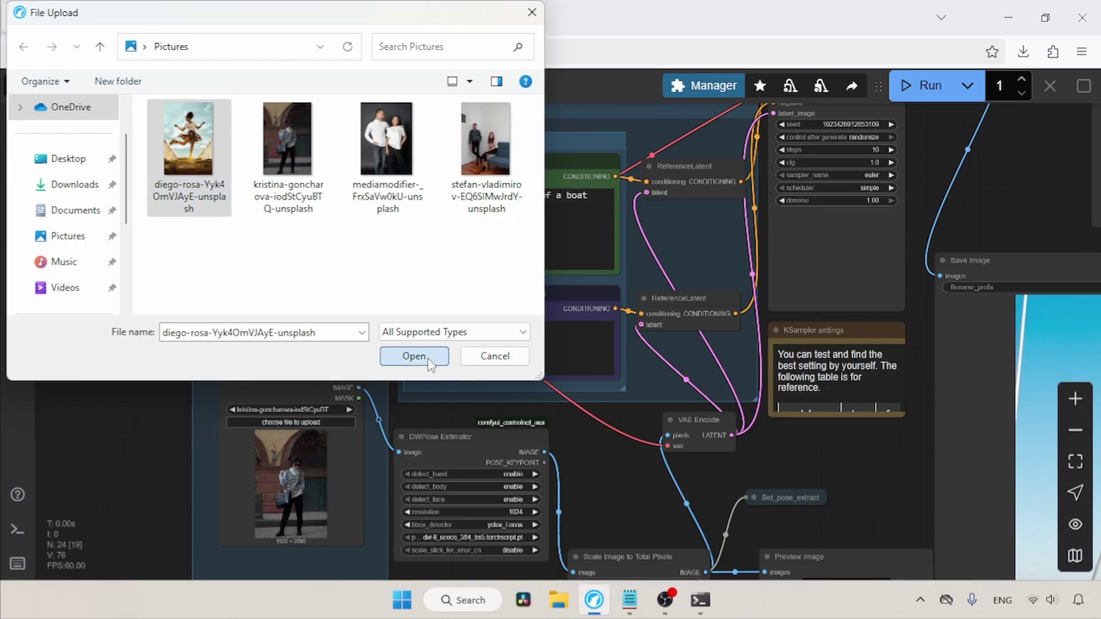
Replace the positive prompt with the second Single Pose example, the woman dancing on a rainy city road, copied from Examples.txt in Notepad.
{"action": "left_click", "coordinate": [629, 600]}
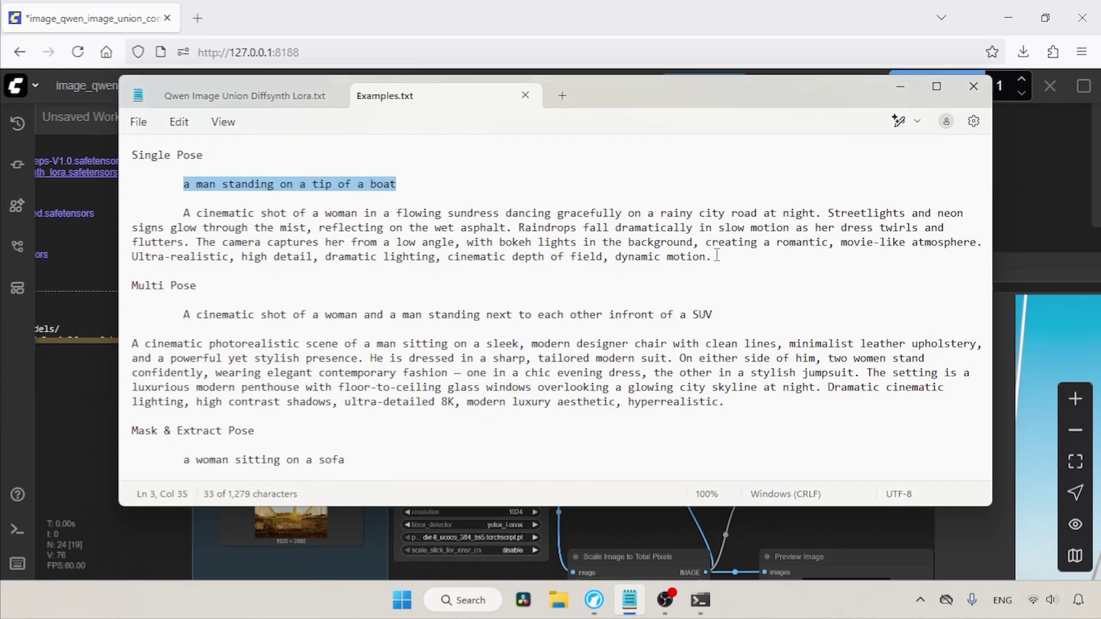
{"action": "left_click_drag", "start_coordinate": [717, 256], "coordinate": [172, 215]}
{"action": "key", "text": "ctrl+c"}
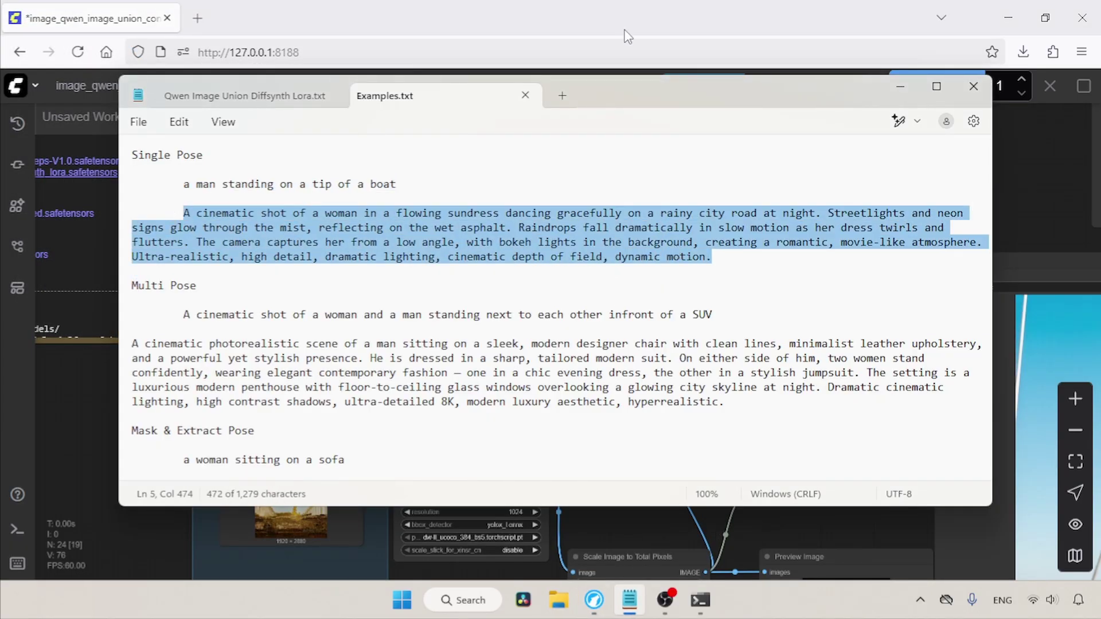
{"action": "key", "text": "alt+Tab"}
{"action": "left_click", "coordinate": [538, 216]}
{"action": "key", "text": "ctrl+a"}
{"action": "key", "text": "ctrl+v"}
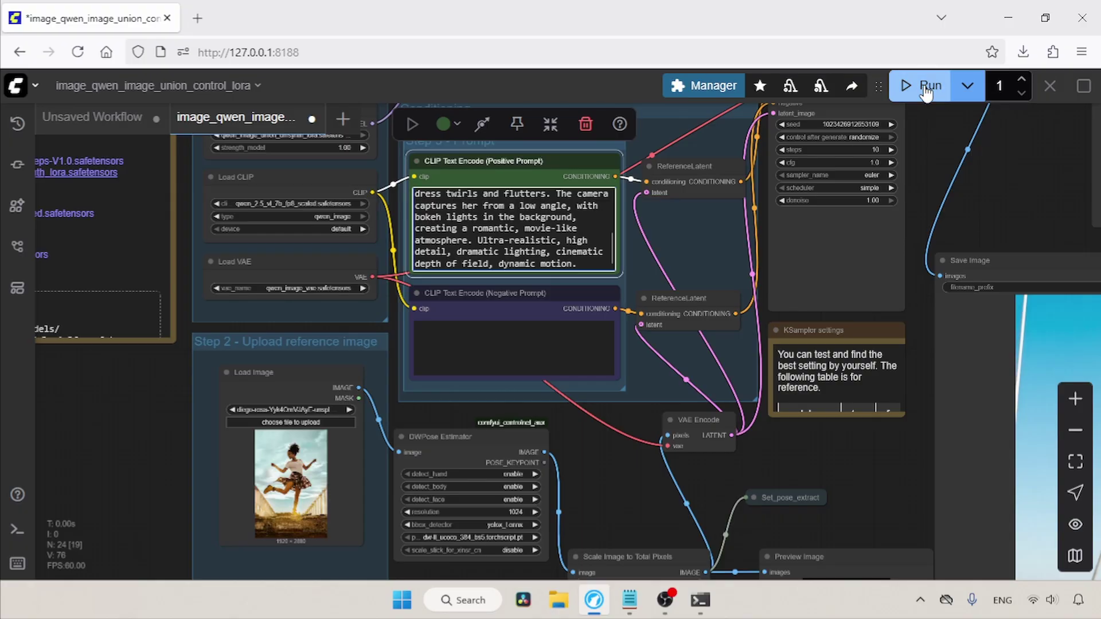
Examine the newly generated image in the Save Image and Image Comparer nodes.
{"action": "left_click_drag", "start_coordinate": [1085, 231], "coordinate": [547, 202]}
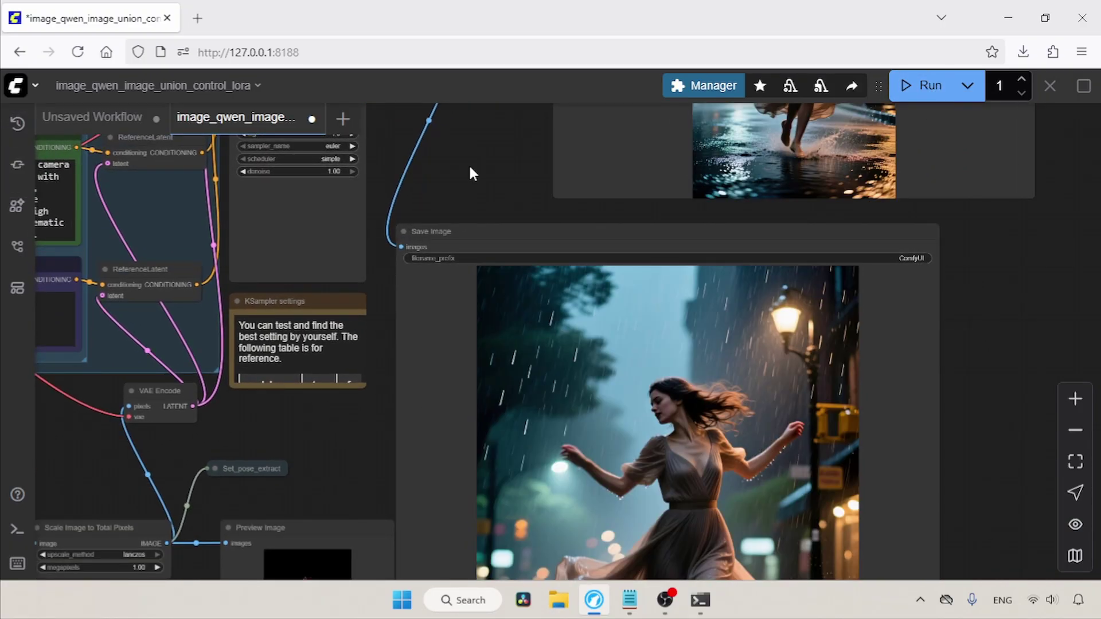
{"action": "mouse_move", "coordinate": [991, 415]}
{"action": "left_mouse_down"}
{"action": "mouse_move", "coordinate": [992, 231]}
{"action": "mouse_move", "coordinate": [904, 511]}
{"action": "mouse_move", "coordinate": [937, 438]}
{"action": "mouse_move", "coordinate": [978, 413]}
{"action": "left_mouse_up"}
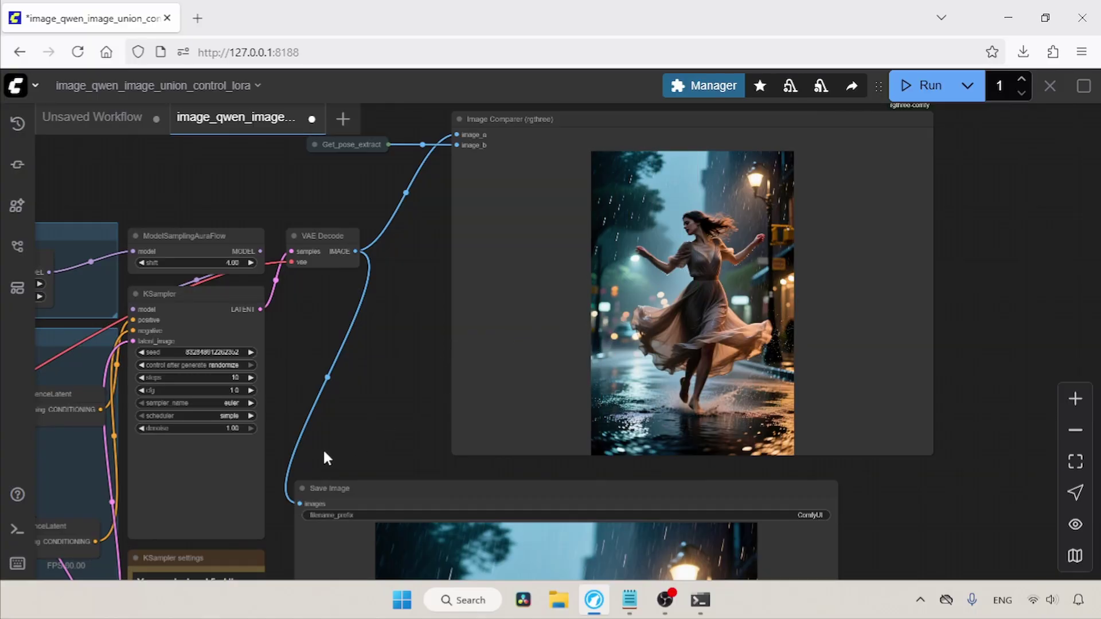
{"action": "left_click_drag", "start_coordinate": [323, 452], "coordinate": [798, 357]}
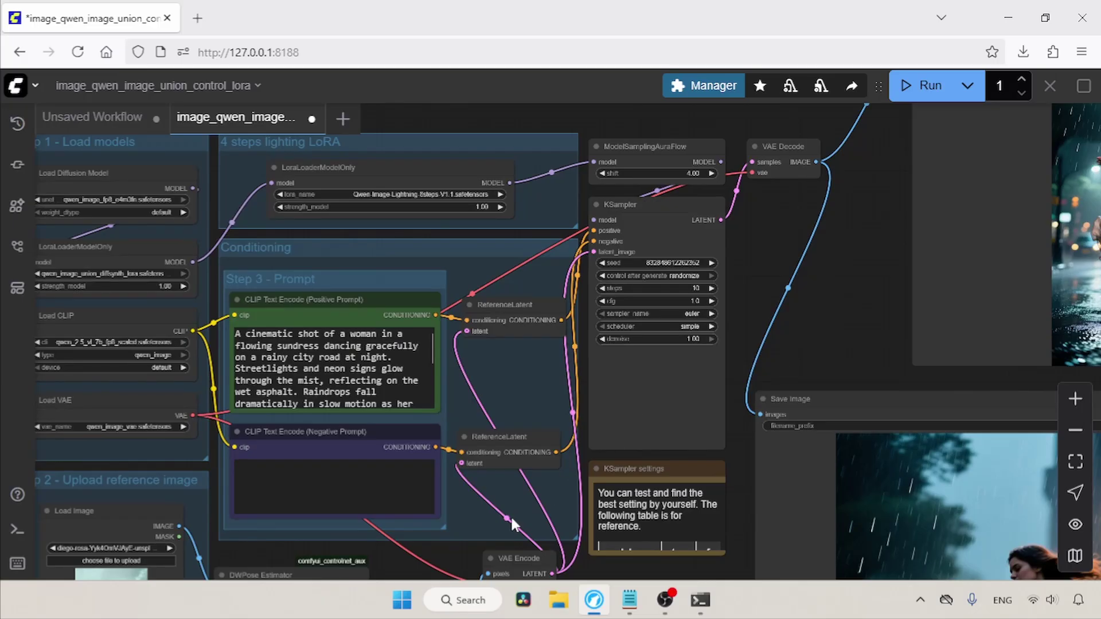
Replace the reference picture in the Load Image node with the mediamodifier Unsplash photo of the standing couple from Pictures.
{"action": "left_click_drag", "start_coordinate": [510, 515], "coordinate": [613, 325]}
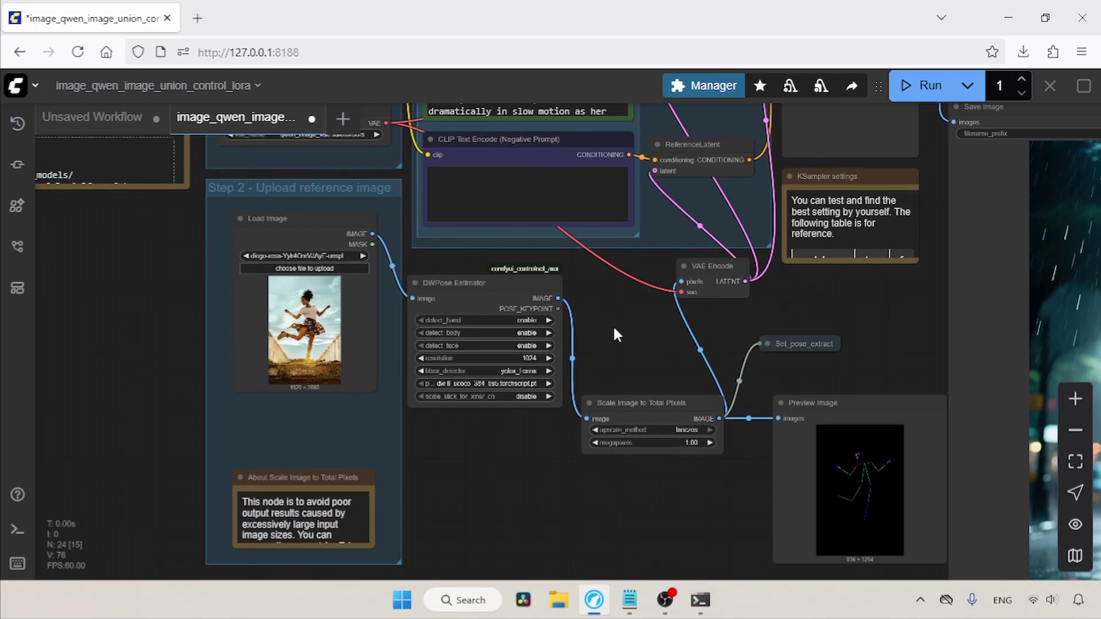
{"action": "left_click", "coordinate": [355, 269]}
{"action": "left_click", "coordinate": [360, 130]}
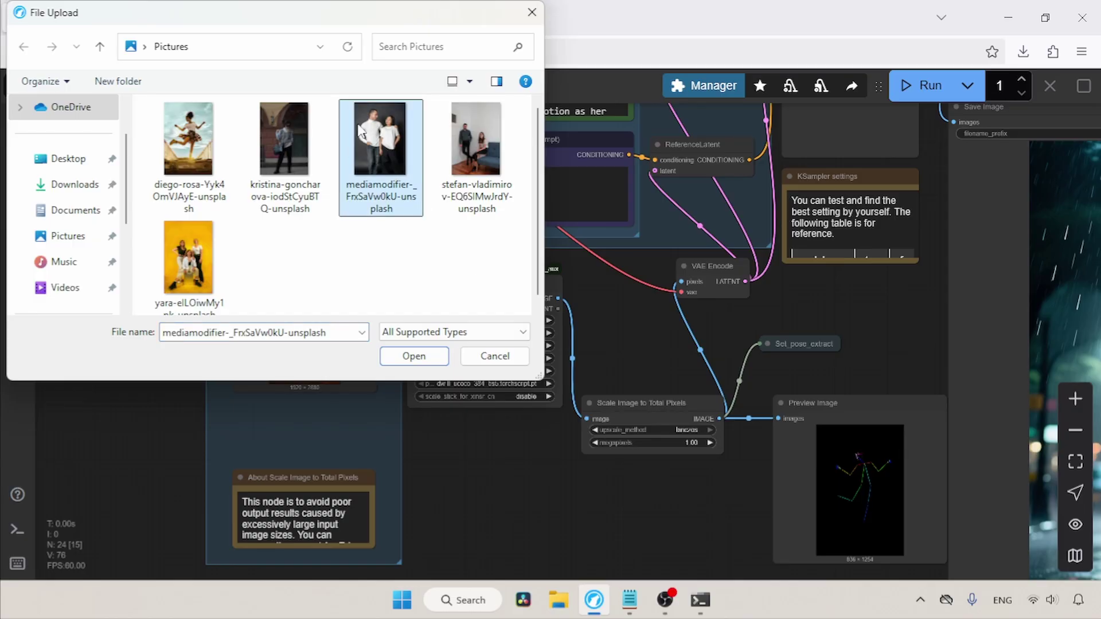
{"action": "left_click", "coordinate": [422, 359]}
Replace the positive prompt with the Multi Pose example of a woman and a man in front of a SUV from Examples.txt, and run the workflow.
{"action": "left_click_drag", "start_coordinate": [591, 319], "coordinate": [676, 484]}
{"action": "scroll", "coordinate": [1049, 405], "scroll_direction": "up", "scroll_amount": 2}
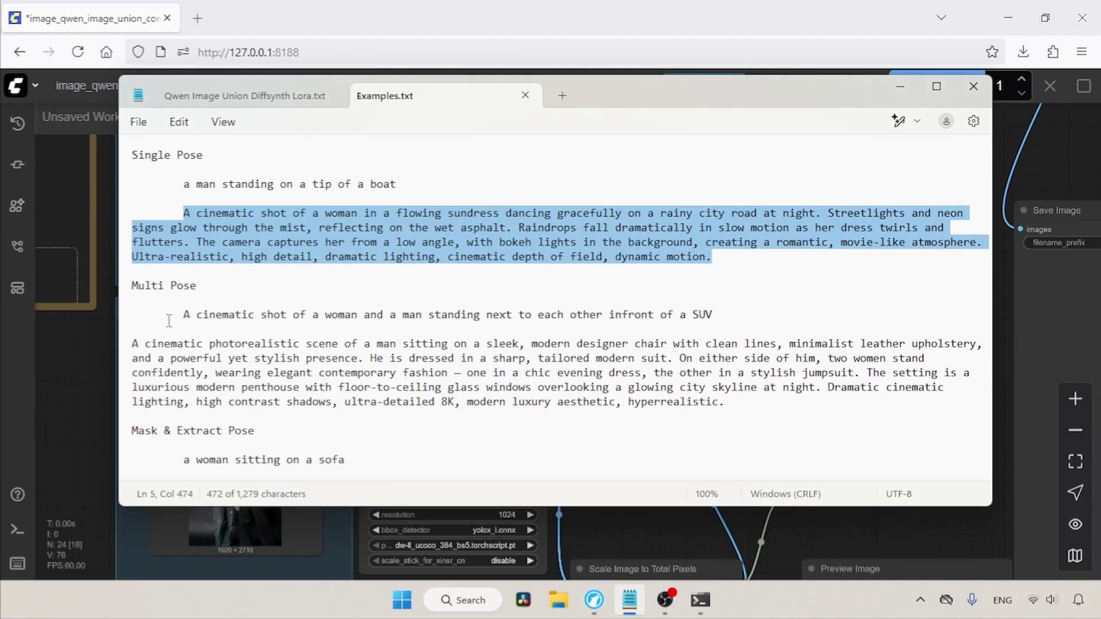
{"action": "left_click_drag", "start_coordinate": [181, 314], "coordinate": [740, 305]}
{"action": "left_click", "coordinate": [624, 528]}
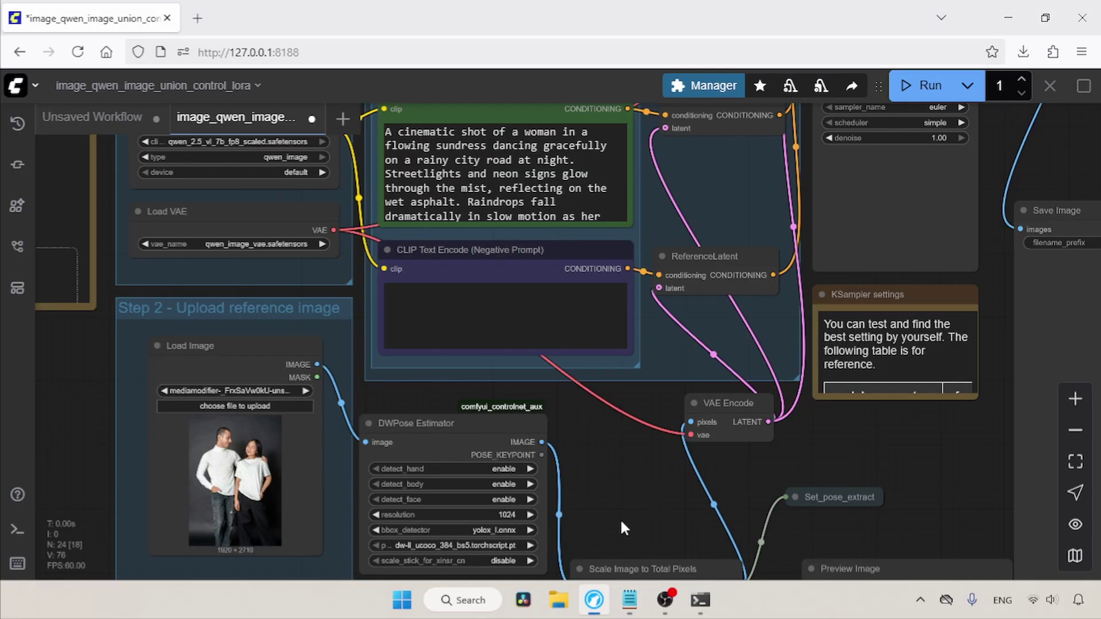
{"action": "left_click", "coordinate": [595, 182]}
{"action": "key", "text": "ctrl+a"}
{"action": "key", "text": "ctrl+v"}
{"action": "left_click_drag", "start_coordinate": [705, 165], "coordinate": [415, 217]}
{"action": "left_click", "coordinate": [912, 92]}
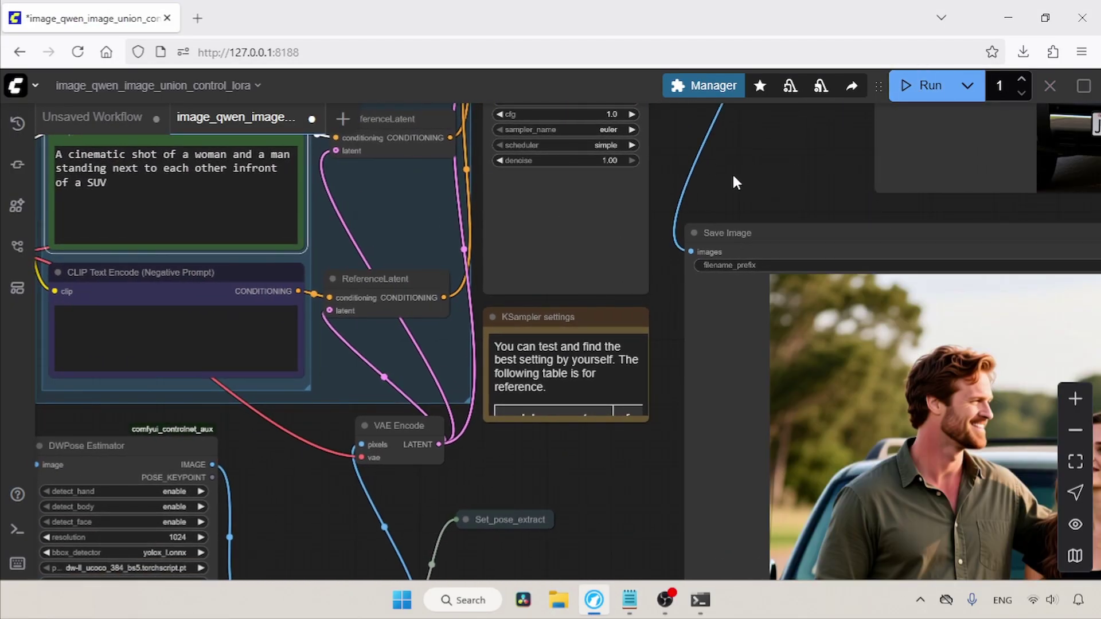
Examine the generated picture of the couple by the SUV in the Save Image and Image Comparer nodes.
{"action": "left_click_drag", "start_coordinate": [767, 174], "coordinate": [396, 42]}
{"action": "left_click_drag", "start_coordinate": [1003, 383], "coordinate": [1027, 272]}
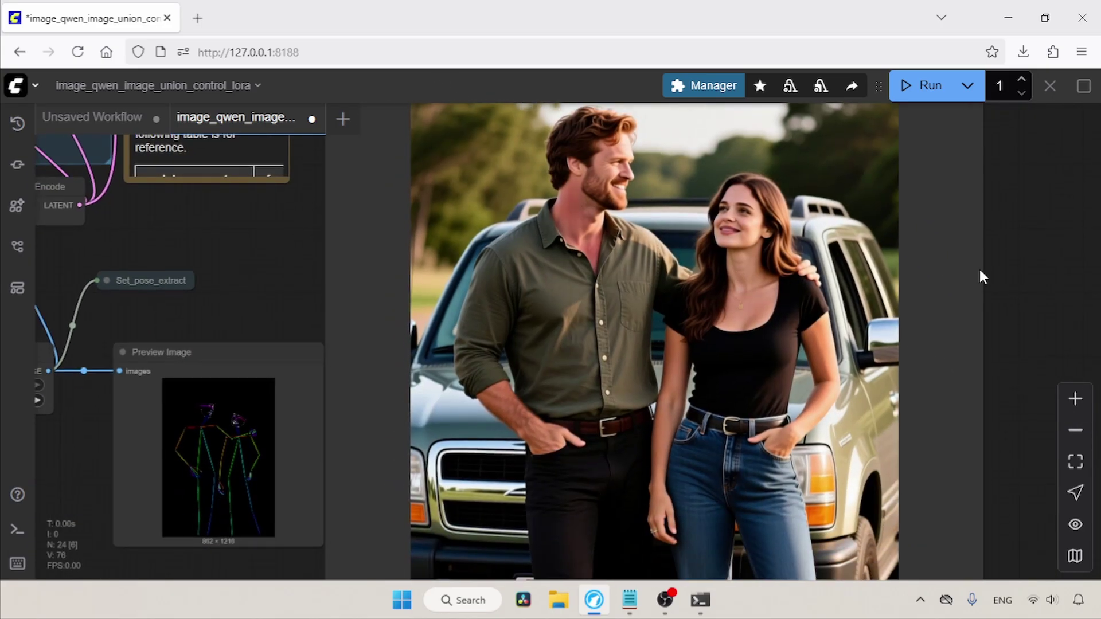
{"action": "left_click", "coordinate": [960, 183]}
{"action": "left_click_drag", "start_coordinate": [998, 176], "coordinate": [886, 509]}
{"action": "left_click_drag", "start_coordinate": [916, 344], "coordinate": [855, 553]}
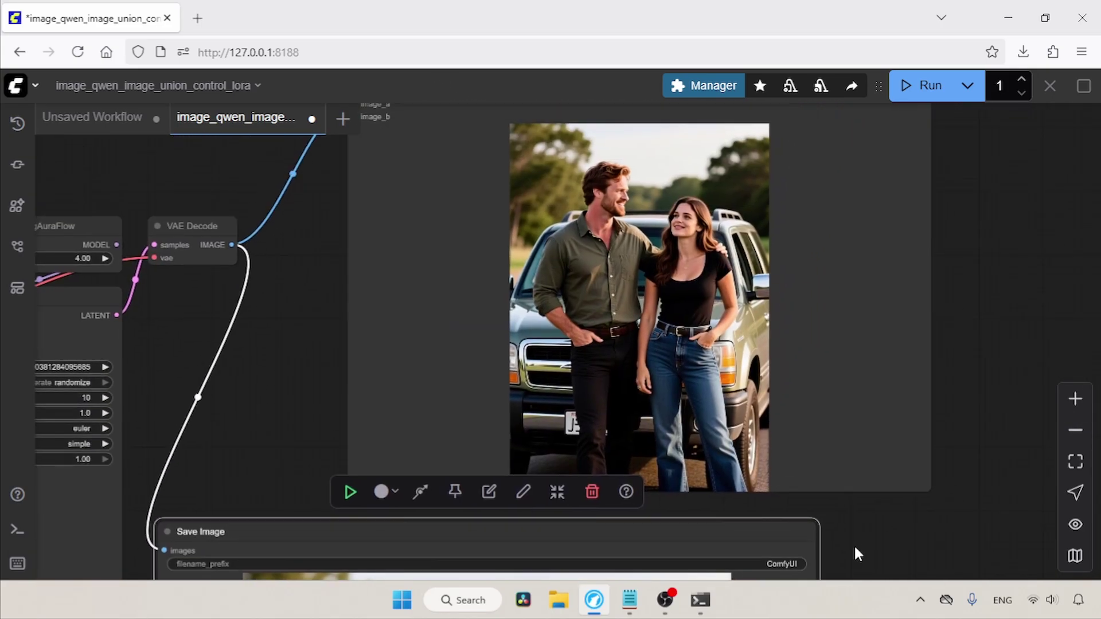
{"action": "left_click_drag", "start_coordinate": [973, 302], "coordinate": [972, 321]}
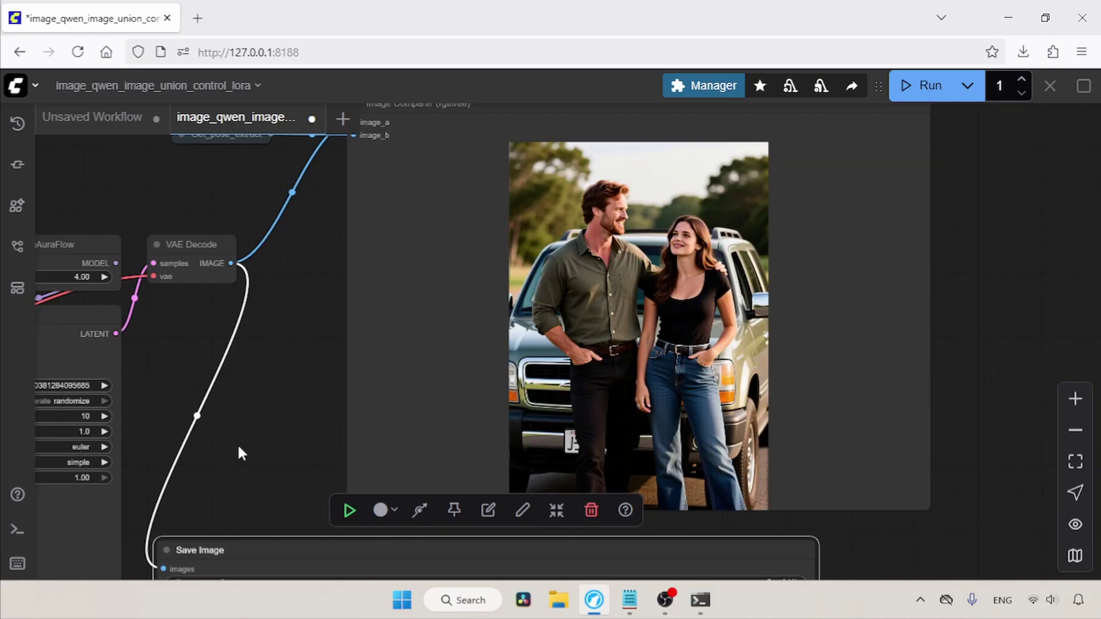
Load the yara Unsplash photo of three women on a yellow background from Pictures as the reference image.
{"action": "left_click_drag", "start_coordinate": [237, 443], "coordinate": [750, 285]}
{"action": "left_click_drag", "start_coordinate": [319, 568], "coordinate": [708, 343]}
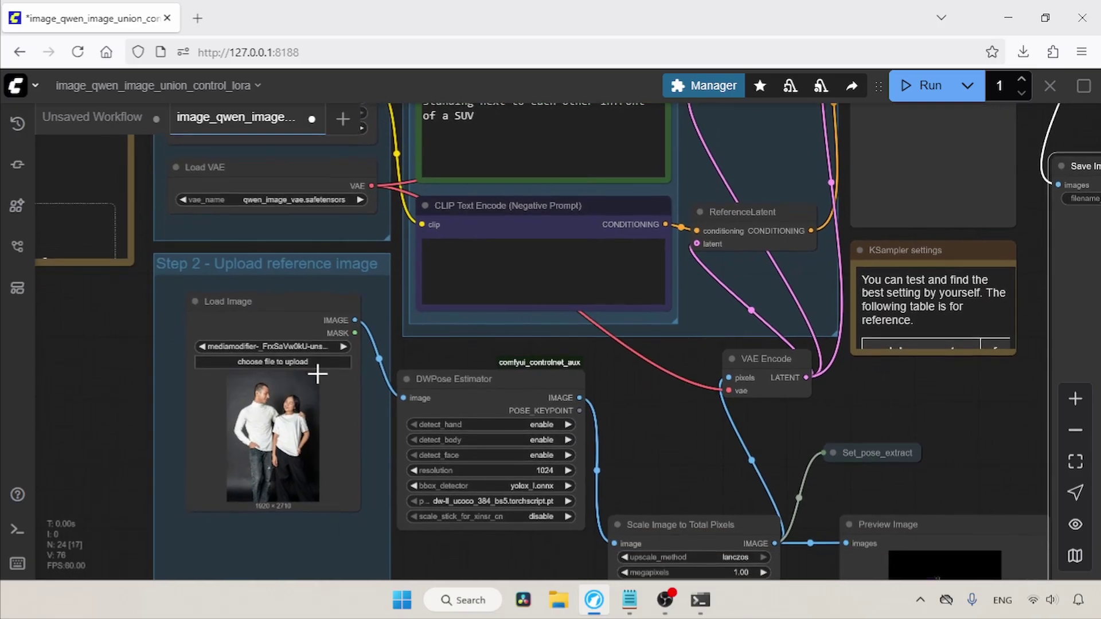
{"action": "left_click", "coordinate": [310, 363]}
{"action": "left_click", "coordinate": [189, 258]}
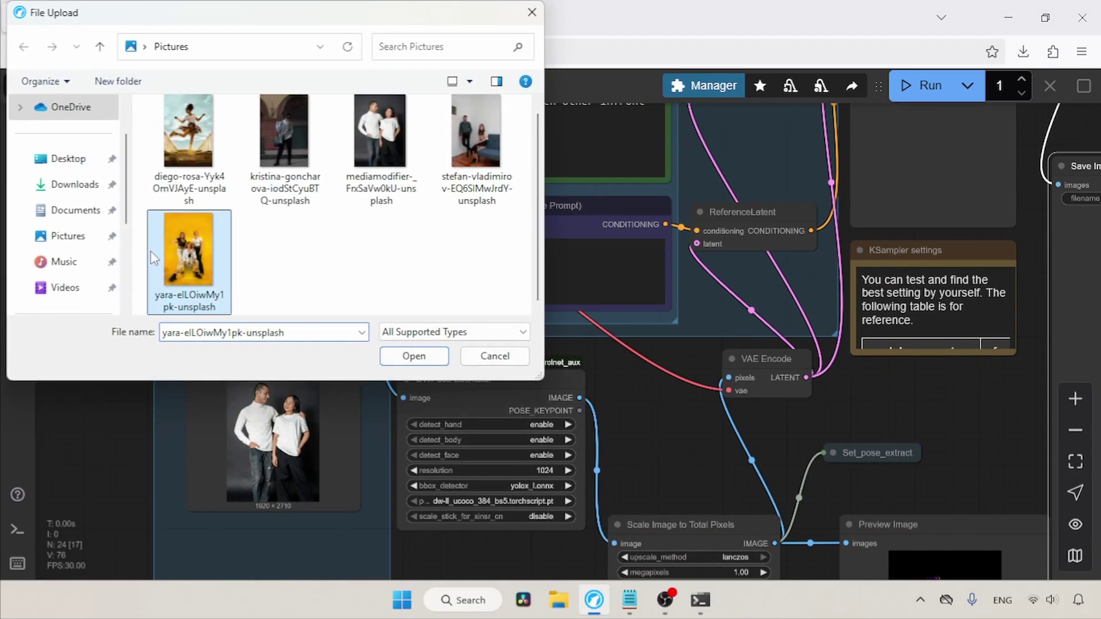
{"action": "left_click", "coordinate": [443, 357]}
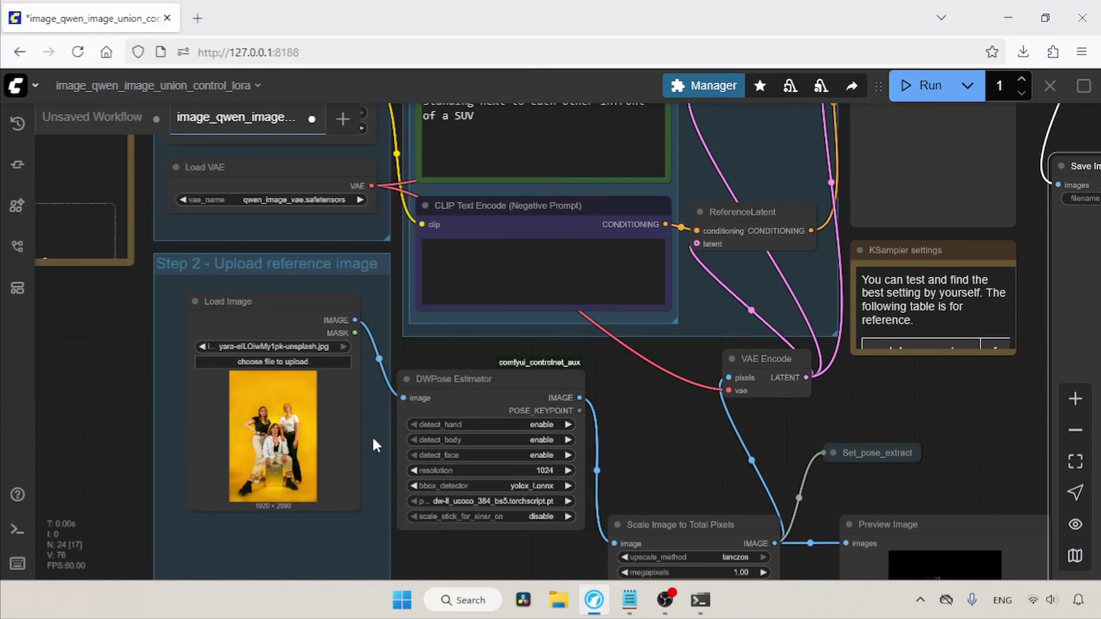
Replace the positive prompt with the second Multi Pose example, the man on a designer chair between two women, from Examples.txt, and run the workflow.
{"action": "scroll", "coordinate": [375, 445], "scroll_direction": "up", "scroll_amount": 7}
{"action": "left_click", "coordinate": [629, 600]}
{"action": "left_click_drag", "start_coordinate": [725, 401], "coordinate": [117, 348]}
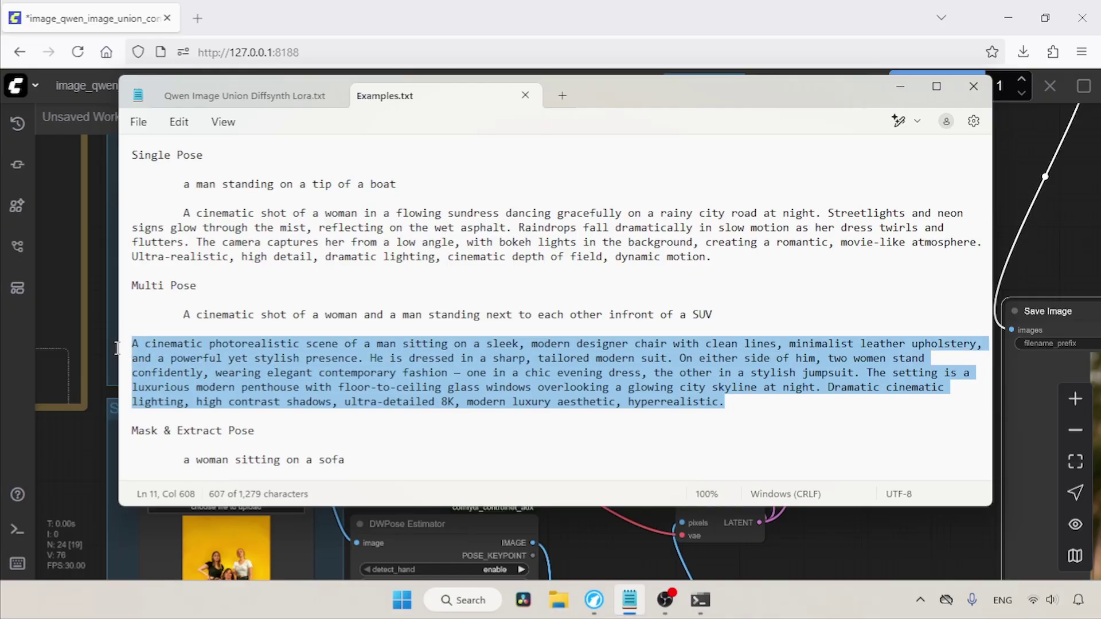
{"action": "key", "text": "ctrl+c"}
{"action": "left_click", "coordinate": [600, 535]}
{"action": "left_click", "coordinate": [533, 285]}
{"action": "key", "text": "ctrl+a"}
{"action": "key", "text": "ctrl+v"}
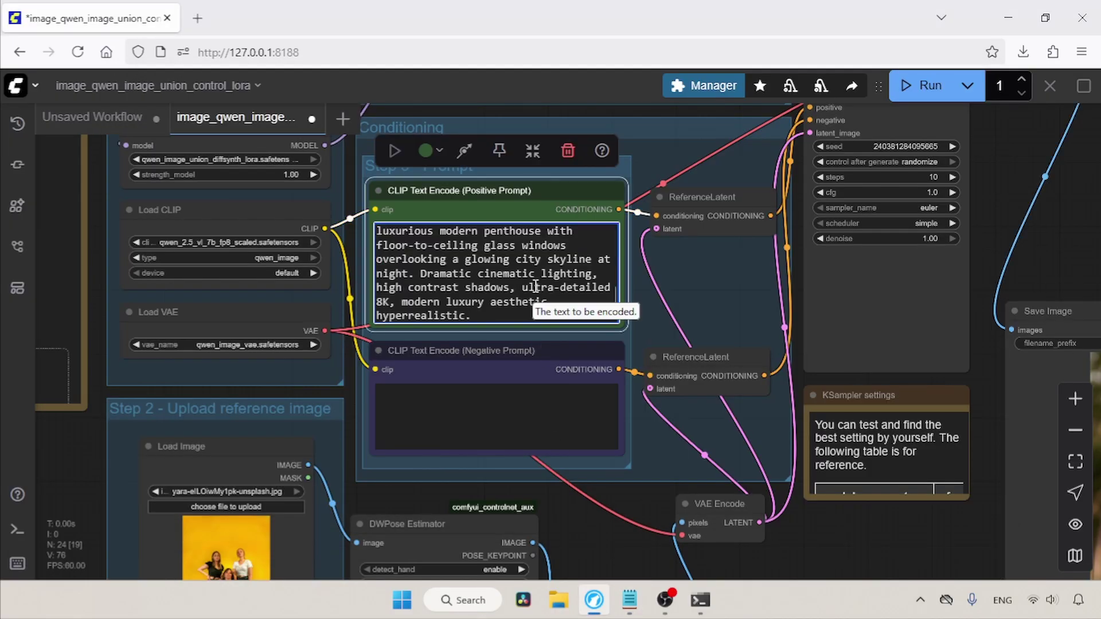
{"action": "left_click_drag", "start_coordinate": [617, 299], "coordinate": [614, 223]}
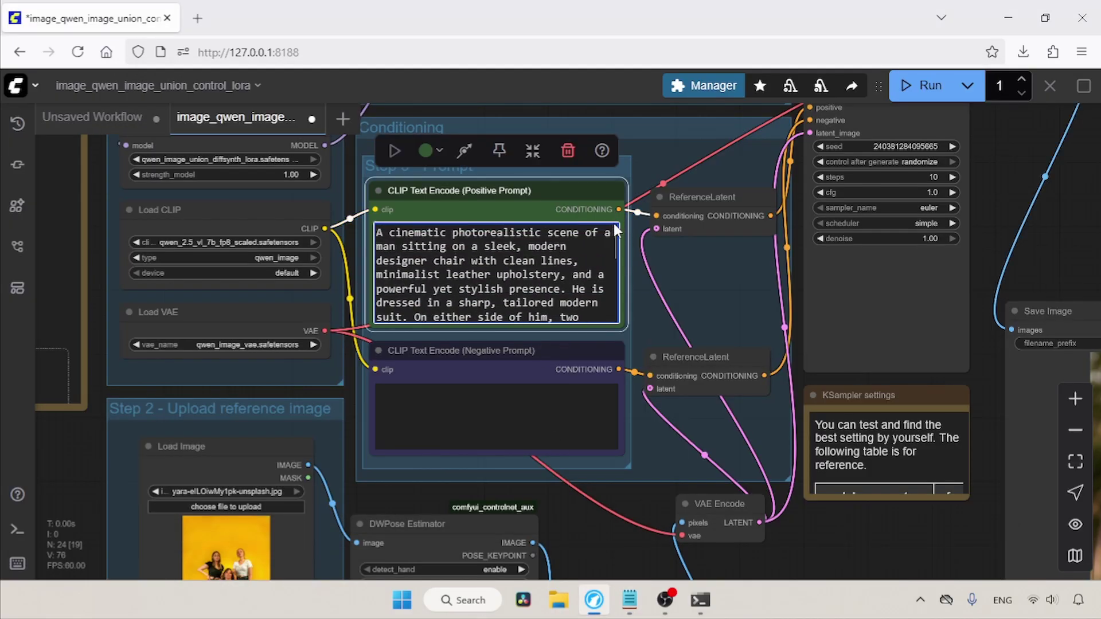
{"action": "left_click", "coordinate": [918, 86]}
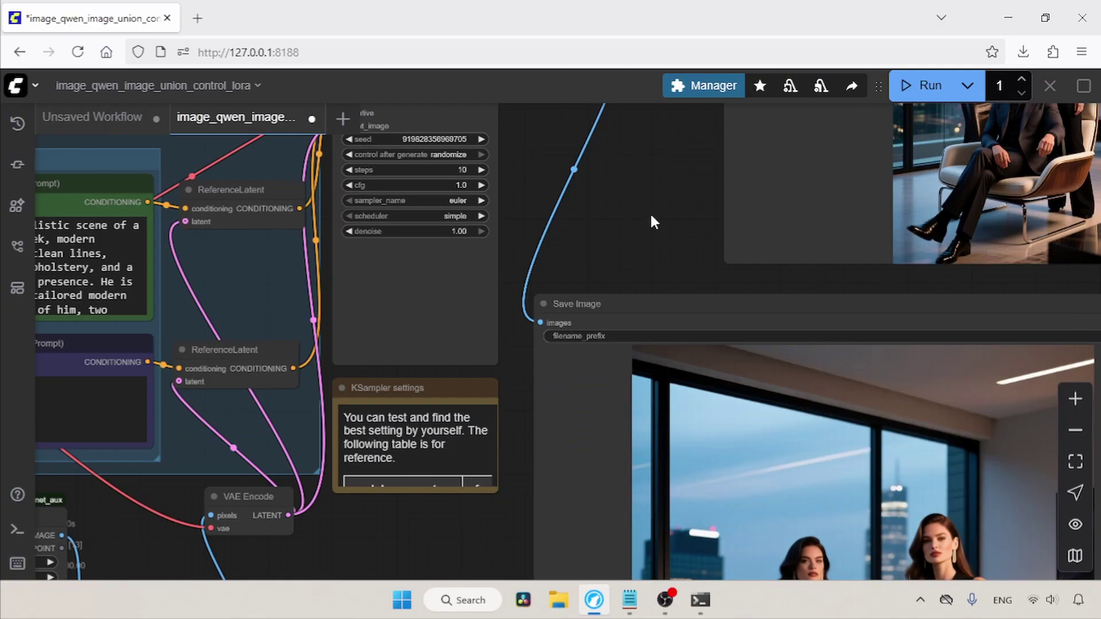
Examine the generated penthouse picture and compare it with the extracted pose in the Image Comparer node.
{"action": "left_click_drag", "start_coordinate": [502, 455], "coordinate": [441, 184]}
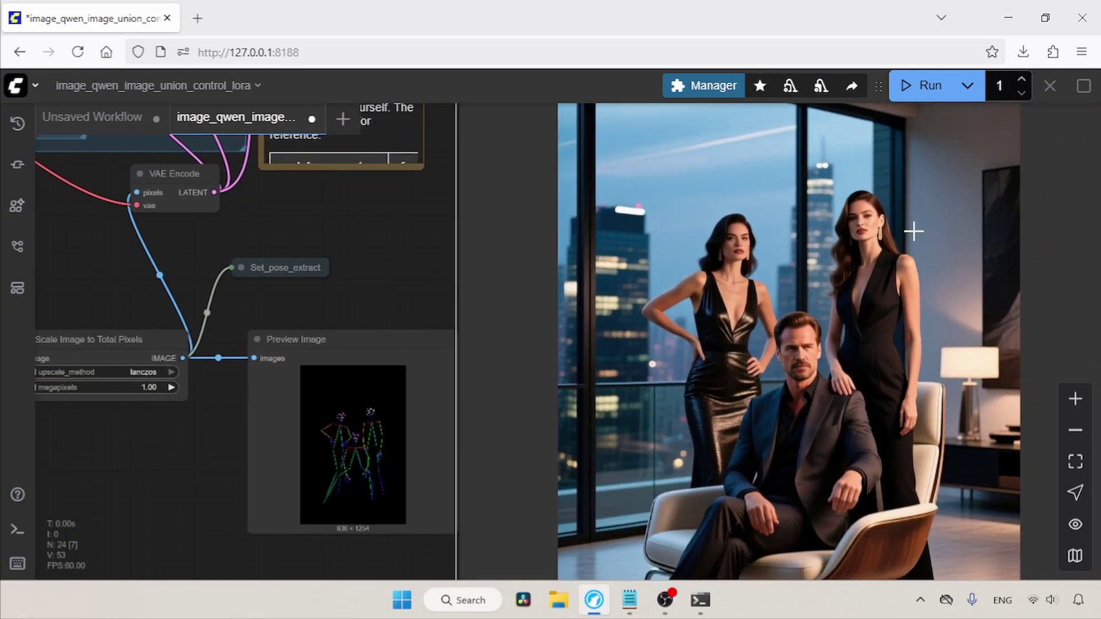
{"action": "left_click_drag", "start_coordinate": [398, 269], "coordinate": [220, 548]}
{"action": "left_click_drag", "start_coordinate": [379, 210], "coordinate": [257, 462]}
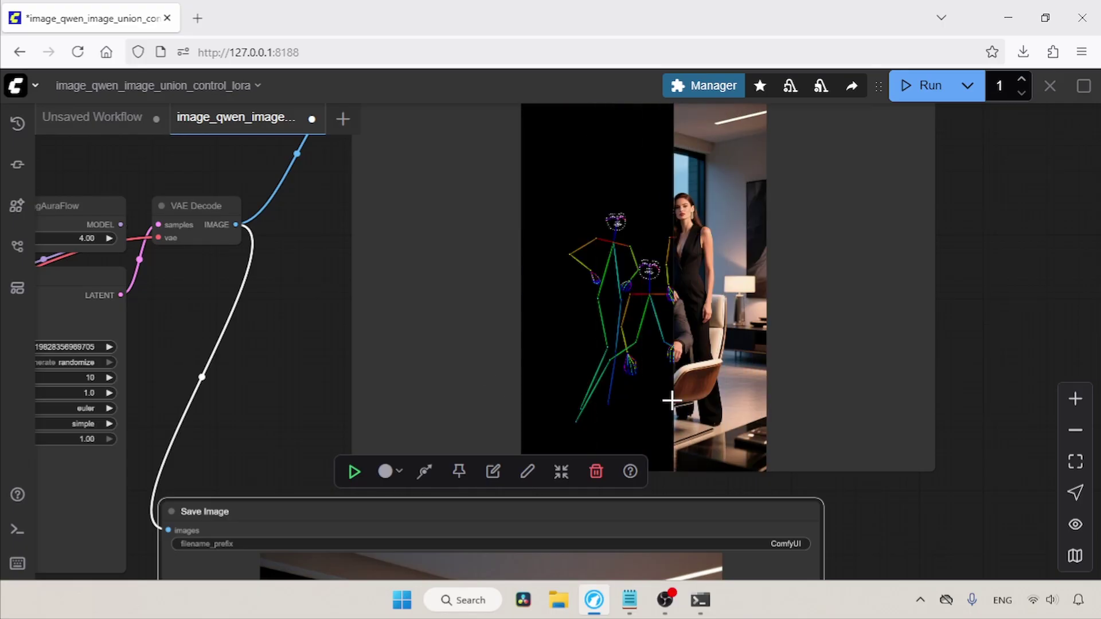
{"action": "left_click", "coordinate": [900, 503]}
{"action": "left_click_drag", "start_coordinate": [896, 541], "coordinate": [907, 521]}
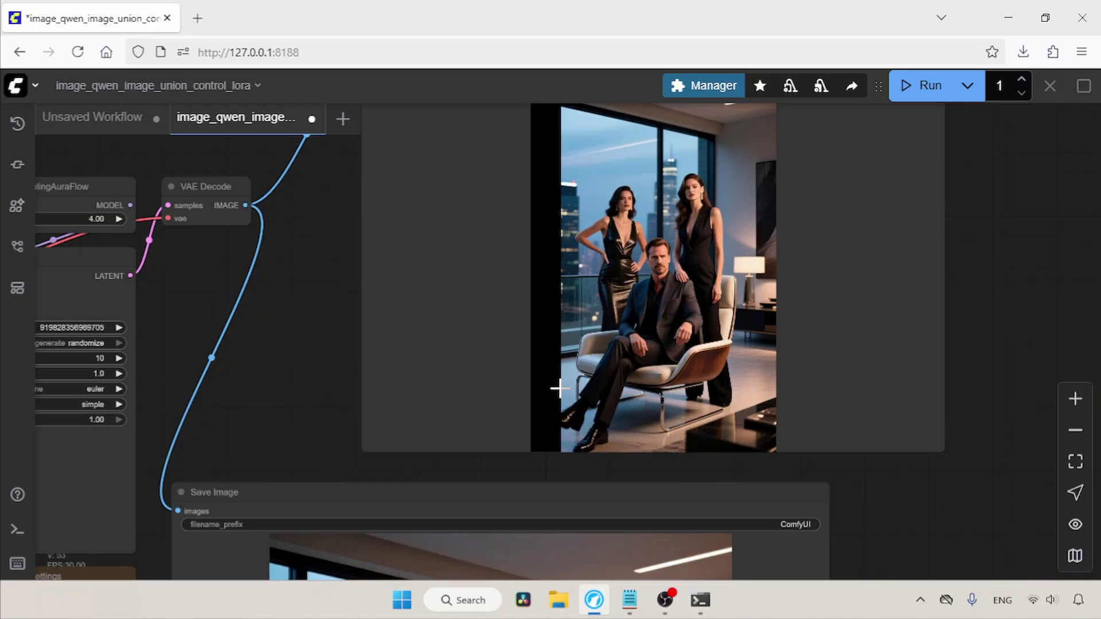
Move the Load Image node out of the Step 2 group, leaving room between it and the DWPose Estimator.
{"action": "left_click_drag", "start_coordinate": [233, 427], "coordinate": [716, 258]}
{"action": "left_click_drag", "start_coordinate": [287, 498], "coordinate": [708, 261]}
{"action": "left_click", "coordinate": [315, 390]}
{"action": "left_click_drag", "start_coordinate": [454, 505], "coordinate": [567, 502]}
{"action": "left_click_drag", "start_coordinate": [430, 232], "coordinate": [219, 240]}
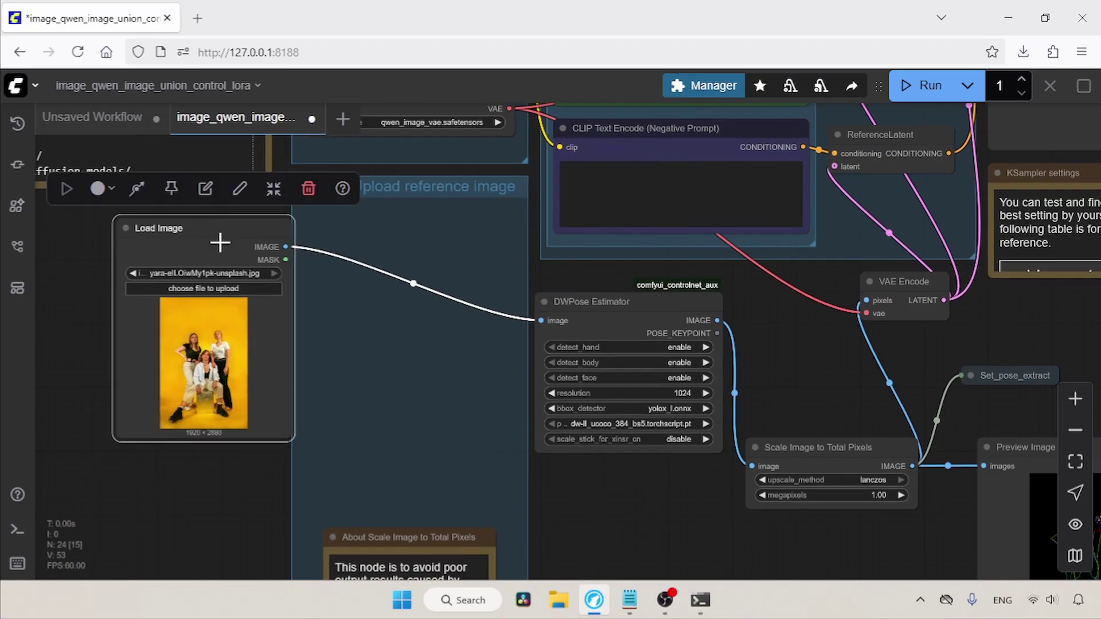
Open the reference photo in the MaskEditor, paint a mask over the seated woman in front, and save it.
{"action": "left_click_drag", "start_coordinate": [241, 493], "coordinate": [374, 473]}
{"action": "right_click", "coordinate": [367, 301]}
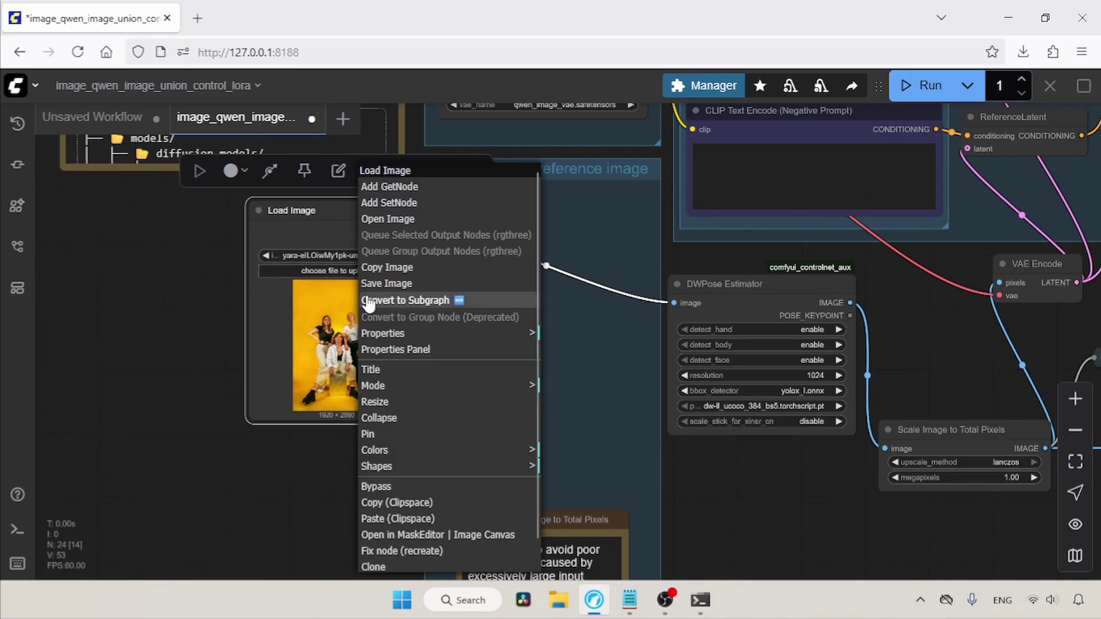
{"action": "left_click", "coordinate": [422, 535]}
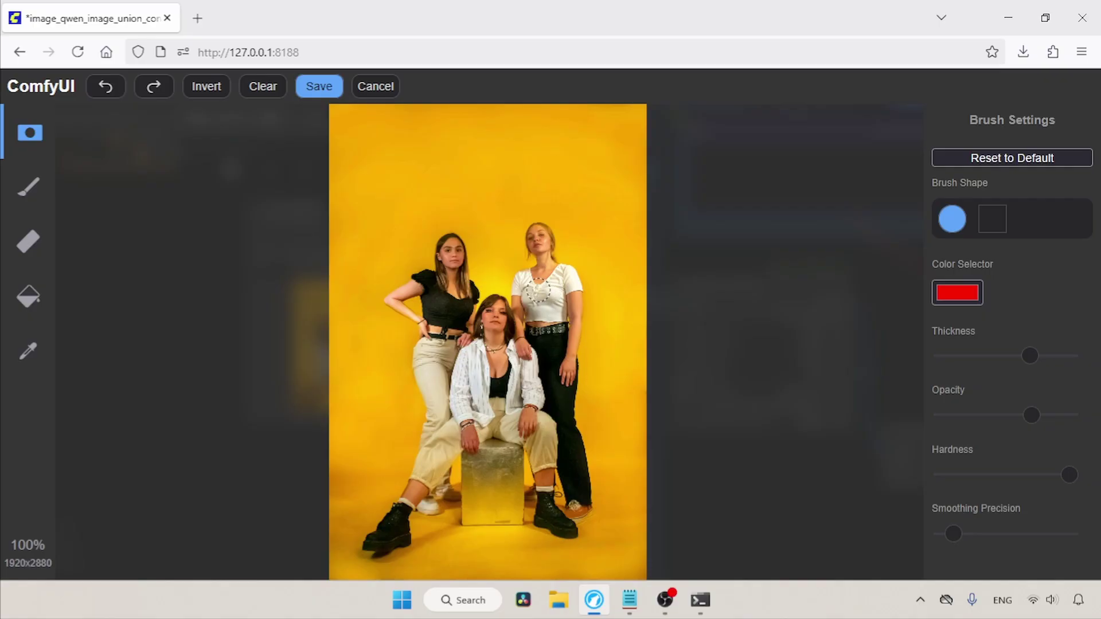
{"action": "mouse_move", "coordinate": [373, 542]}
{"action": "left_mouse_down"}
{"action": "mouse_move", "coordinate": [471, 436]}
{"action": "mouse_move", "coordinate": [548, 504]}
{"action": "mouse_move", "coordinate": [524, 357]}
{"action": "mouse_move", "coordinate": [507, 411]}
{"action": "left_mouse_up"}
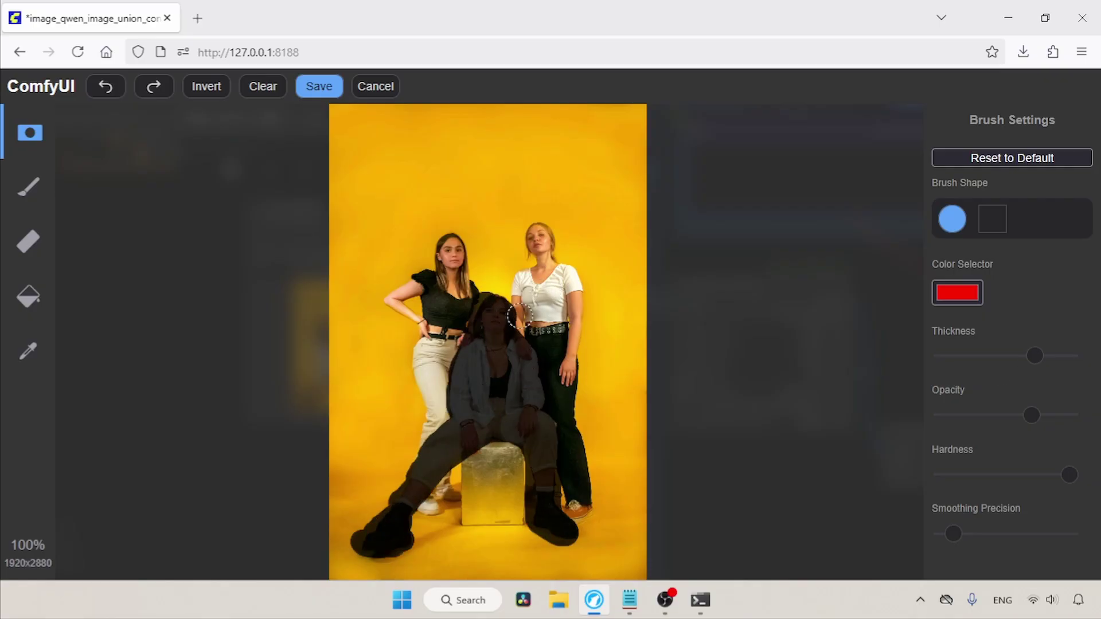
{"action": "left_click", "coordinate": [318, 86]}
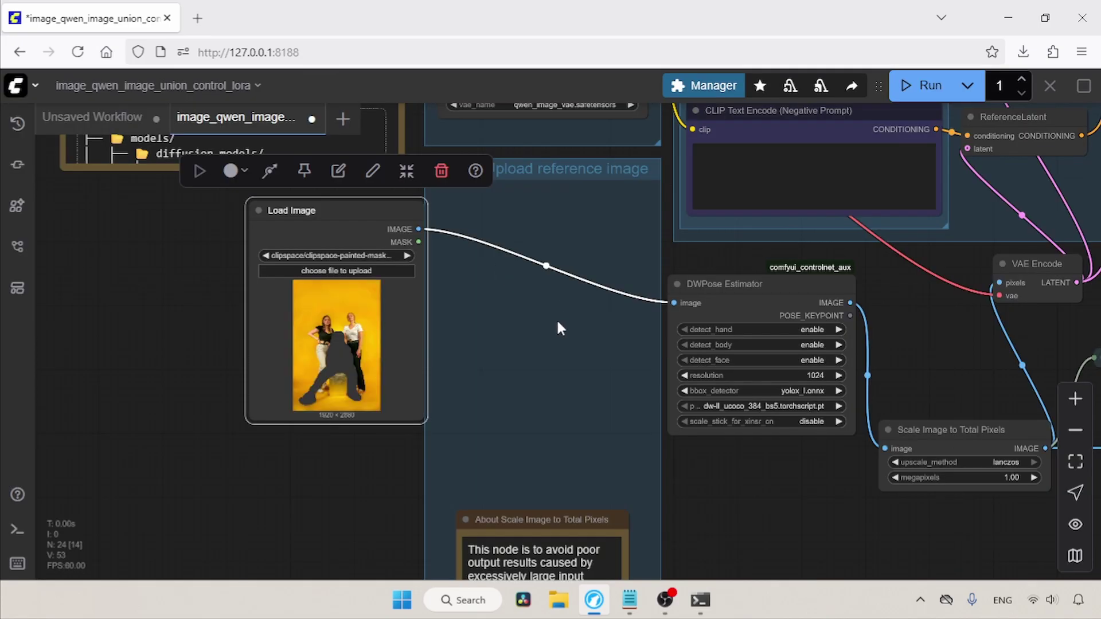
Mute the KSampler node.
{"action": "left_click_drag", "start_coordinate": [506, 324], "coordinate": [275, 472]}
{"action": "left_click", "coordinate": [946, 235]}
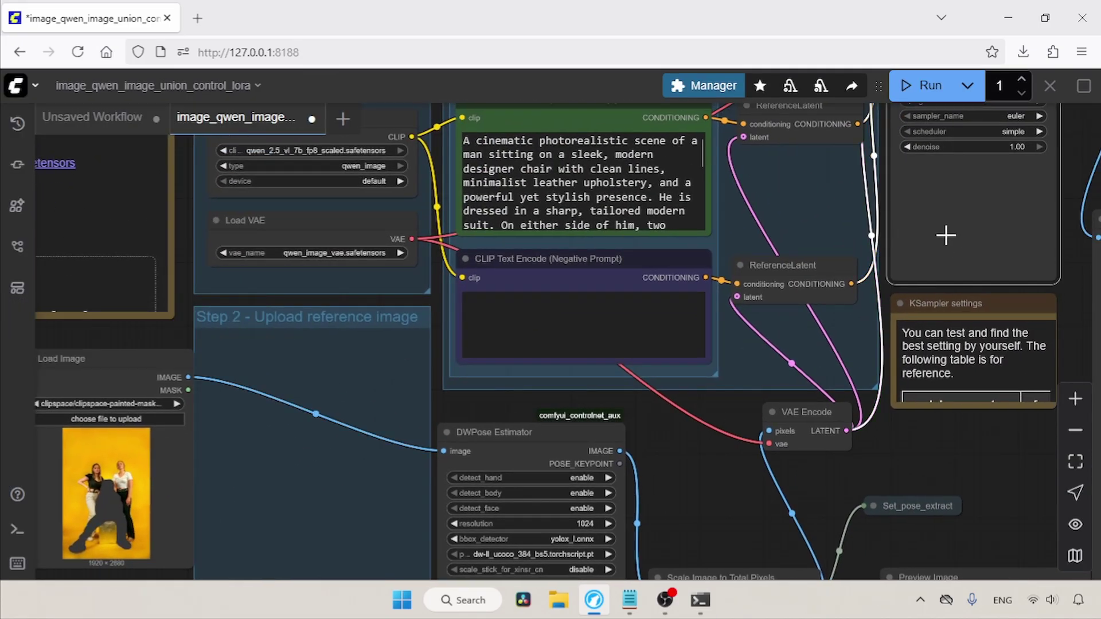
{"action": "key", "text": "ctrl+m"}
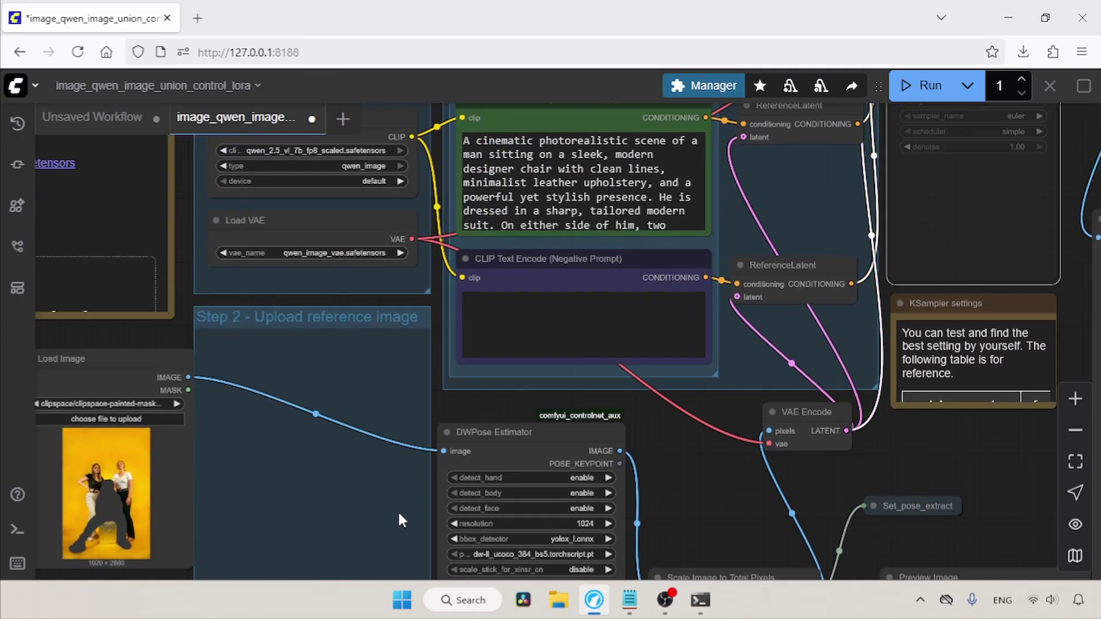
Add a Join Image with Alpha node between the Load Image and DWPose Estimator nodes.
{"action": "left_click_drag", "start_coordinate": [399, 520], "coordinate": [589, 383]}
{"action": "double_click", "coordinate": [470, 356]}
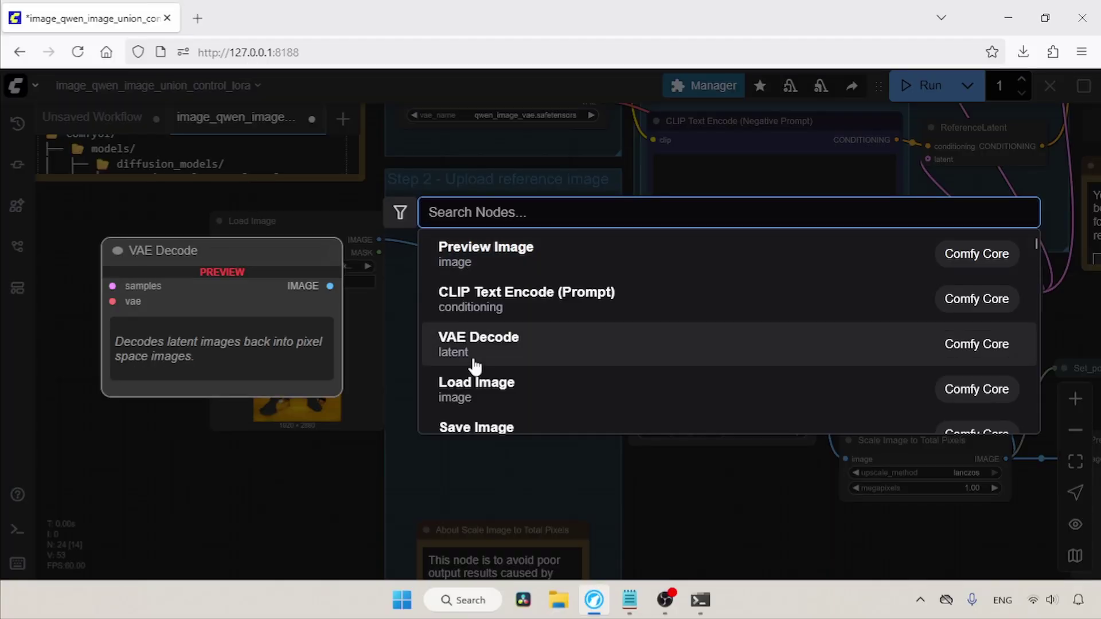
{"action": "type", "text": "join"}
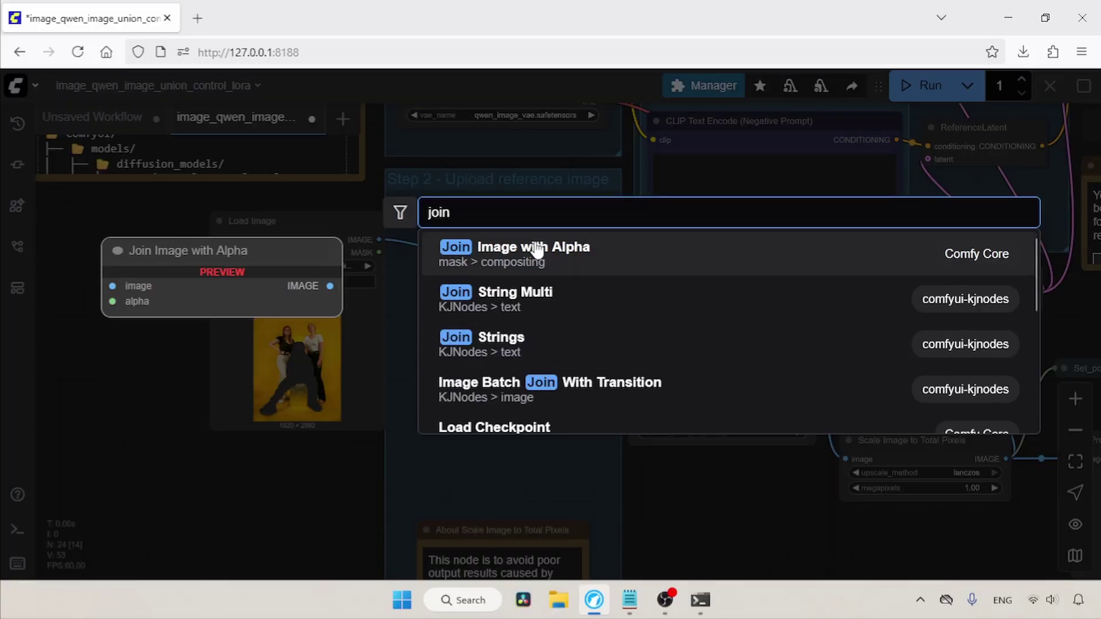
{"action": "left_click", "coordinate": [536, 250]}
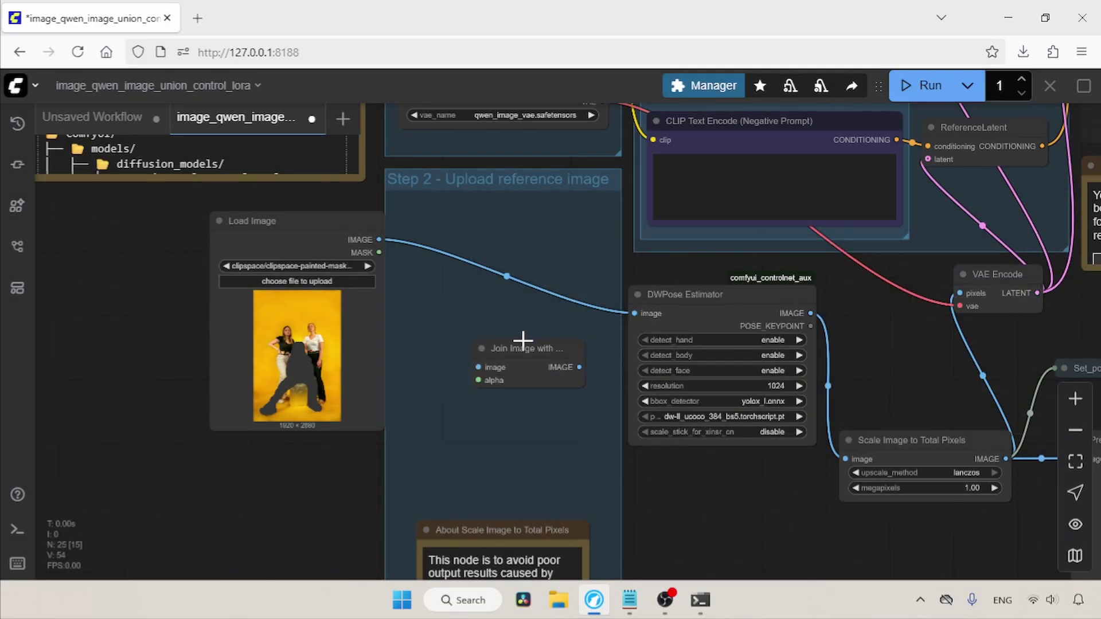
{"action": "left_click_drag", "start_coordinate": [523, 340], "coordinate": [501, 316]}
Connect Load Image's IMAGE and MASK outputs to the Join Image with Alpha node's image and alpha inputs, and its output to the DWPose Estimator.
{"action": "left_click_drag", "start_coordinate": [374, 238], "coordinate": [392, 285]}
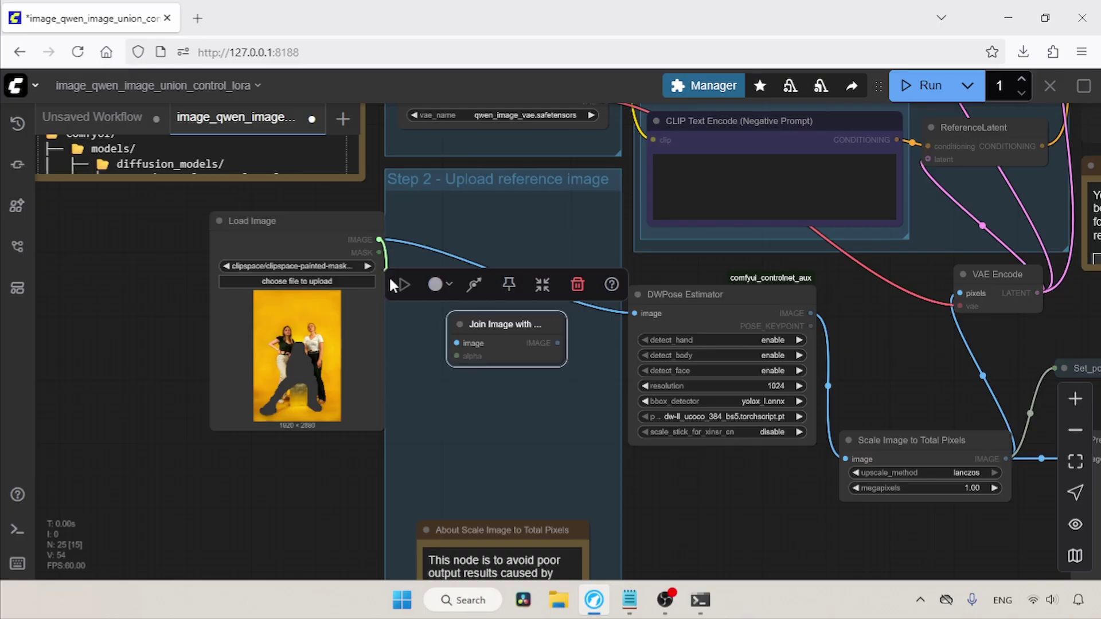
{"action": "left_click_drag", "start_coordinate": [453, 342], "coordinate": [455, 344]}
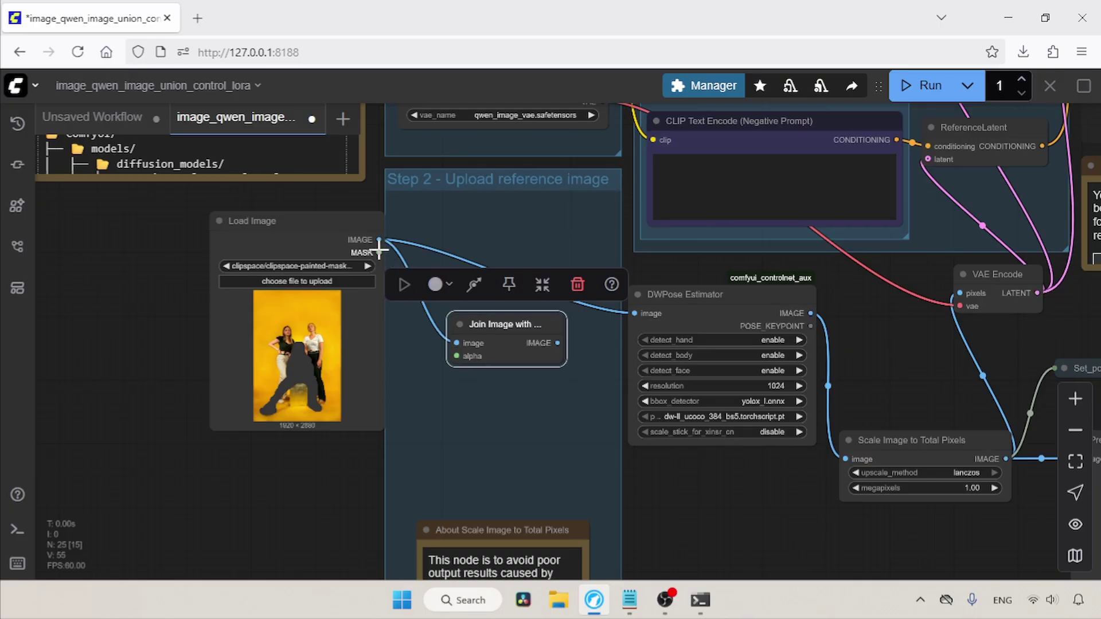
{"action": "left_click_drag", "start_coordinate": [379, 251], "coordinate": [456, 356]}
{"action": "left_click_drag", "start_coordinate": [562, 343], "coordinate": [636, 314]}
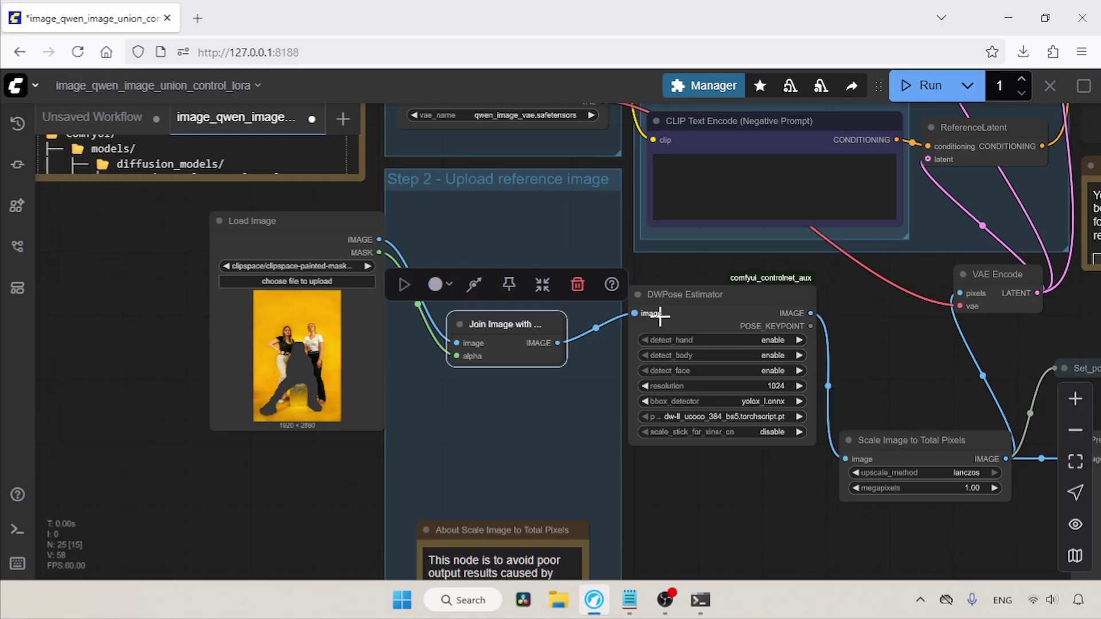
Run the workflow and check the pose extracted from the masked photo in the Preview Image node.
{"action": "left_click_drag", "start_coordinate": [750, 531], "coordinate": [560, 476]}
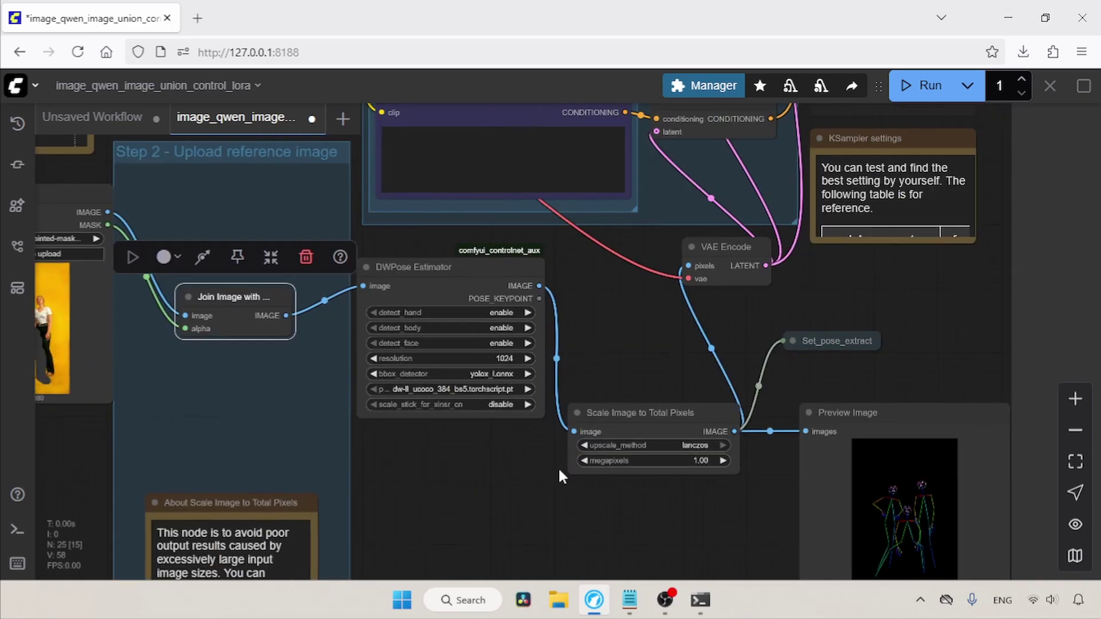
{"action": "left_click", "coordinate": [925, 95]}
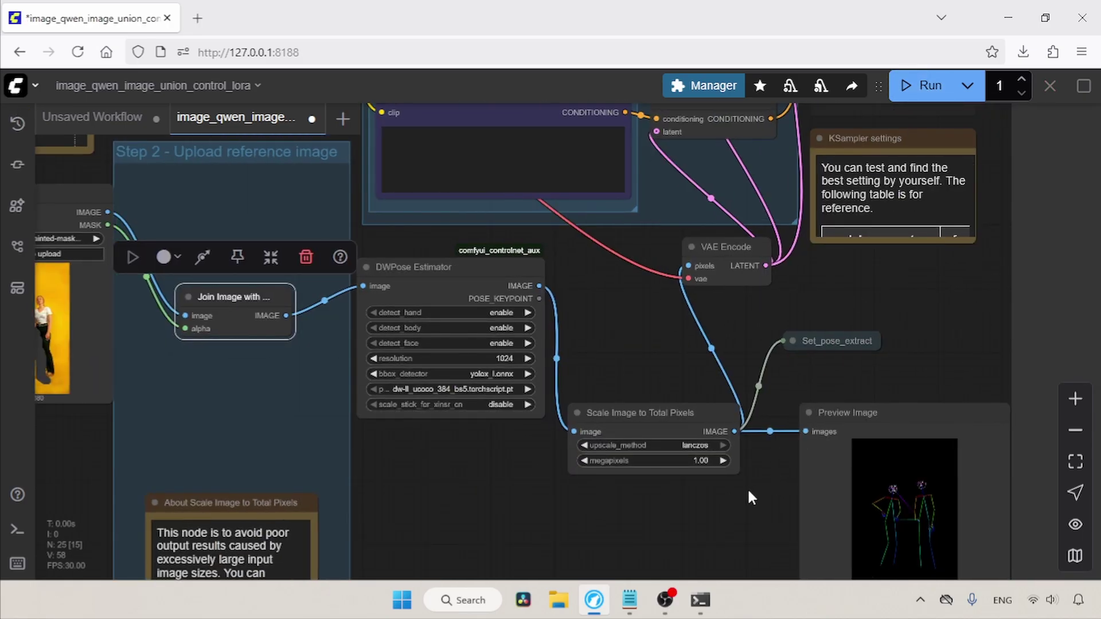
{"action": "left_click_drag", "start_coordinate": [720, 511], "coordinate": [733, 423]}
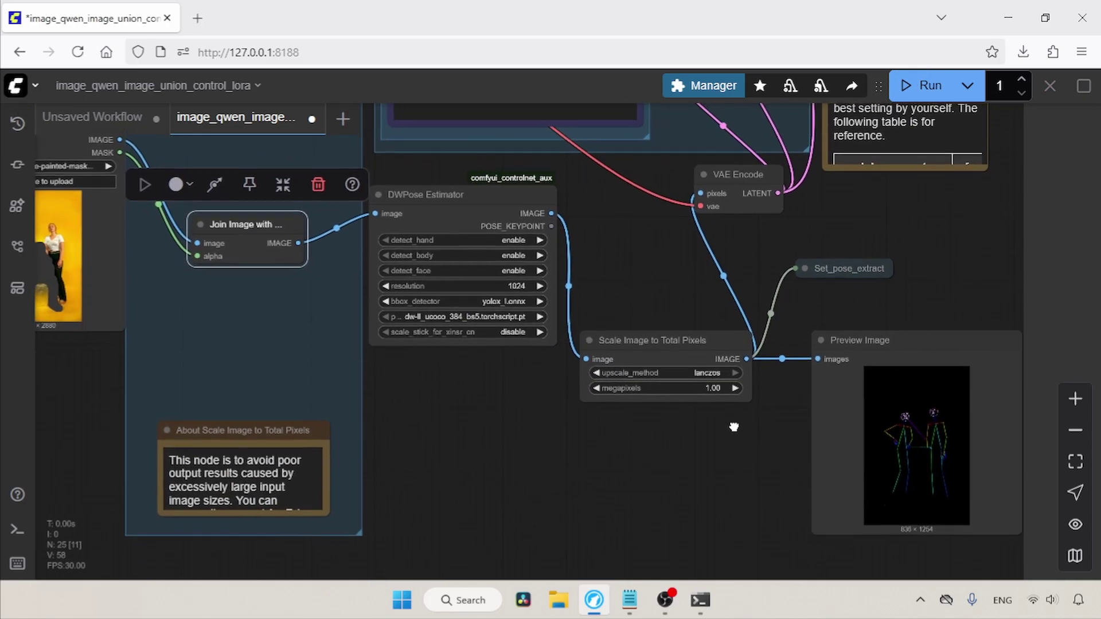
{"action": "left_click_drag", "start_coordinate": [563, 398], "coordinate": [711, 478]}
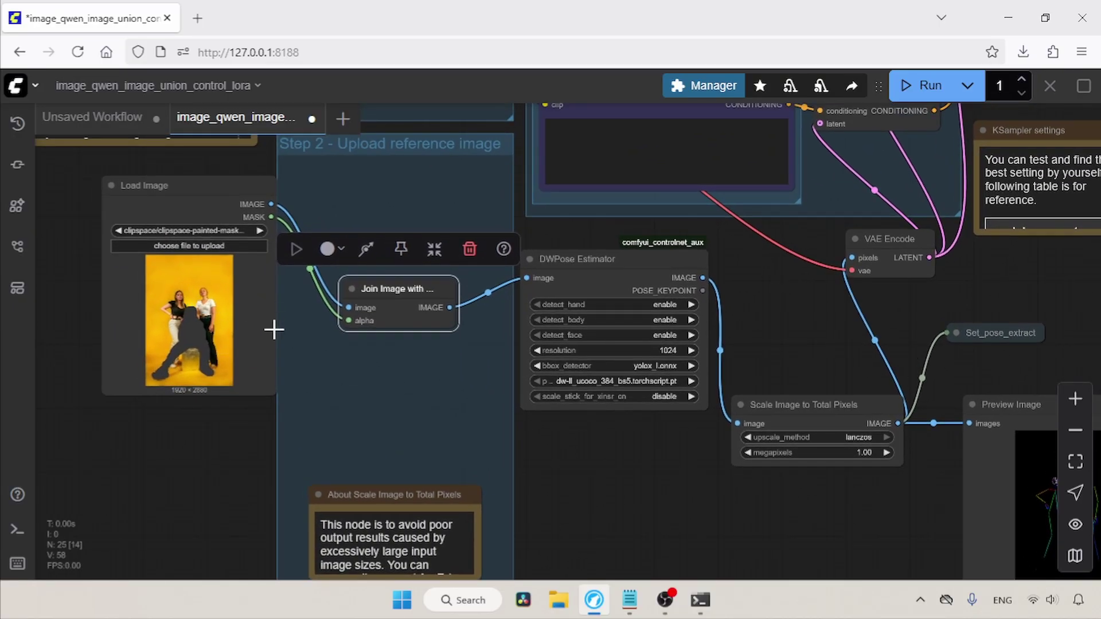
Invert the mask on the Load Image photo in the MaskEditor so only the seated woman stays unmasked, and save it.
{"action": "right_click", "coordinate": [239, 287]}
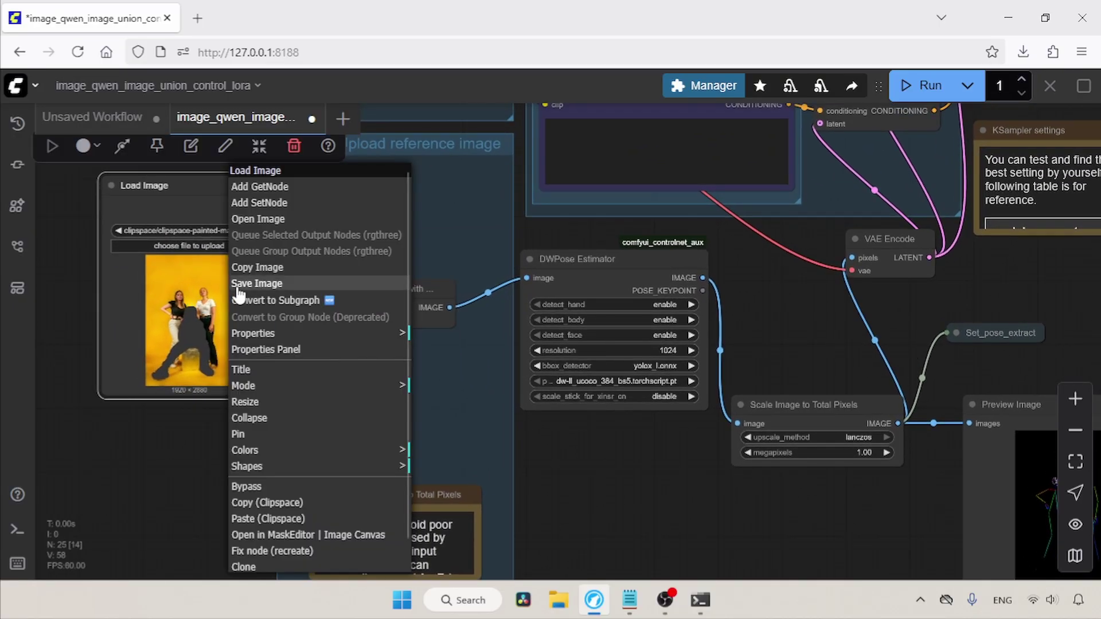
{"action": "left_click", "coordinate": [307, 534]}
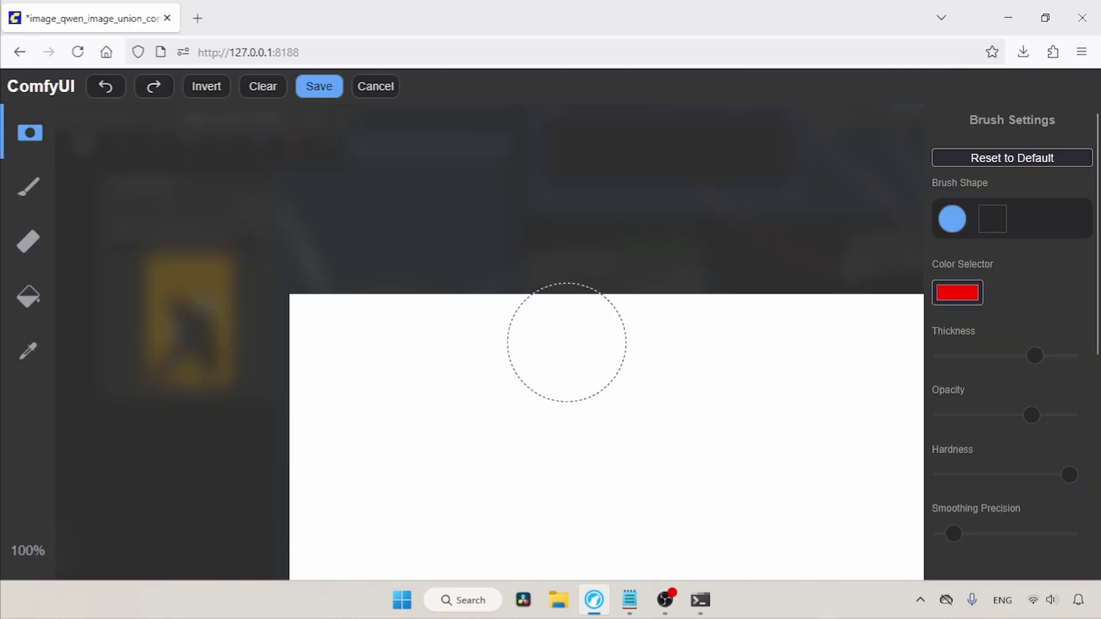
{"action": "left_click", "coordinate": [198, 86]}
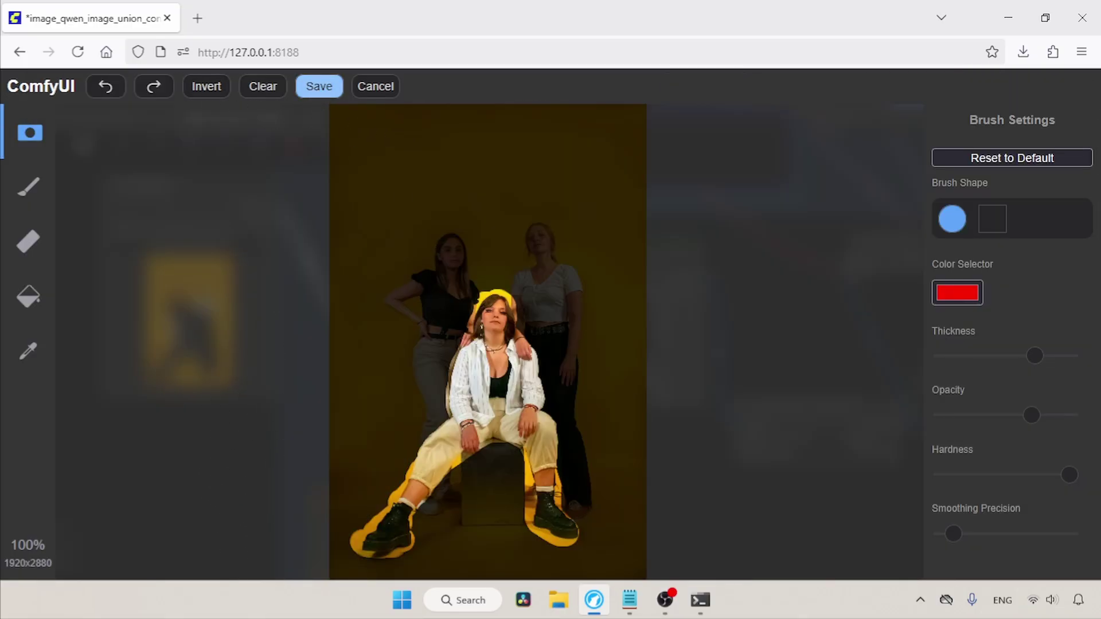
{"action": "left_click", "coordinate": [319, 86]}
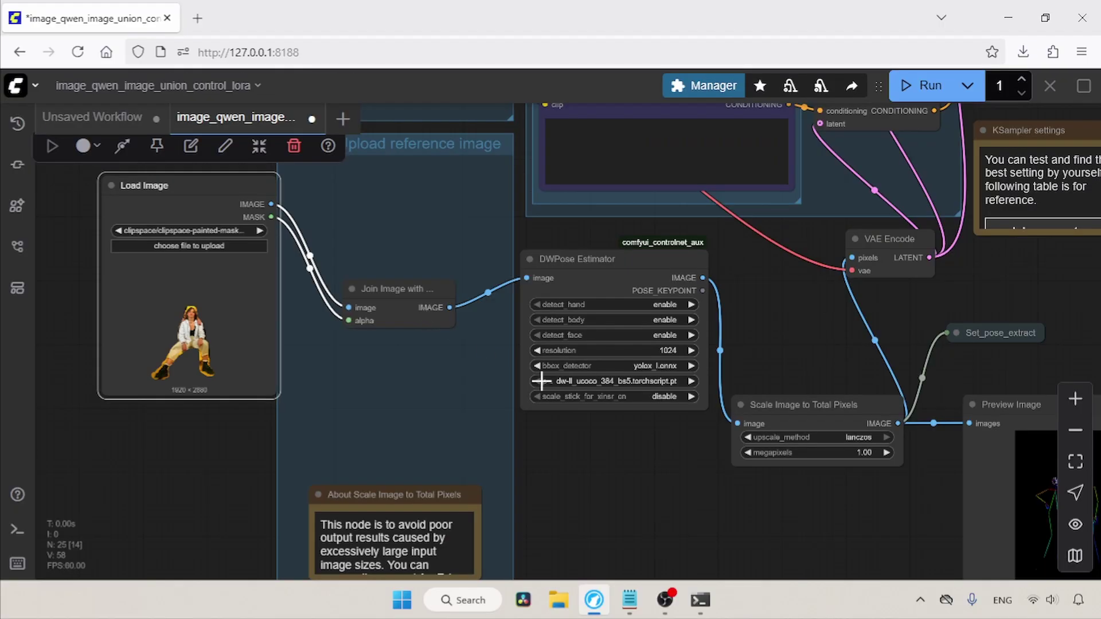
Run the workflow and open the Preview Image result at full size to inspect the extracted pose, closing it when done.
{"action": "left_click_drag", "start_coordinate": [677, 504], "coordinate": [420, 485]}
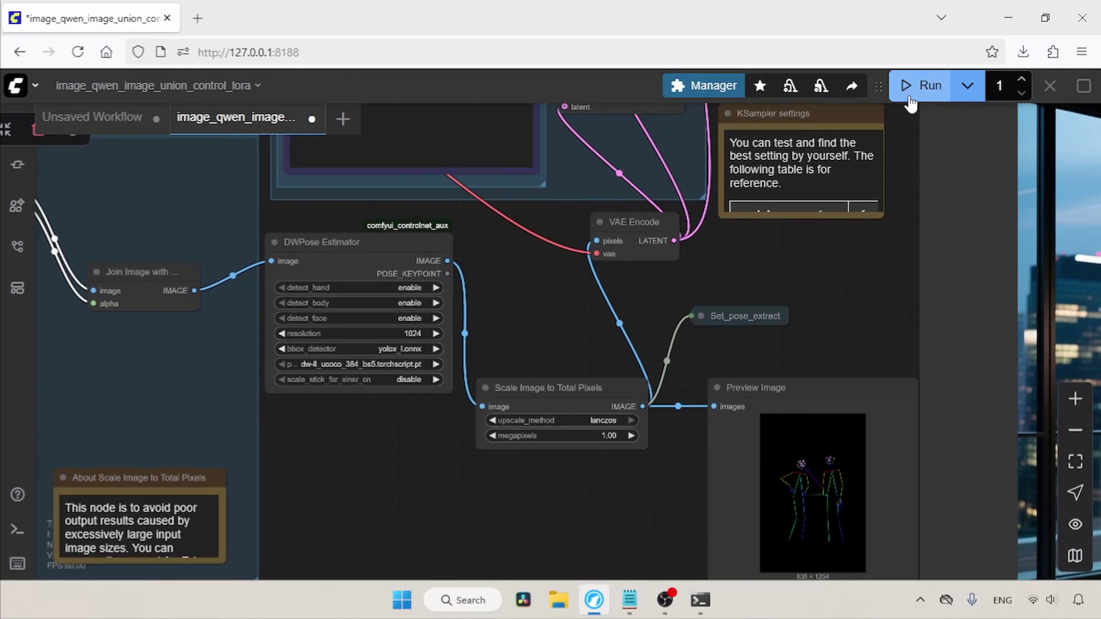
{"action": "left_click", "coordinate": [909, 101]}
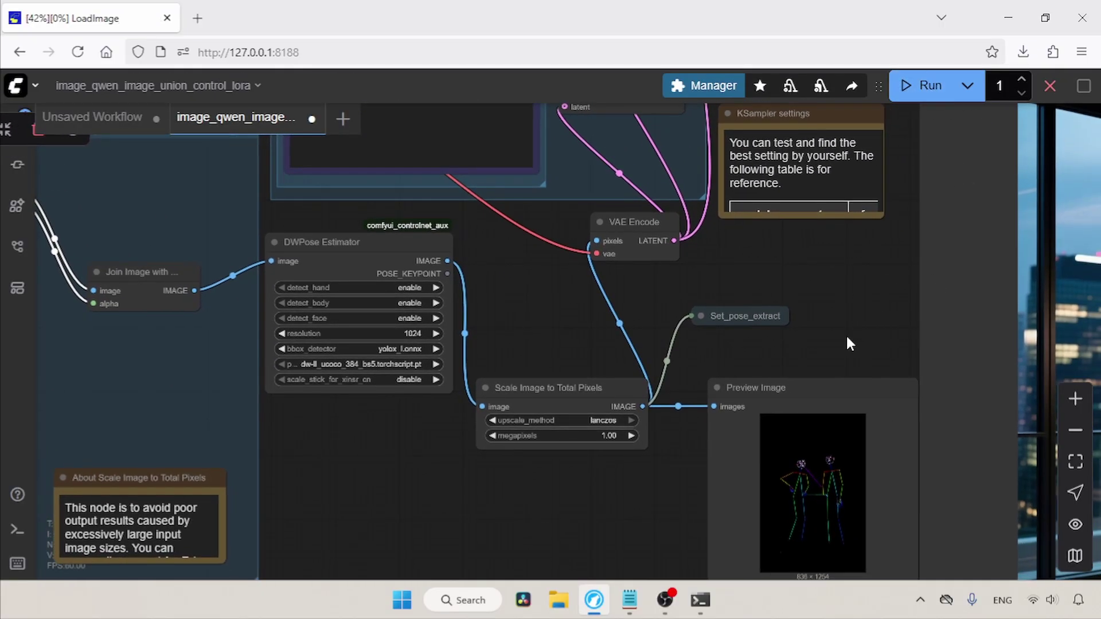
{"action": "right_click", "coordinate": [828, 498]}
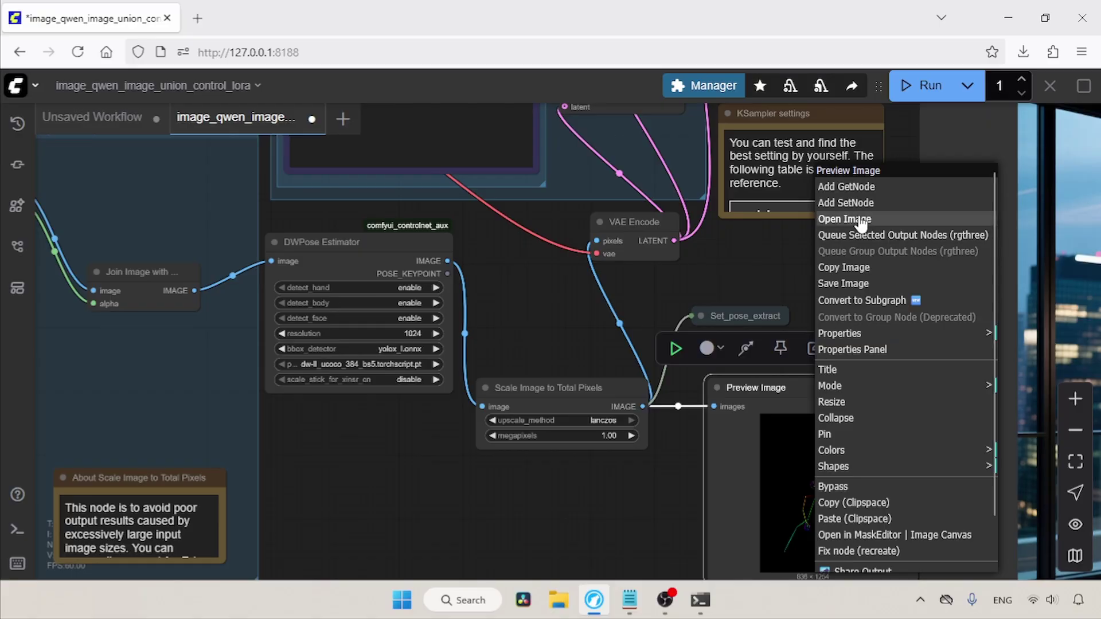
{"action": "left_click", "coordinate": [861, 227]}
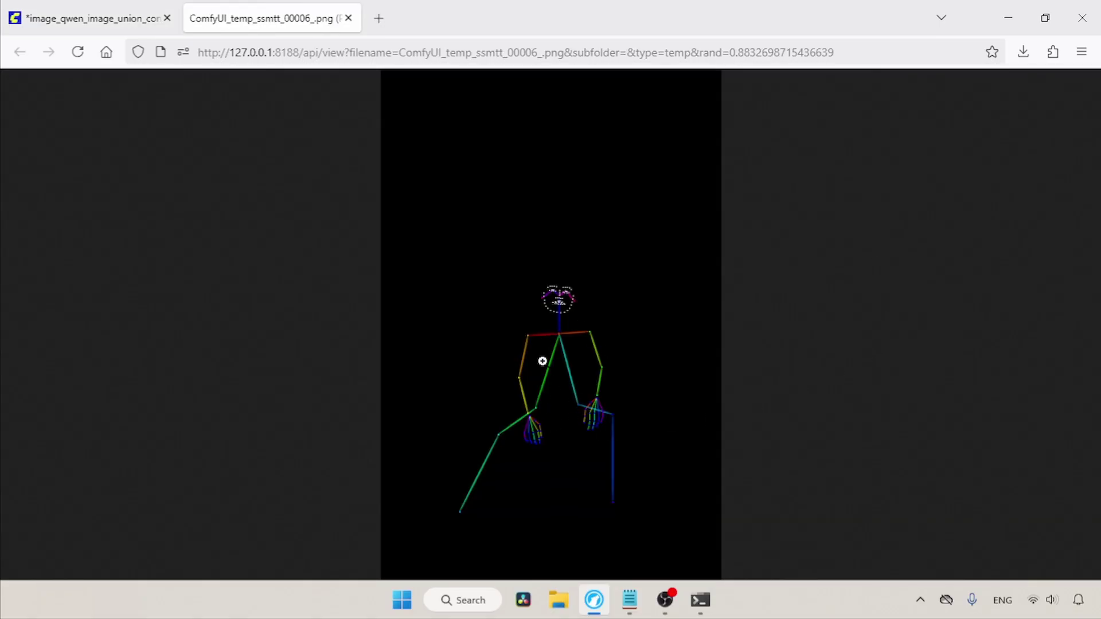
{"action": "left_click", "coordinate": [348, 18]}
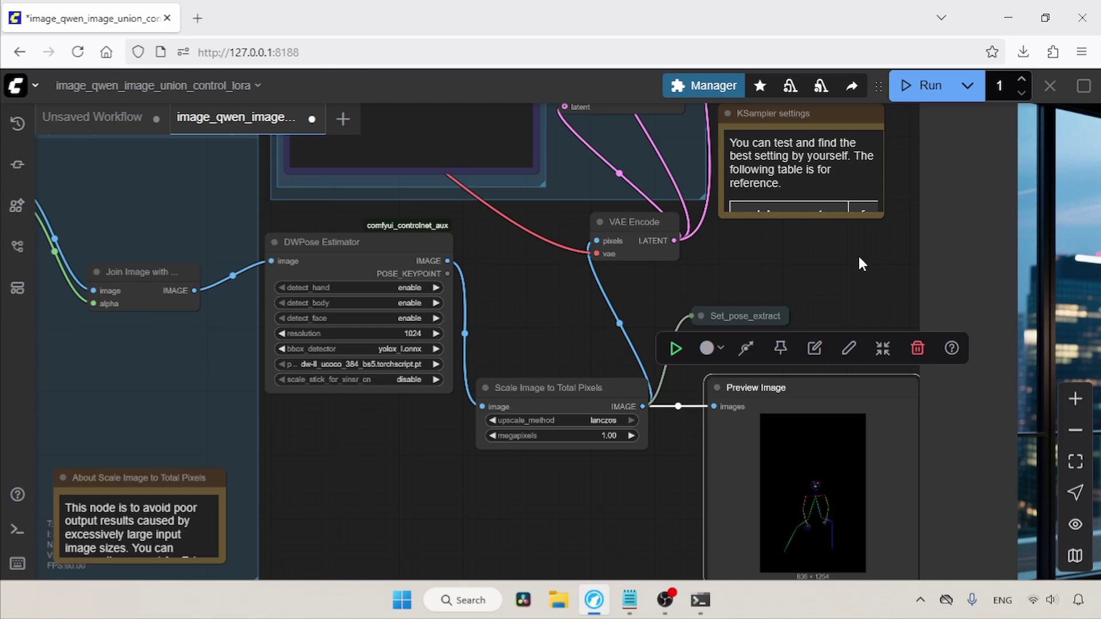
{"action": "left_click_drag", "start_coordinate": [858, 263], "coordinate": [413, 342]}
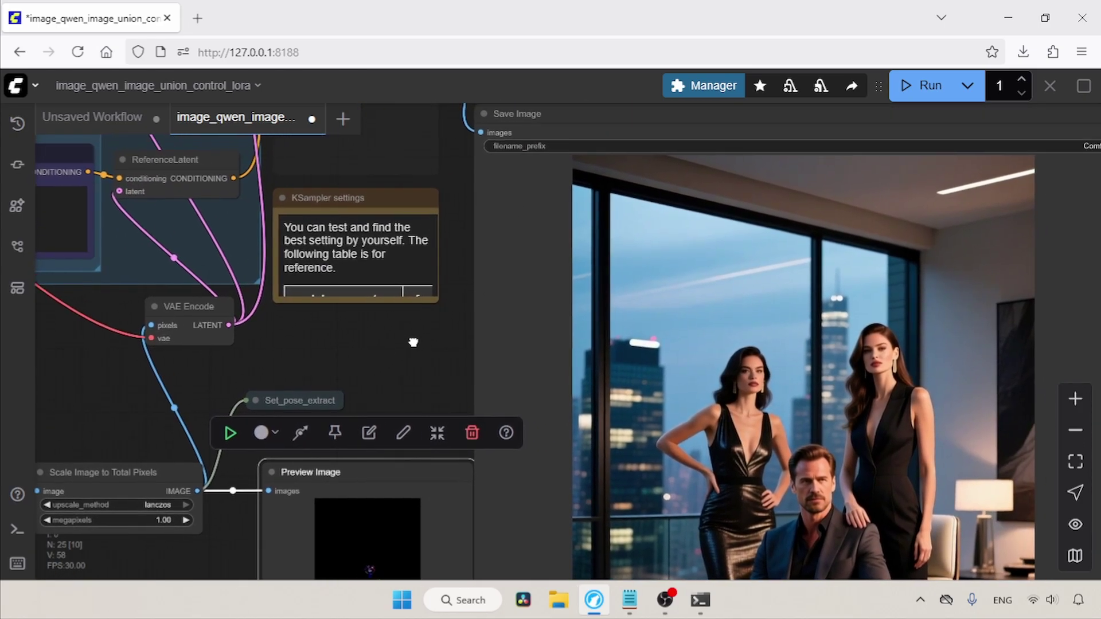